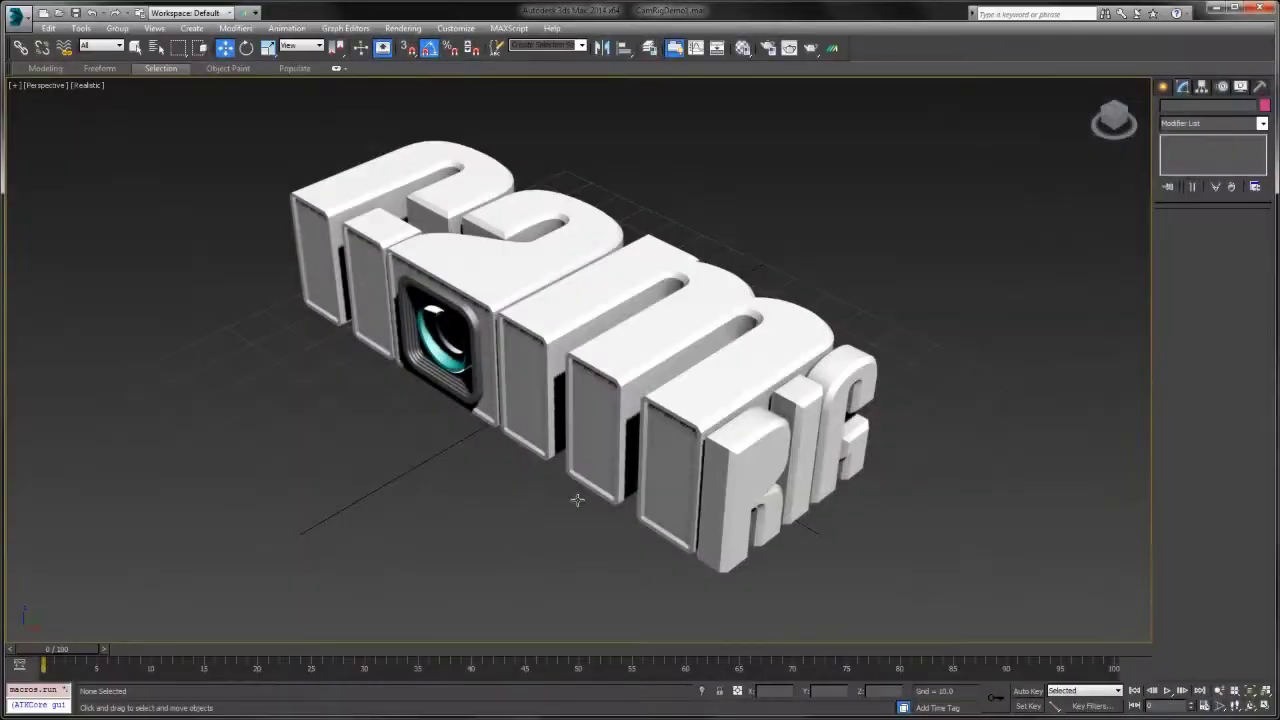
Launch CamRig from the ATK Treasure Chest and place its window clear of the 3D logo
left_click(832, 48)
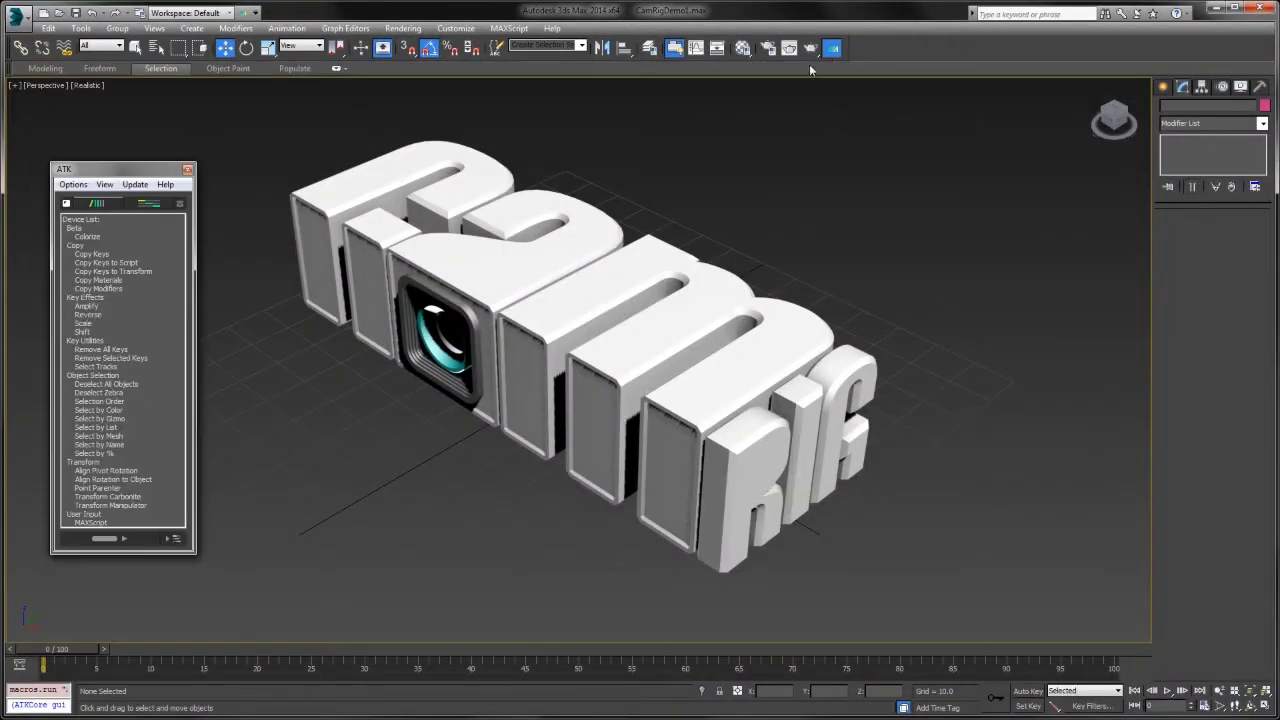
left_click(179, 204)
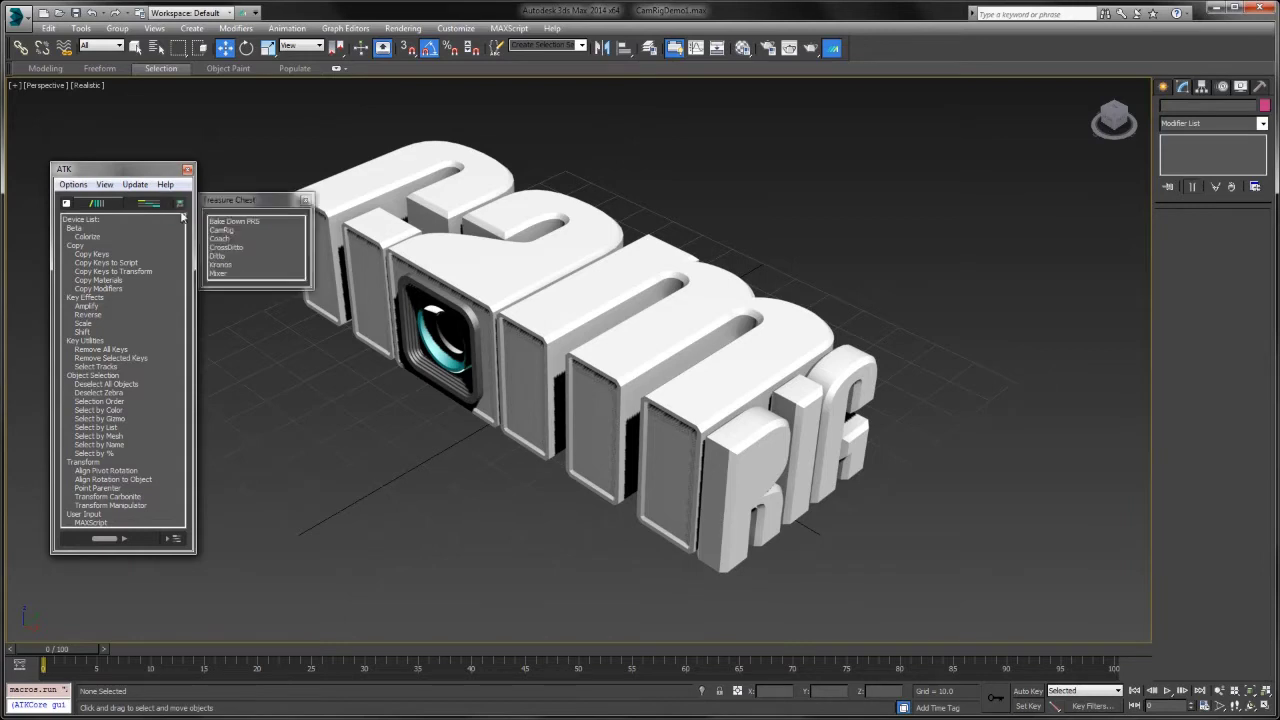
double_click(265, 230)
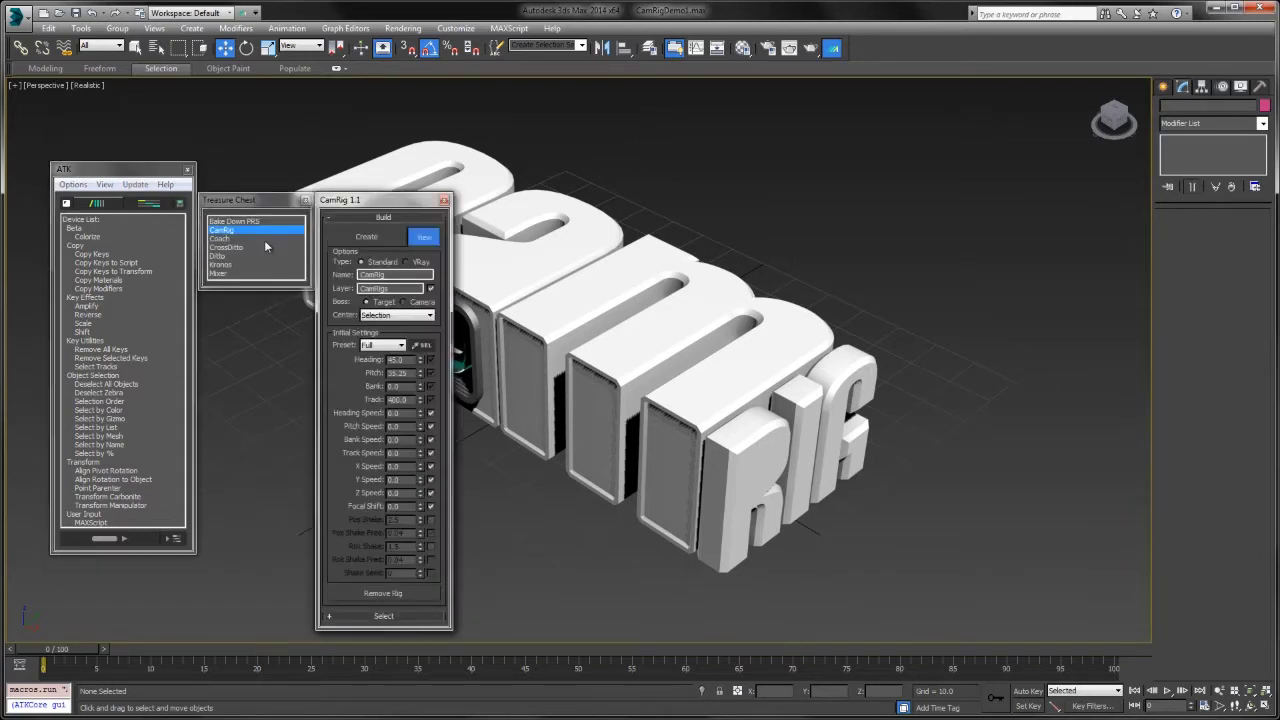
left_click_drag(370, 207, 105, 133)
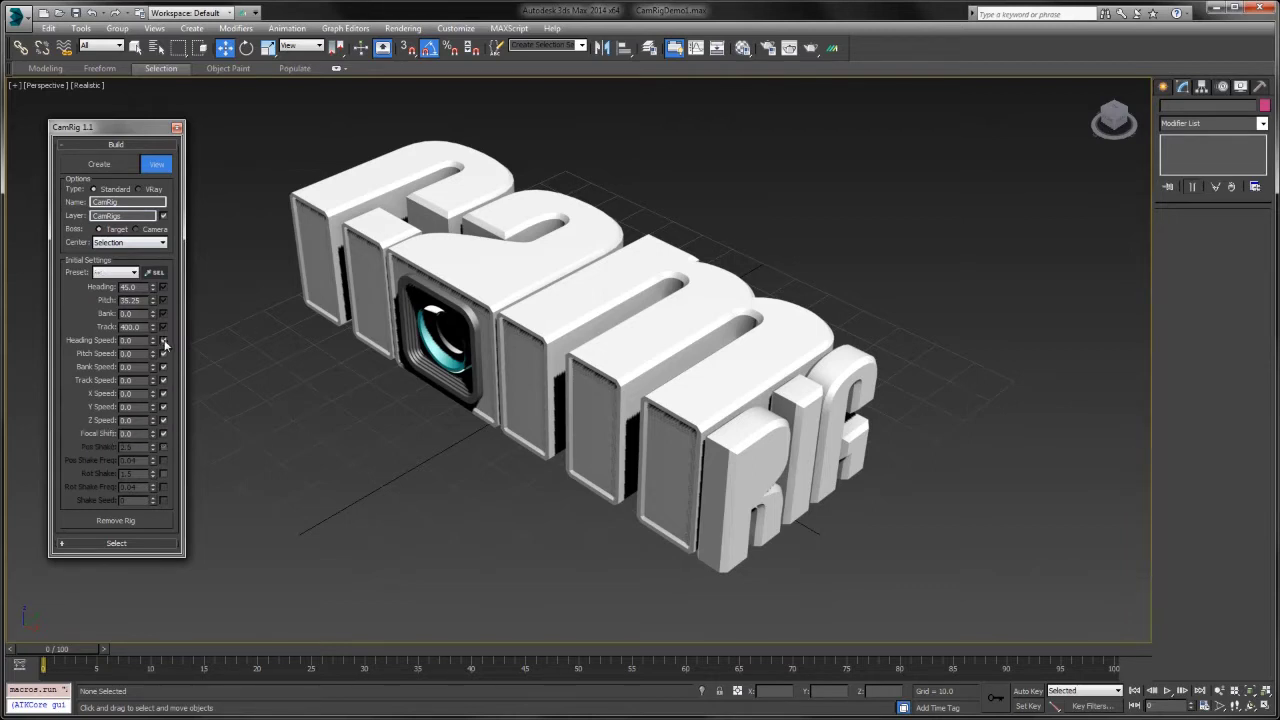
Create a standard camera rig with the Basic preset, centred on the logo group as the selection
left_click(120, 272)
left_click(120, 288)
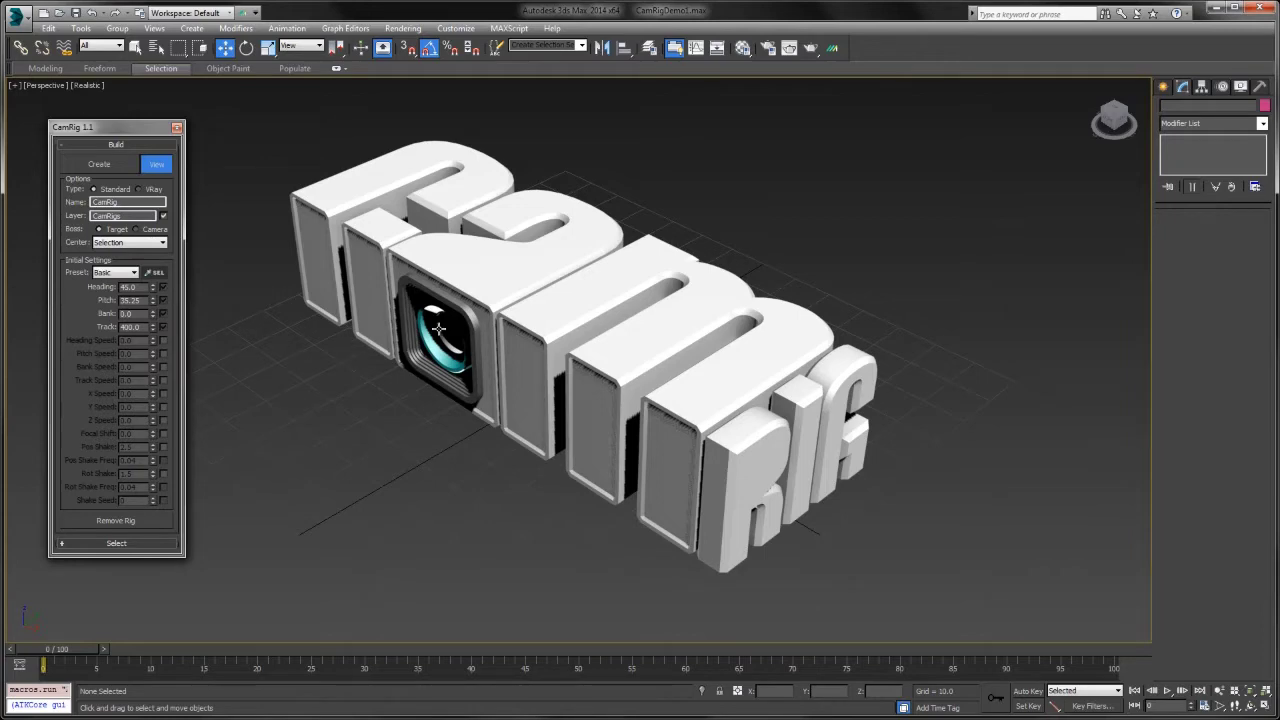
left_click(490, 283)
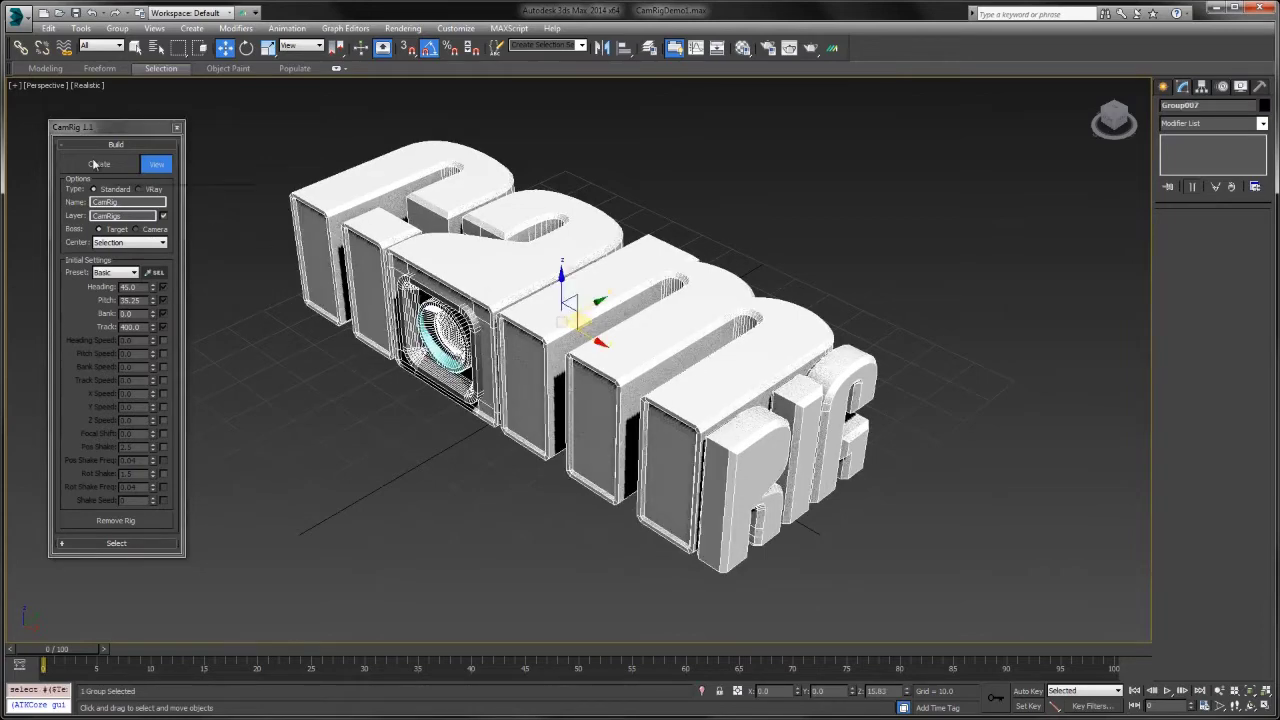
left_click(97, 164)
Examine the new rig in all viewports and its hierarchy in the Outliner, from the target through heading, pitch and bank to the camera
key("alt+w")
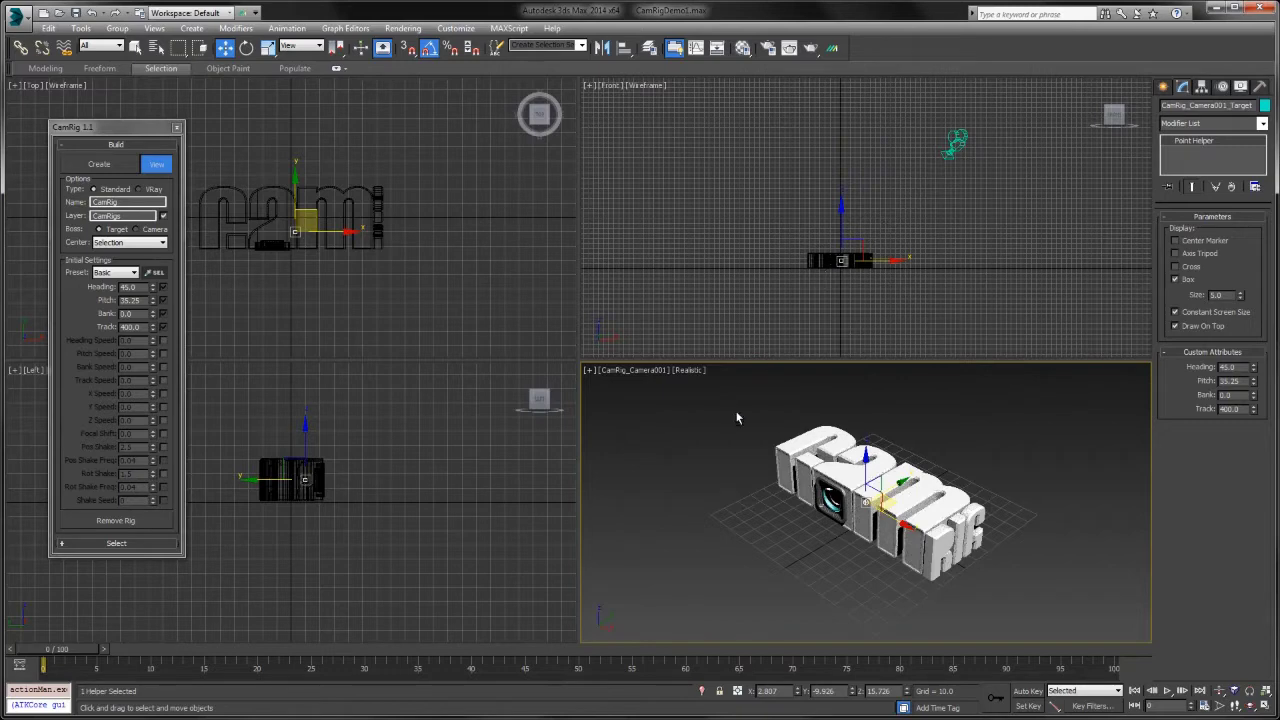
key("alt+w")
key("h")
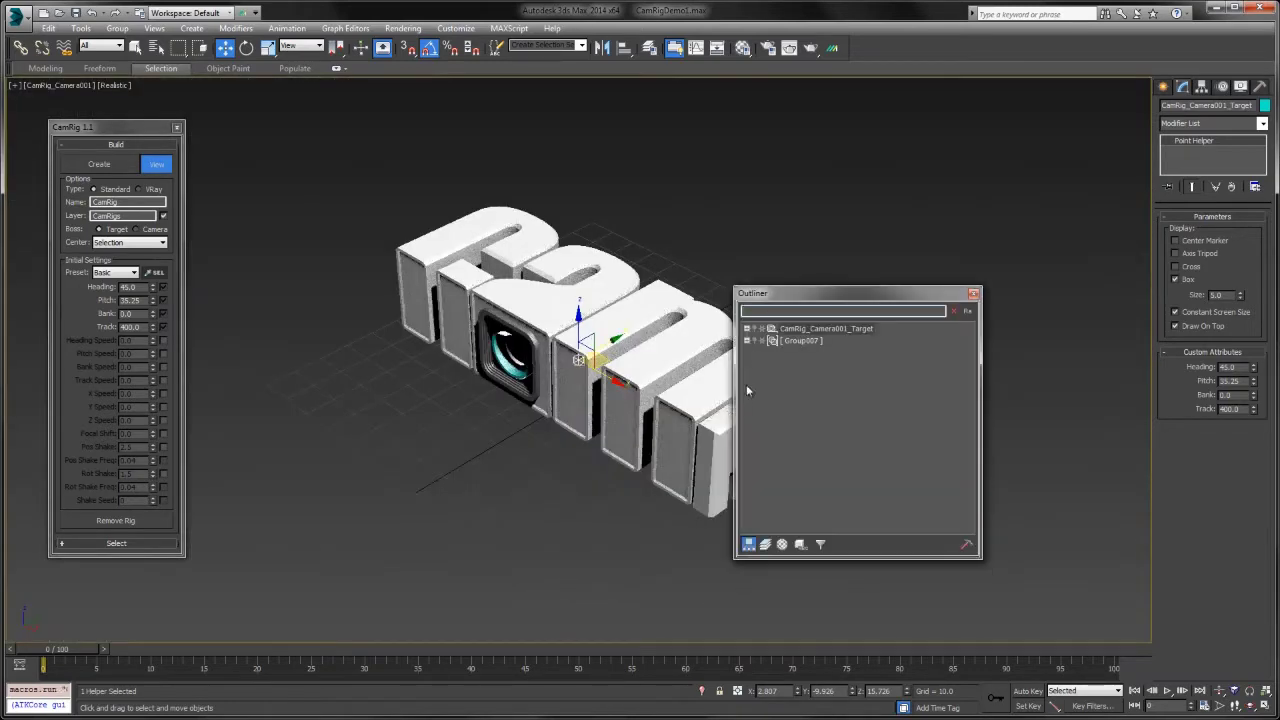
left_click(747, 329)
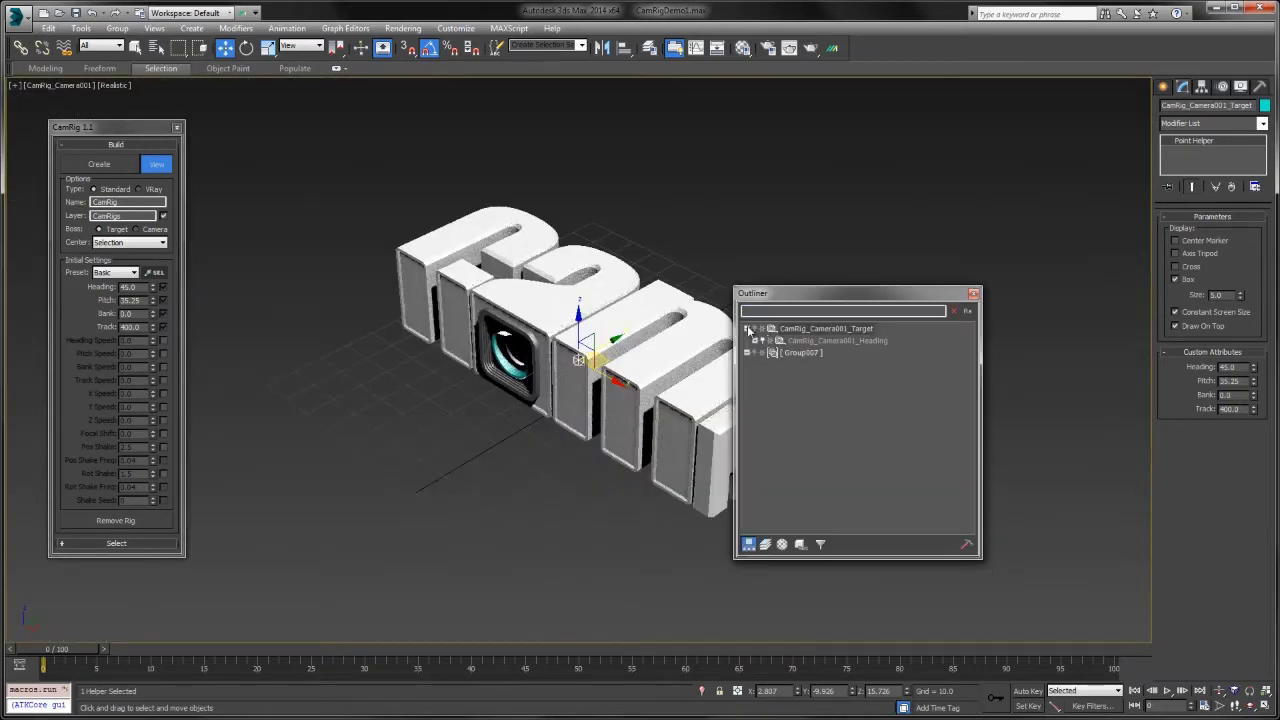
left_click(755, 341)
left_click(763, 353)
left_click(771, 365)
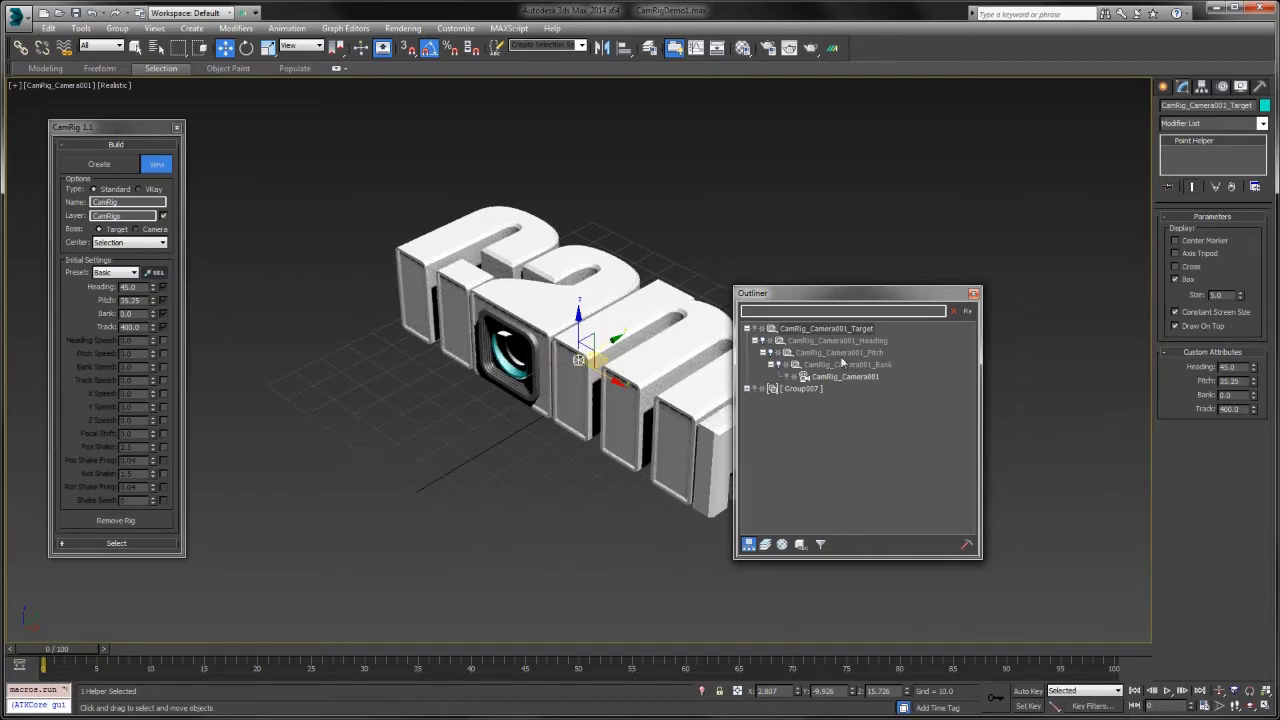
left_click(973, 295)
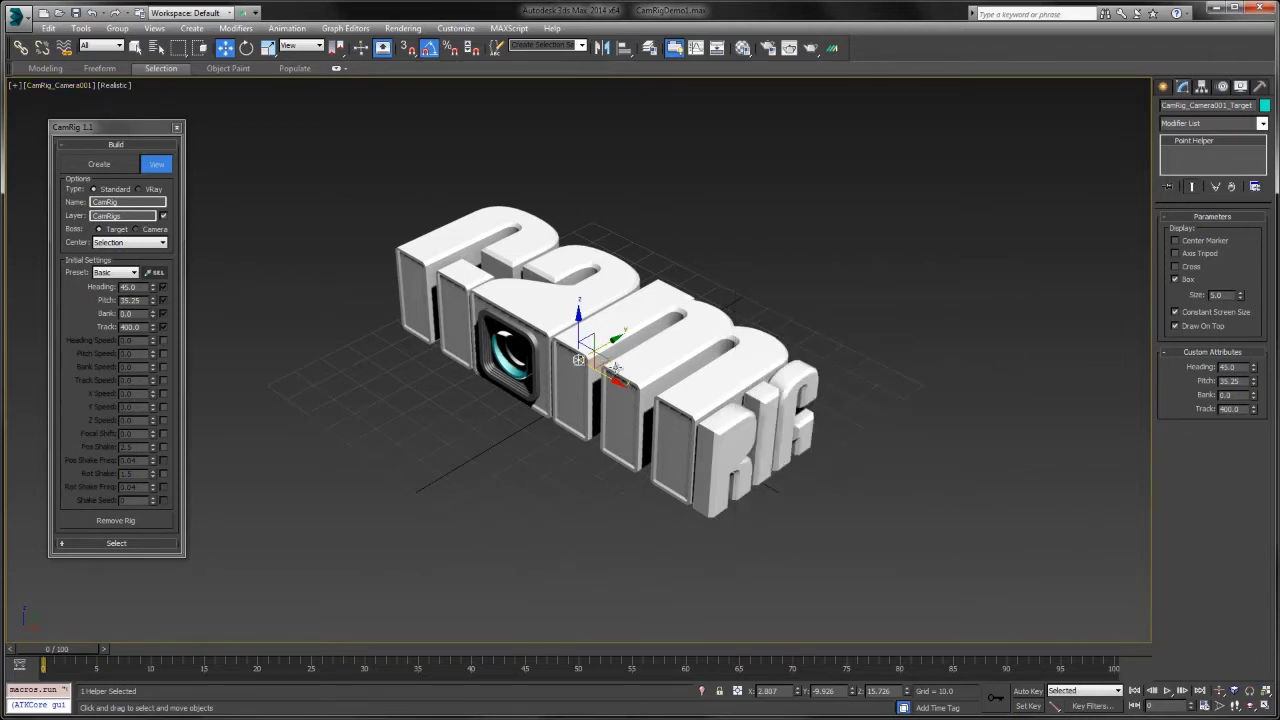
Try moving the rig target and changing heading to 28.2, pitch to 39.85, bank to 2.9 and track to 150.9, undoing the changes
left_click_drag(578, 359, 550, 378)
key("ctrl+z")
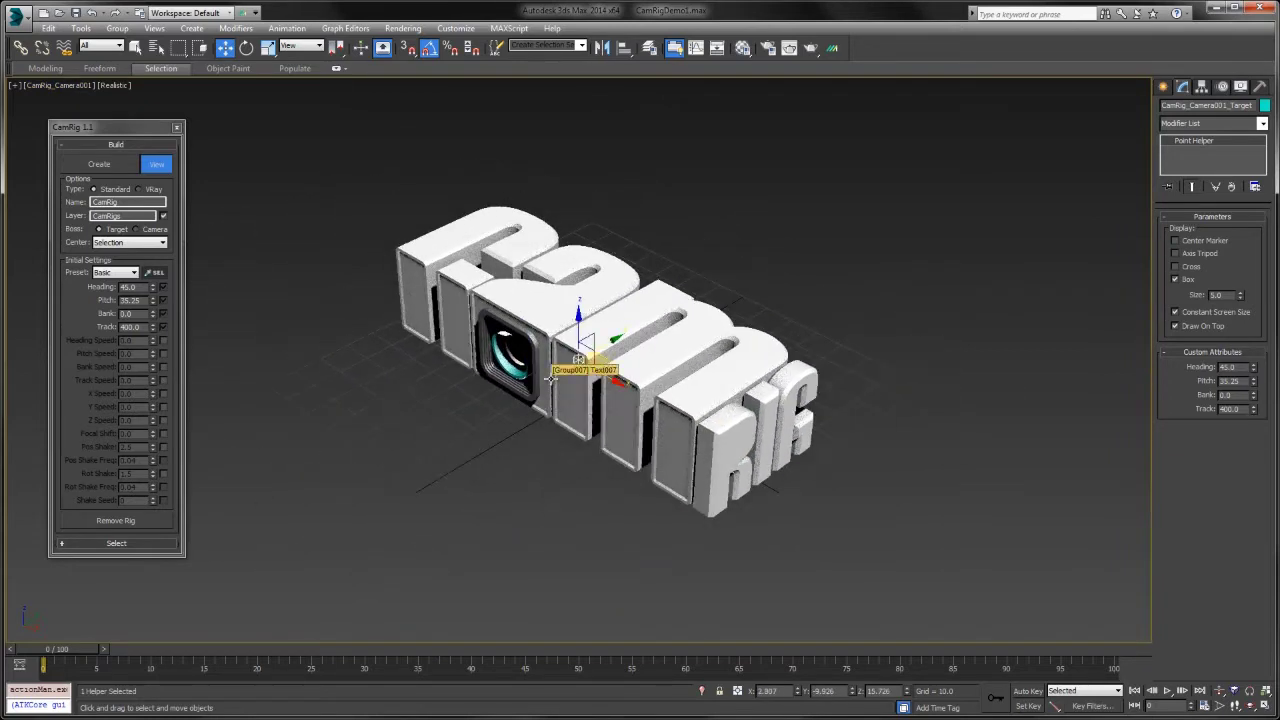
left_click_drag(1256, 369, 1231, 352)
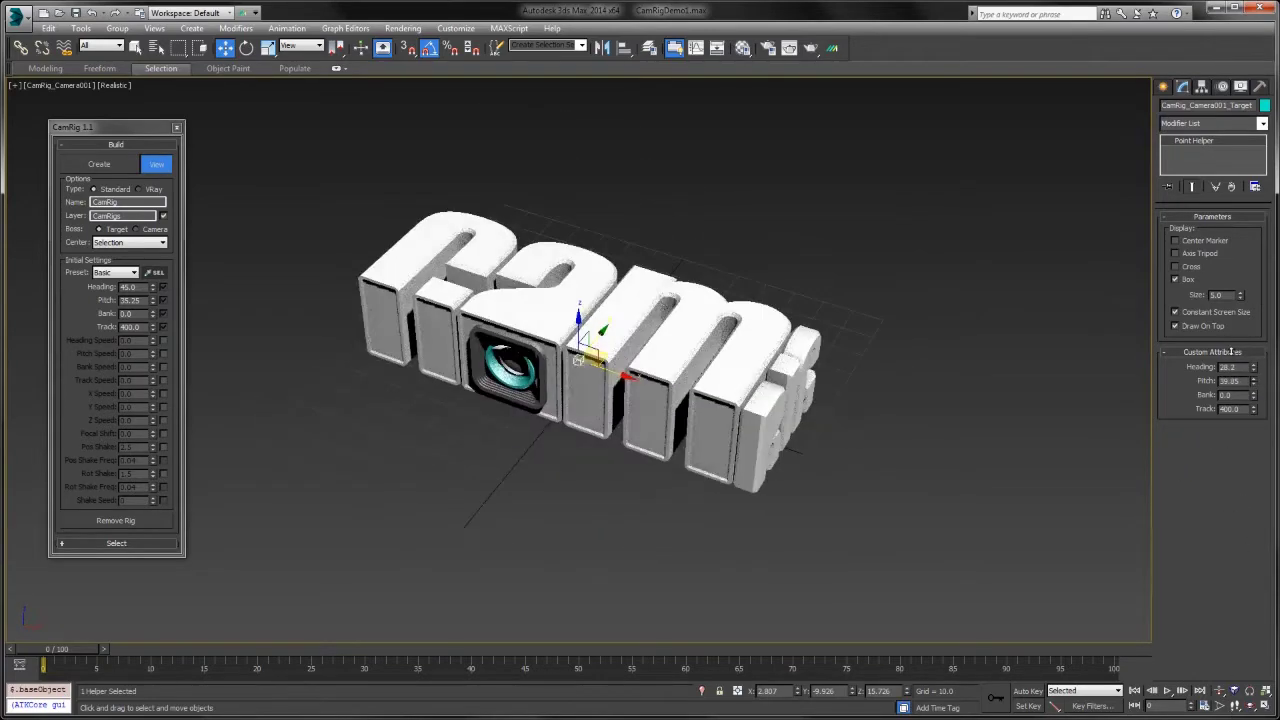
left_click_drag(1251, 399, 1221, 580)
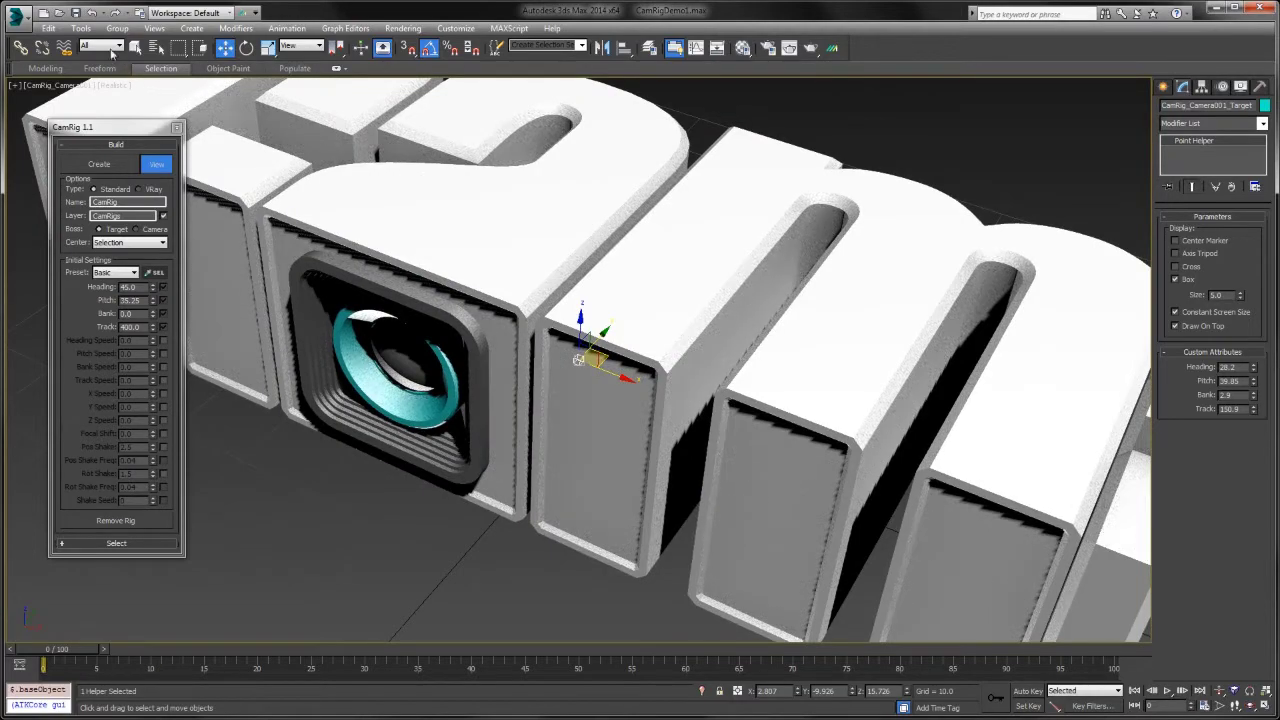
left_click(92, 13)
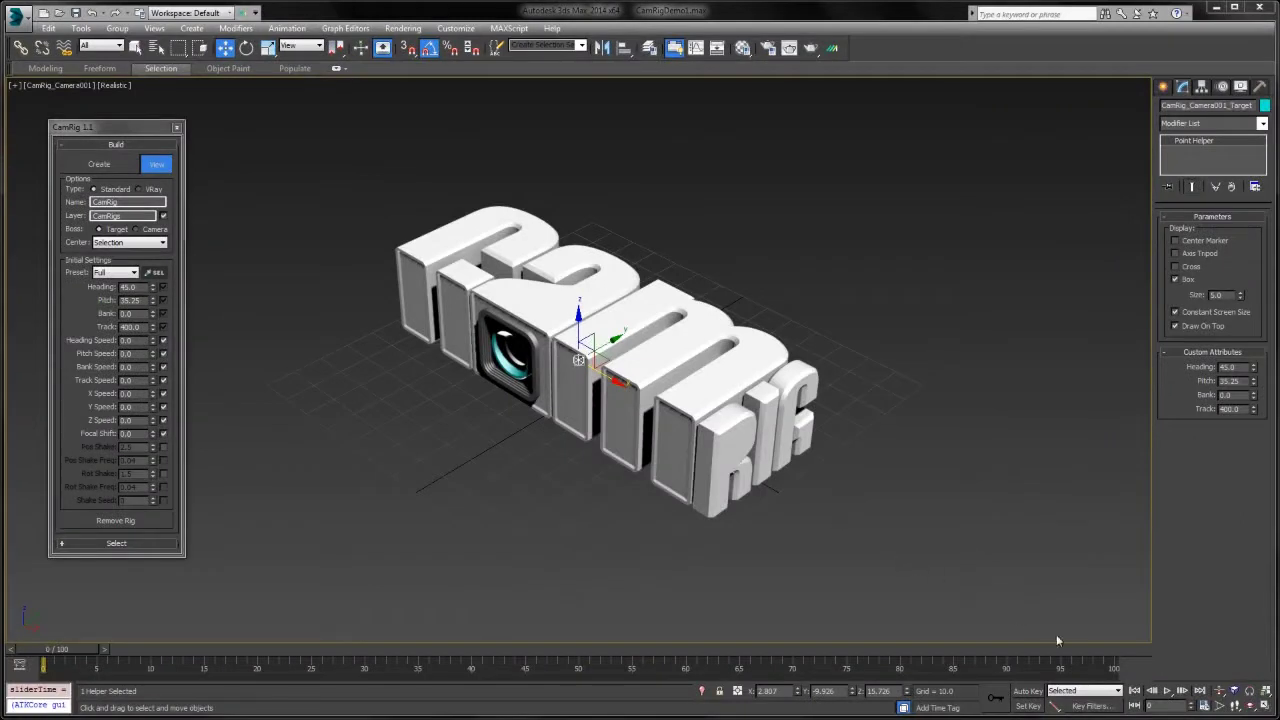
Go to frame 100, turn on Auto Key and choose the default tangent type for new keys
left_click(1084, 644)
key("n")
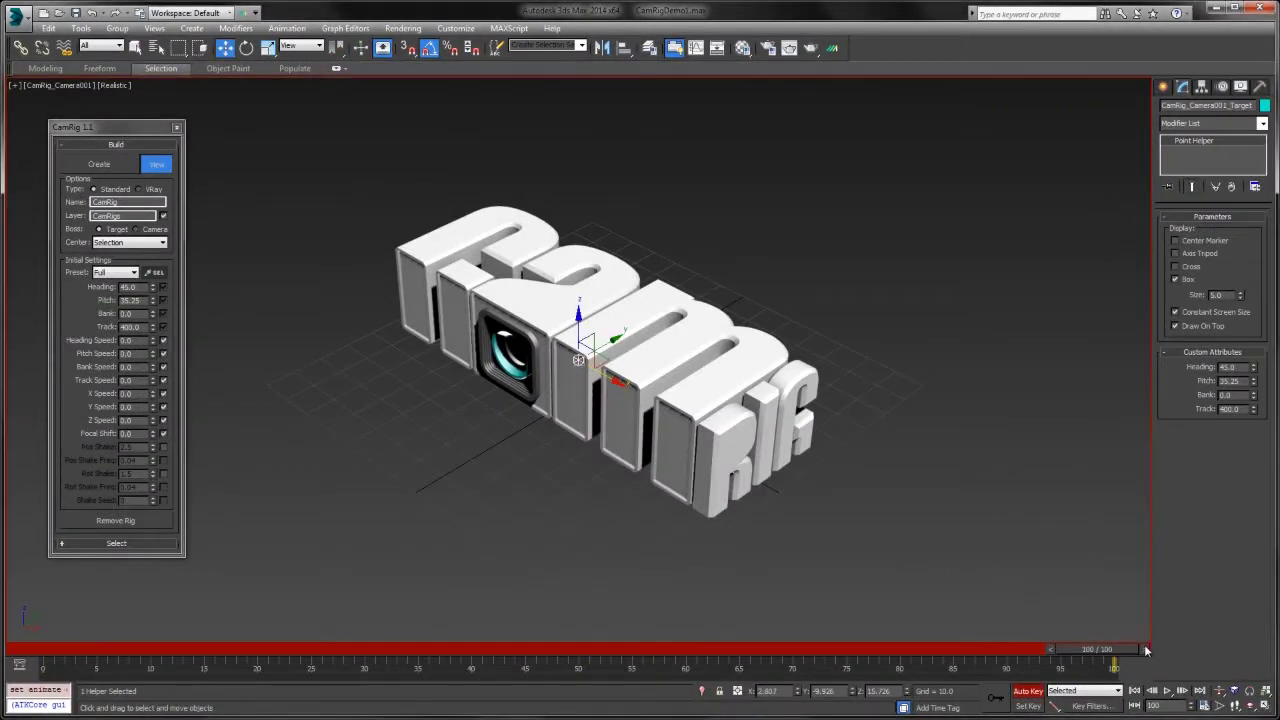
left_click(1054, 706)
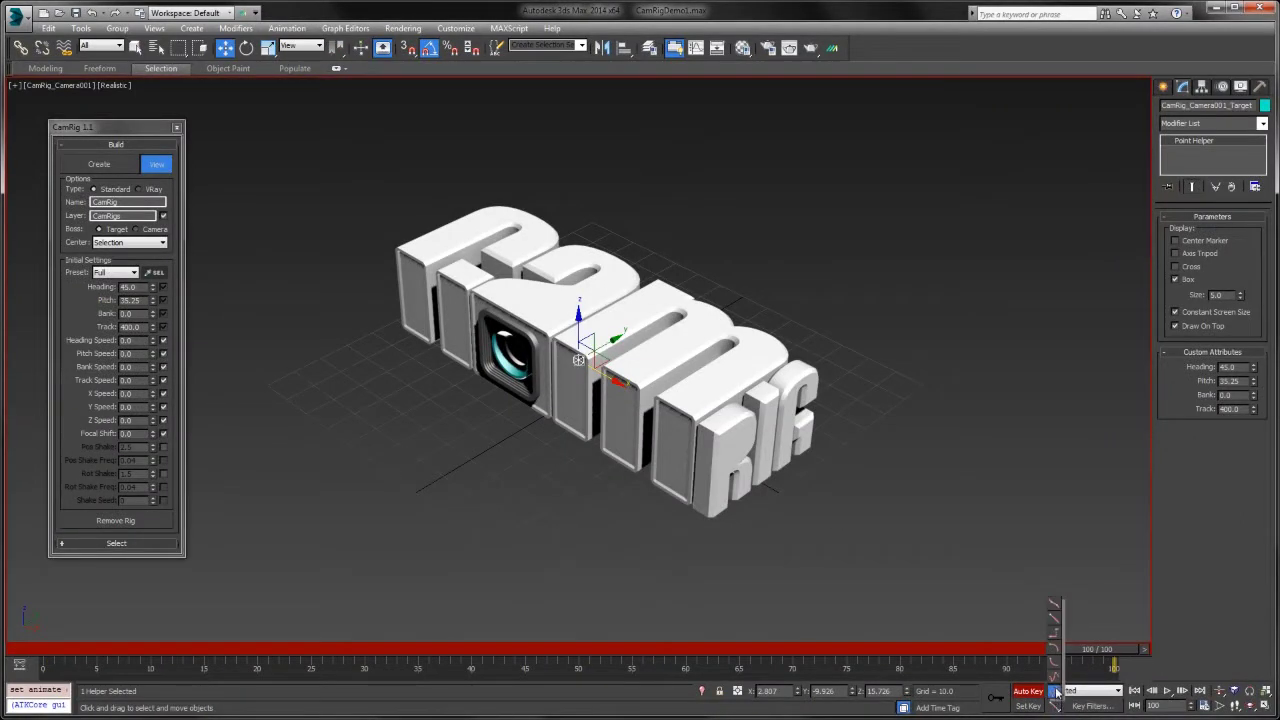
left_click(1057, 693)
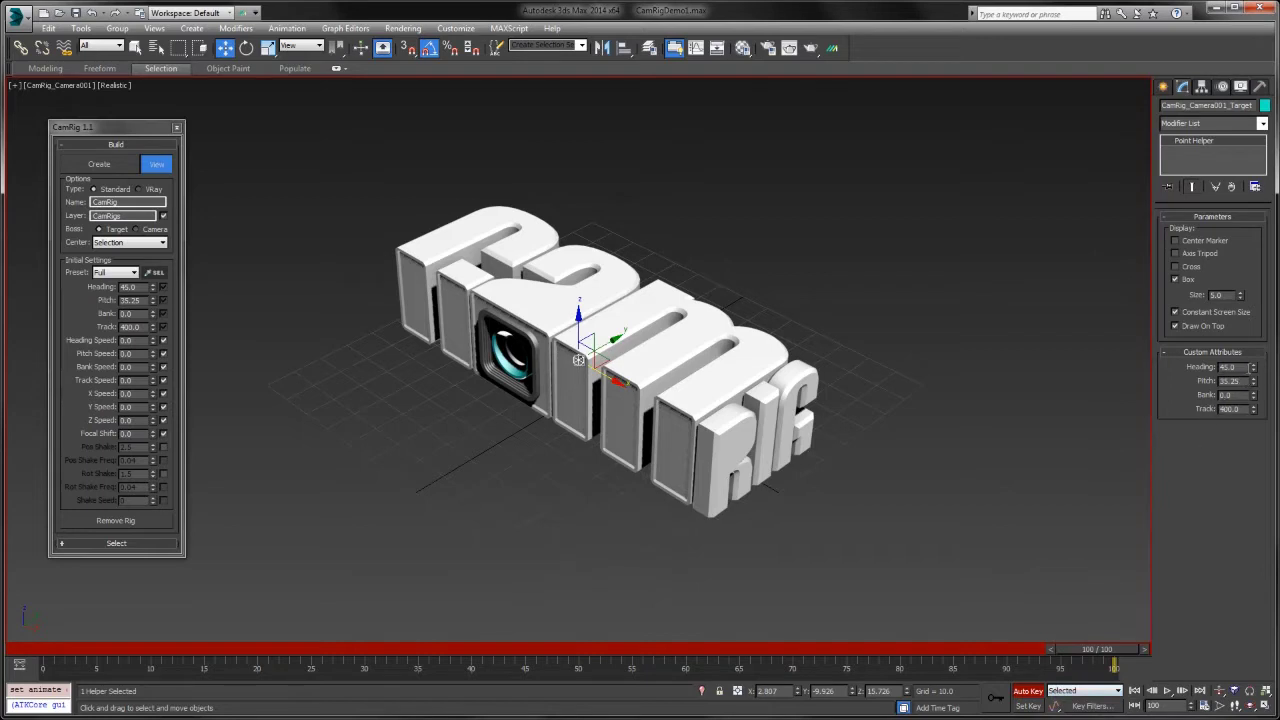
Key a top-down view at frame 100: heading 0, pitch 90, target moved along Y to centre the logo, and track about 218.3
right_click(1254, 368)
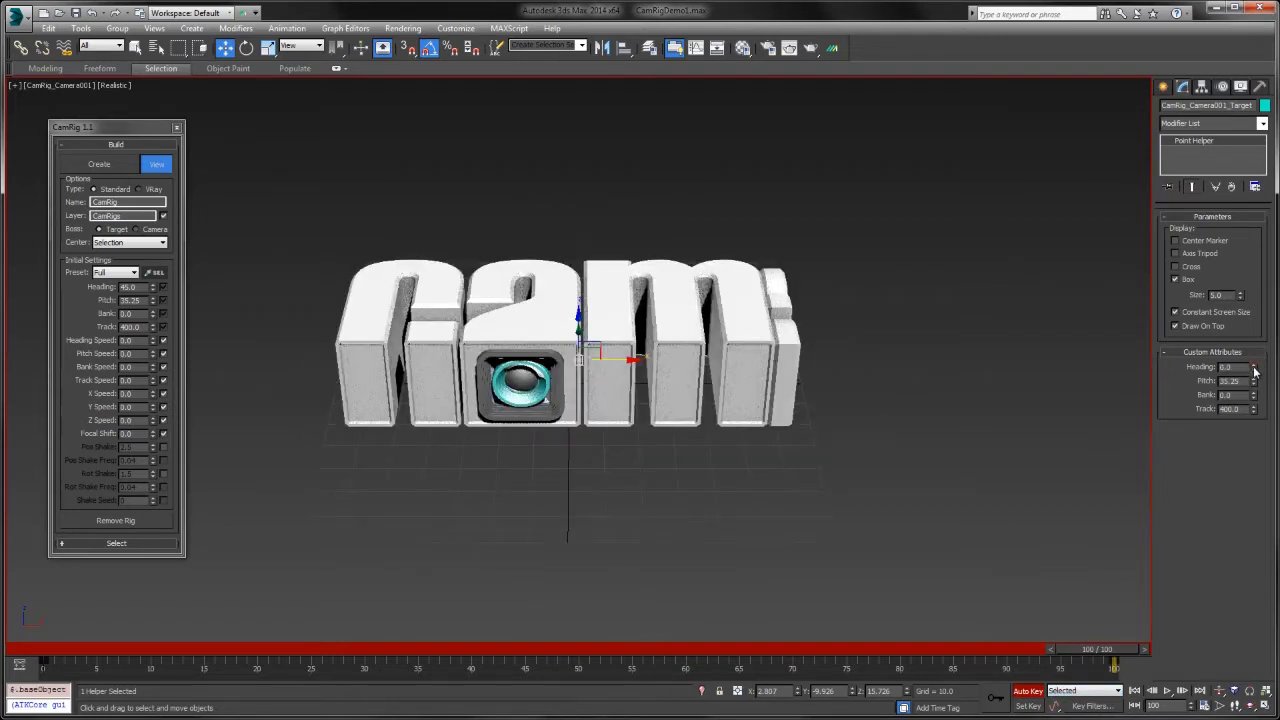
type("90")
key("Return")
left_click_drag(1254, 411, 1012, 60)
left_click_drag(577, 330, 576, 261)
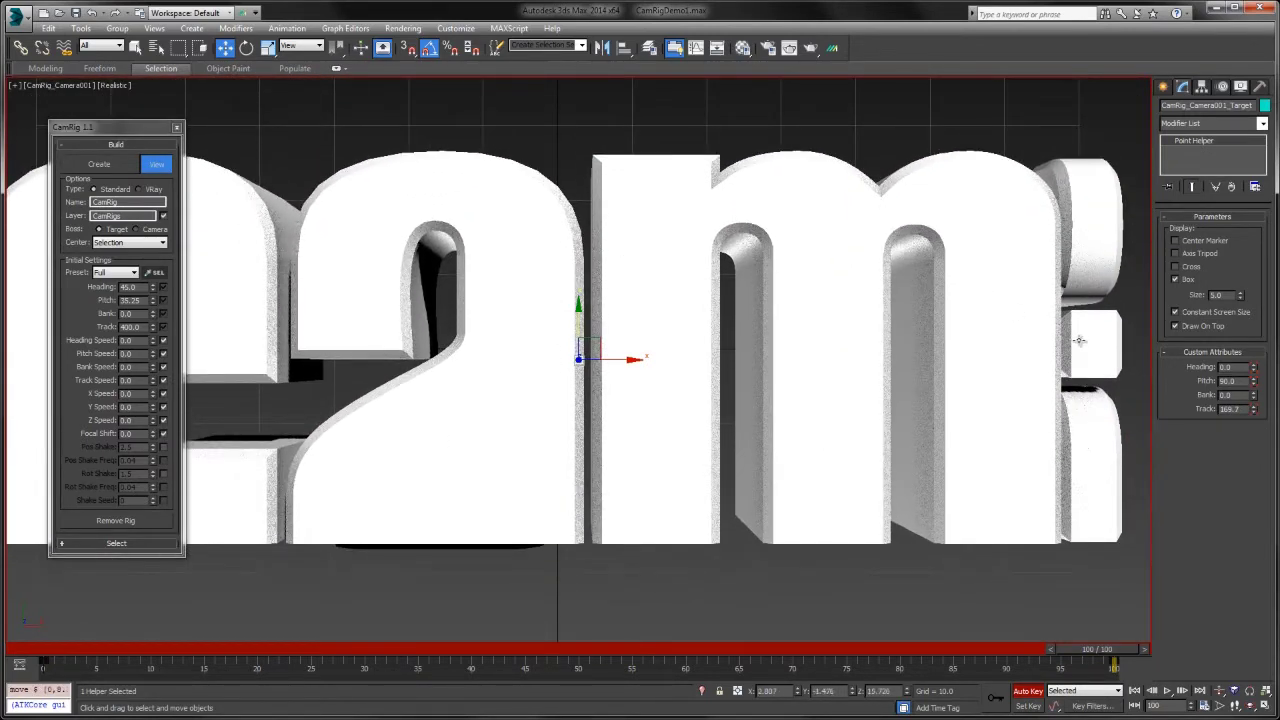
left_click_drag(1253, 410, 1253, 363)
Set the rig's heading to 360 at frame 100 and preview the camera move
left_click_drag(1101, 649, 1178, 537)
key("w")
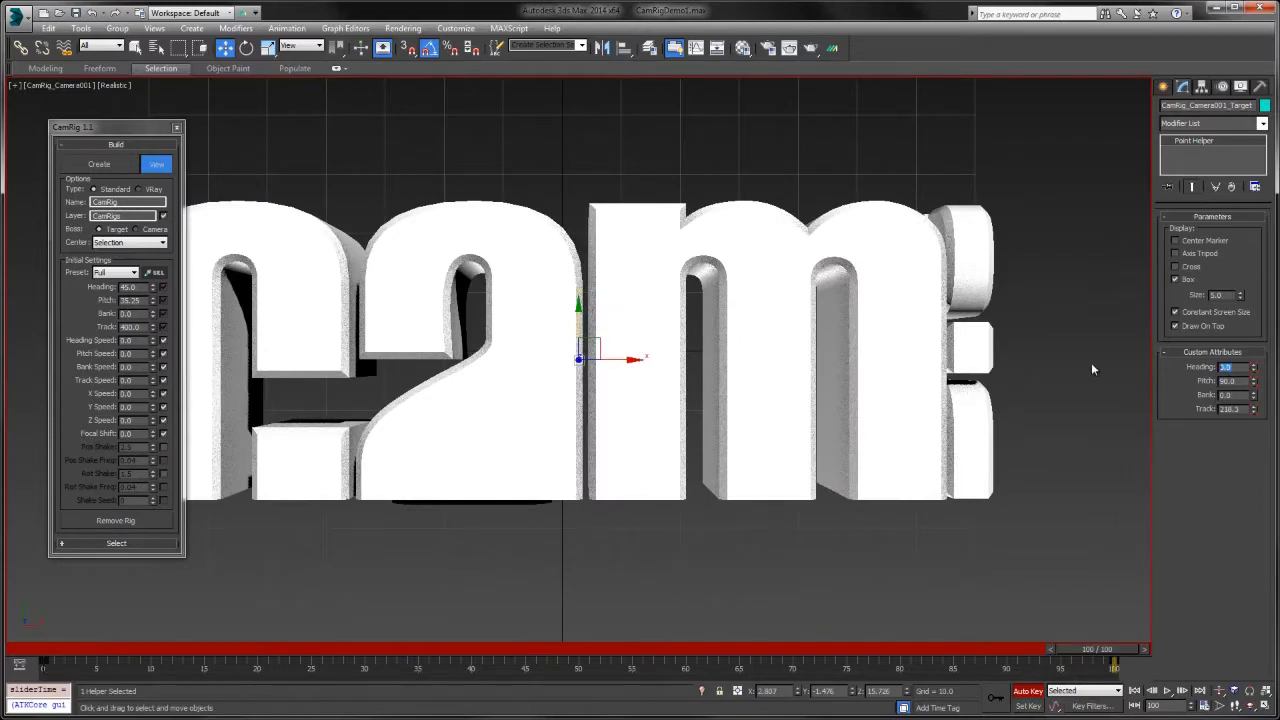
type("360")
key("Return")
left_click_drag(1112, 651, 50, 650)
key("/")
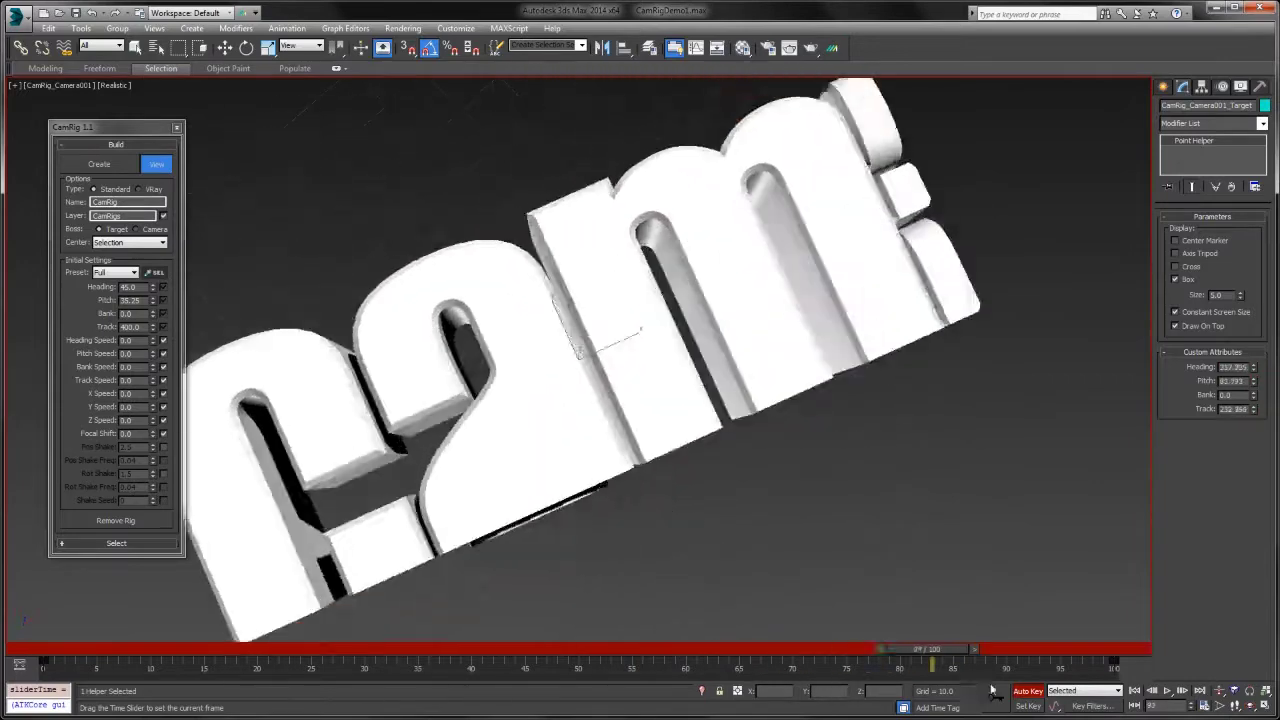
key("w")
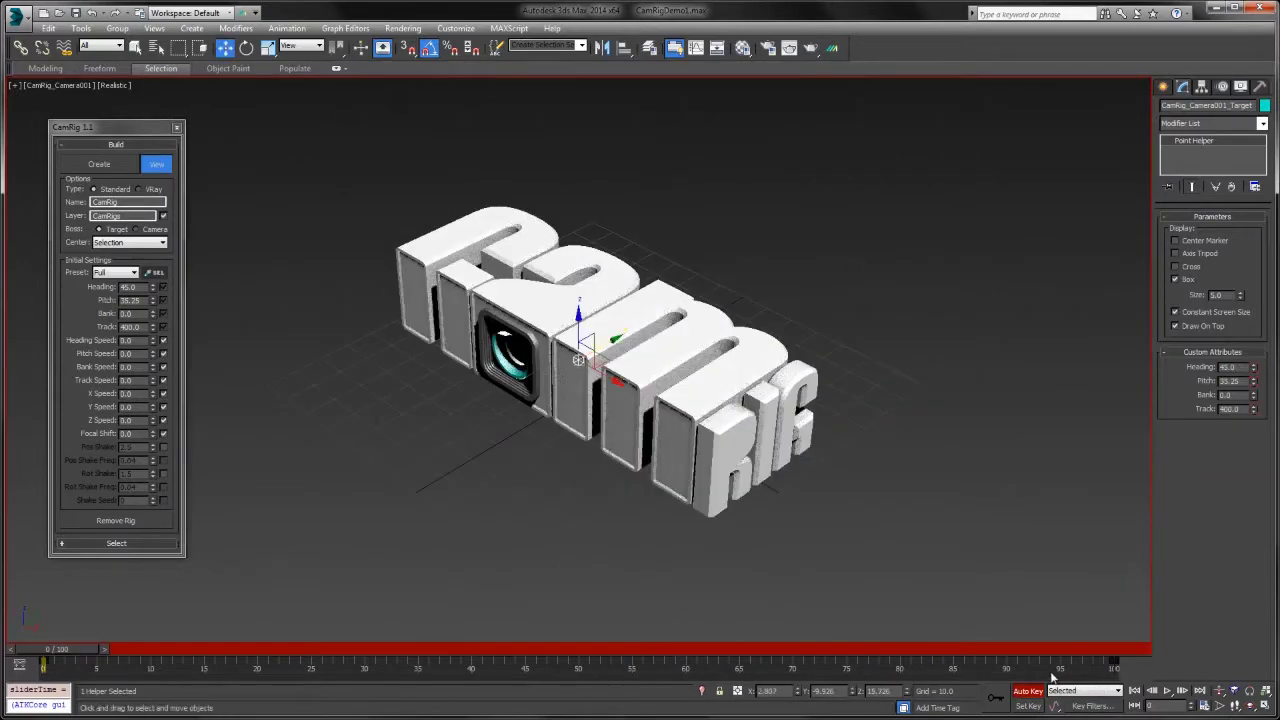
Move the frame 100 key to frame 50, reverse both selected keys with ATK's Reverse at Group level, and play the animation
left_click_drag(1113, 665, 590, 675)
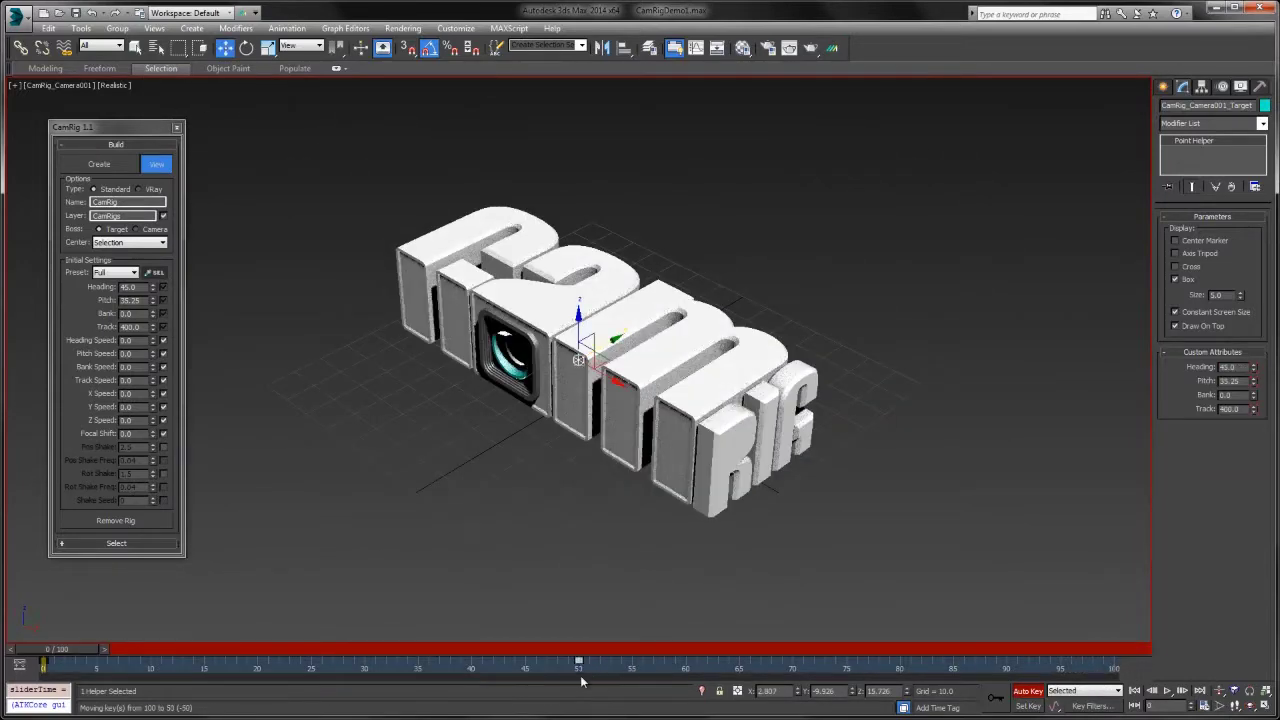
key("grave")
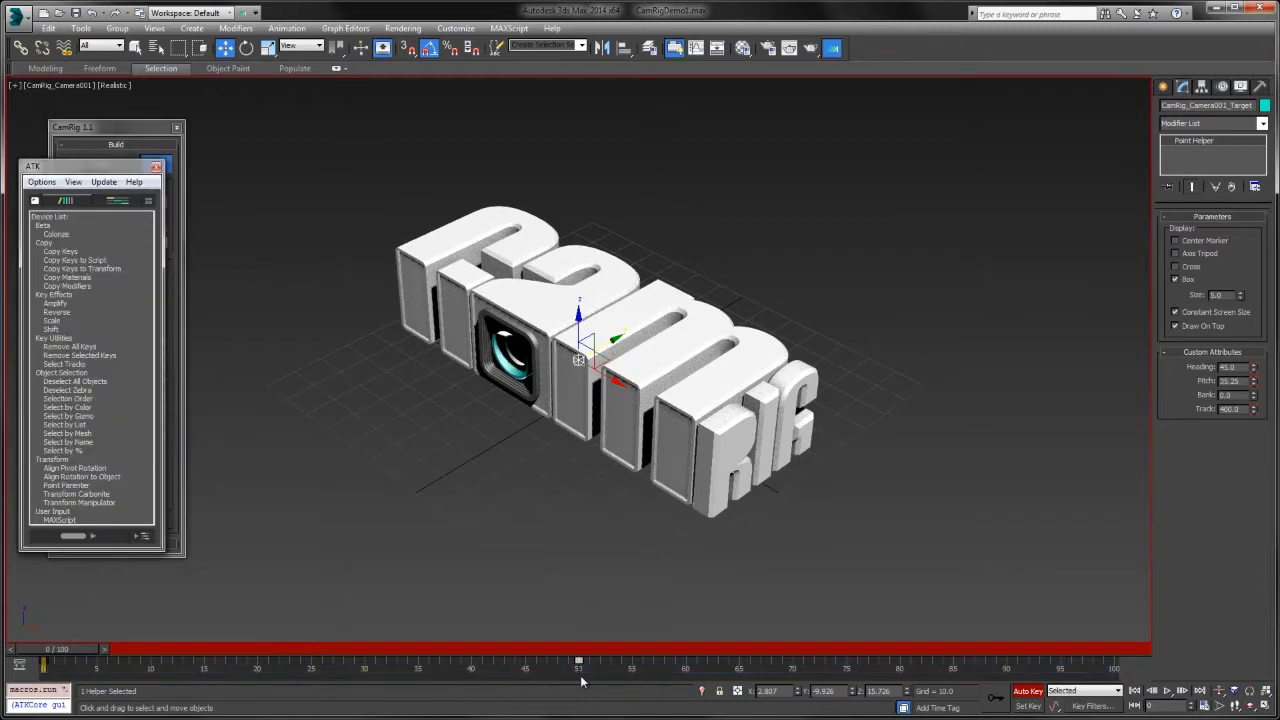
left_click_drag(645, 670, 40, 672)
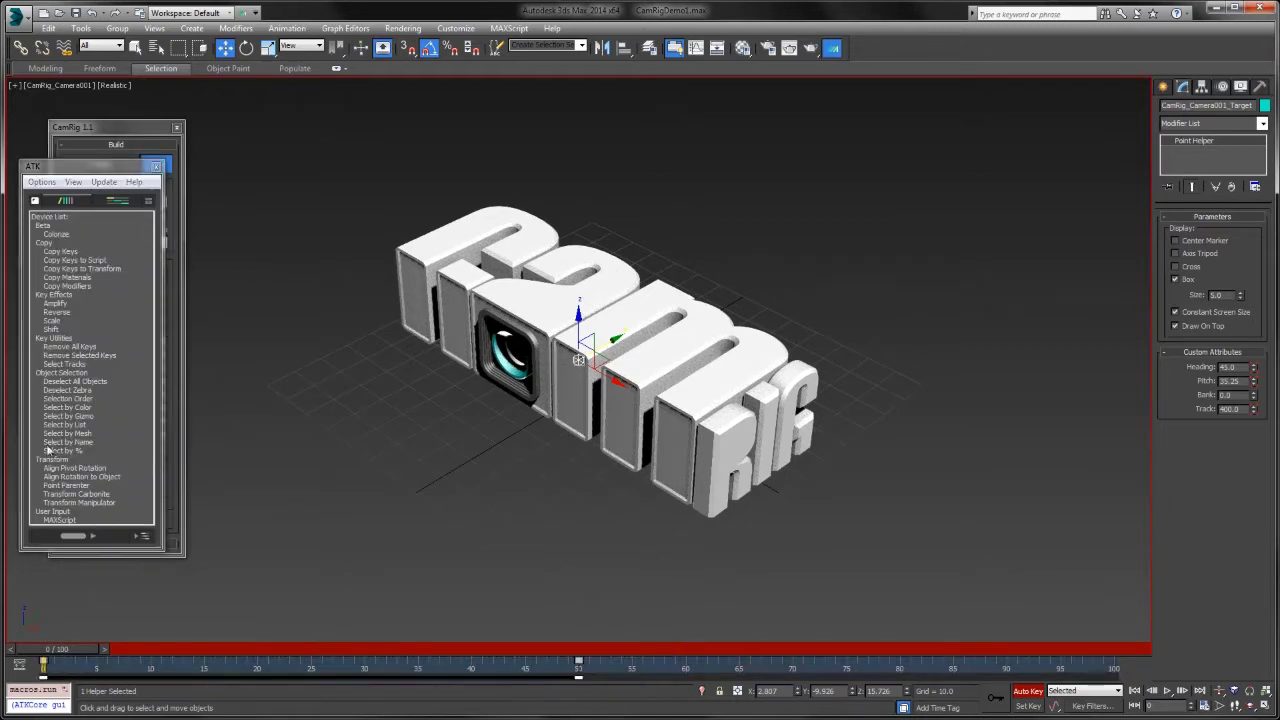
left_click(78, 310)
left_click(214, 263)
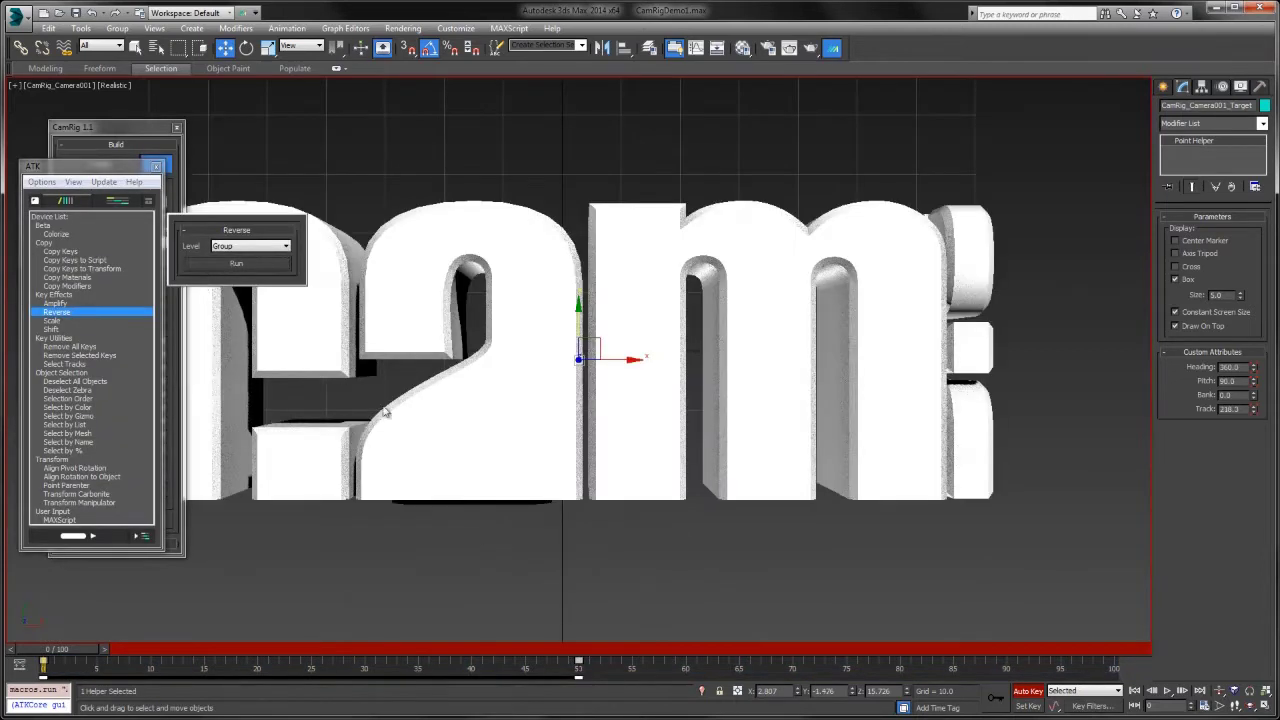
key("grave")
left_click_drag(456, 650, 2, 665)
key("/")
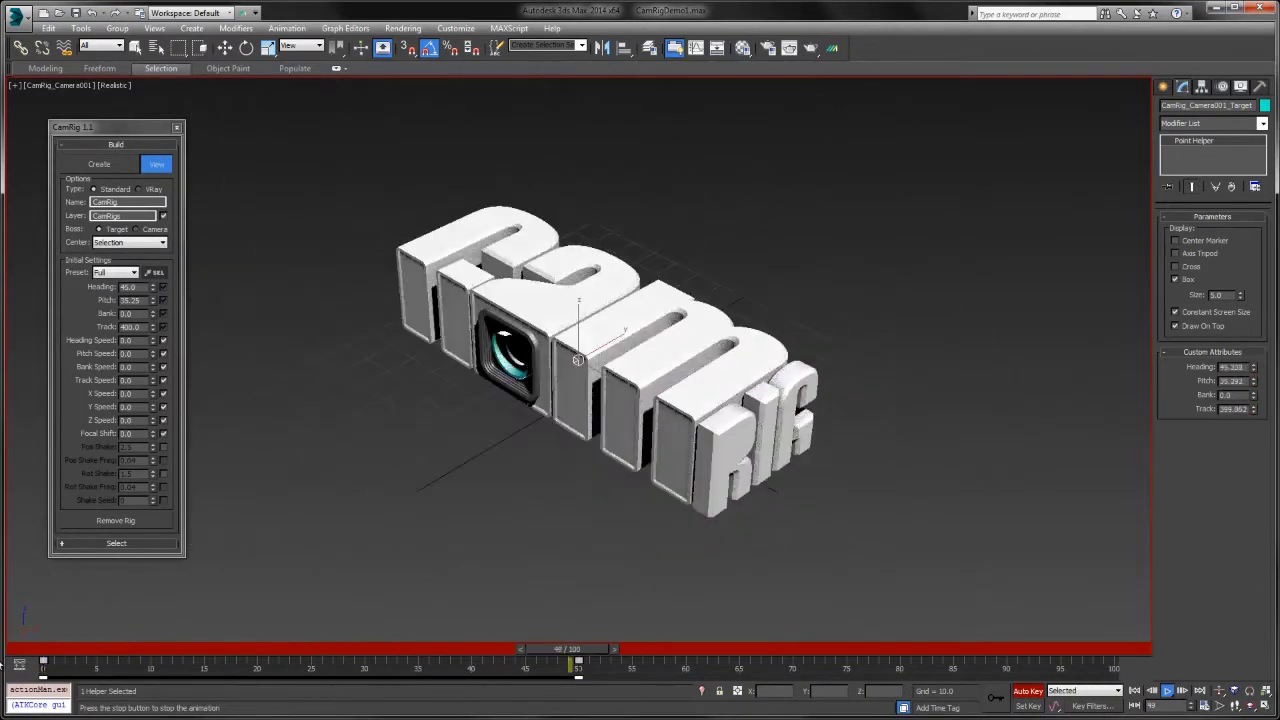
At frame 80, key a straight front view by resetting the rig's heading and pitch to 0
left_click_drag(800, 650, 895, 655)
key("w")
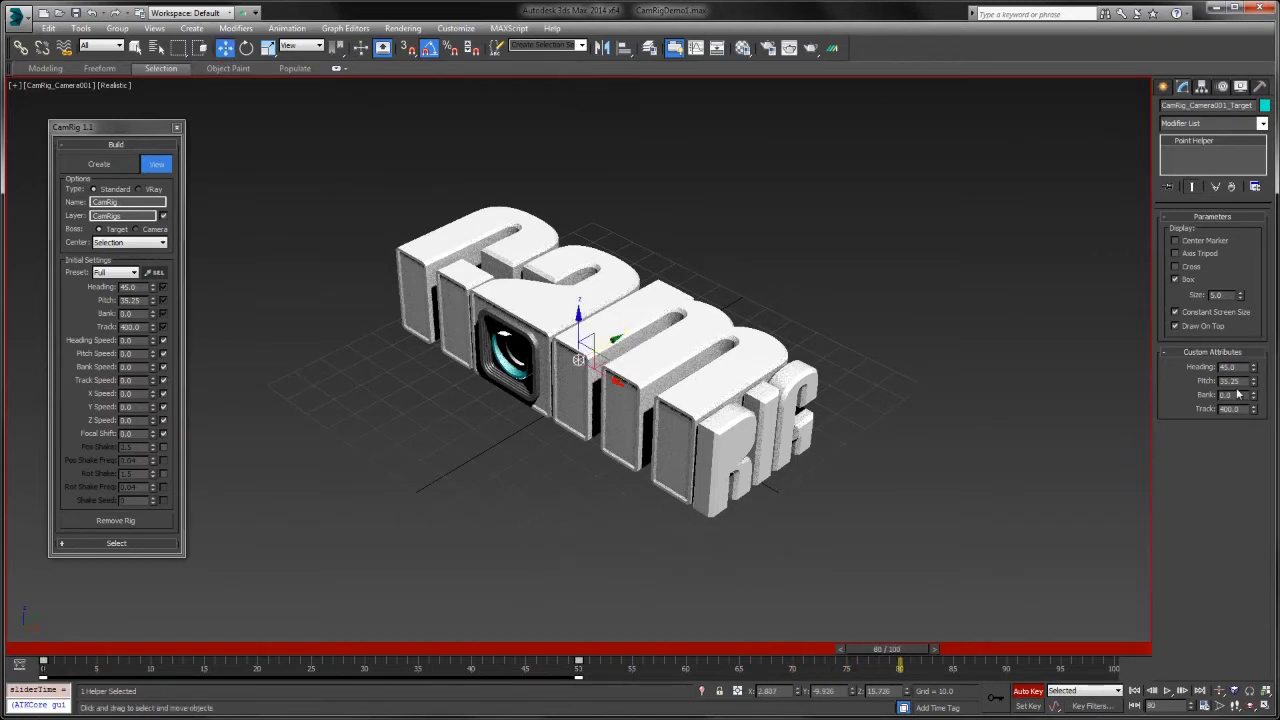
right_click(1254, 368)
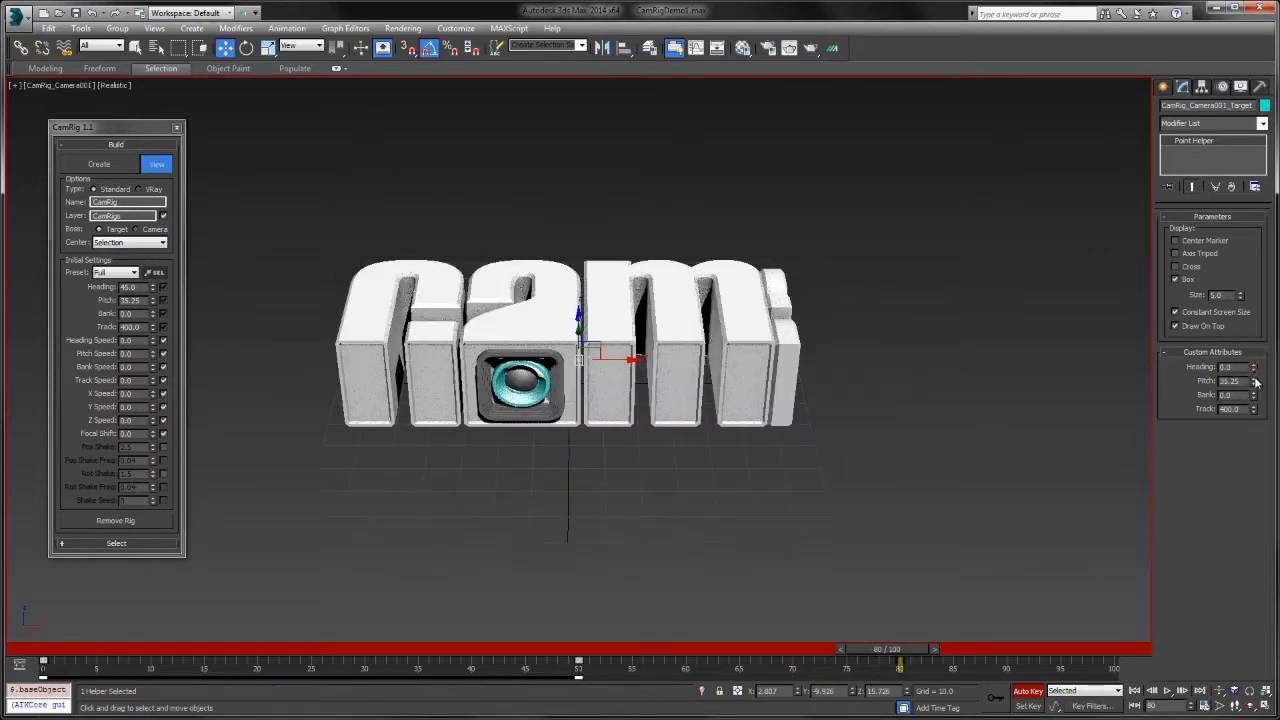
right_click(1254, 382)
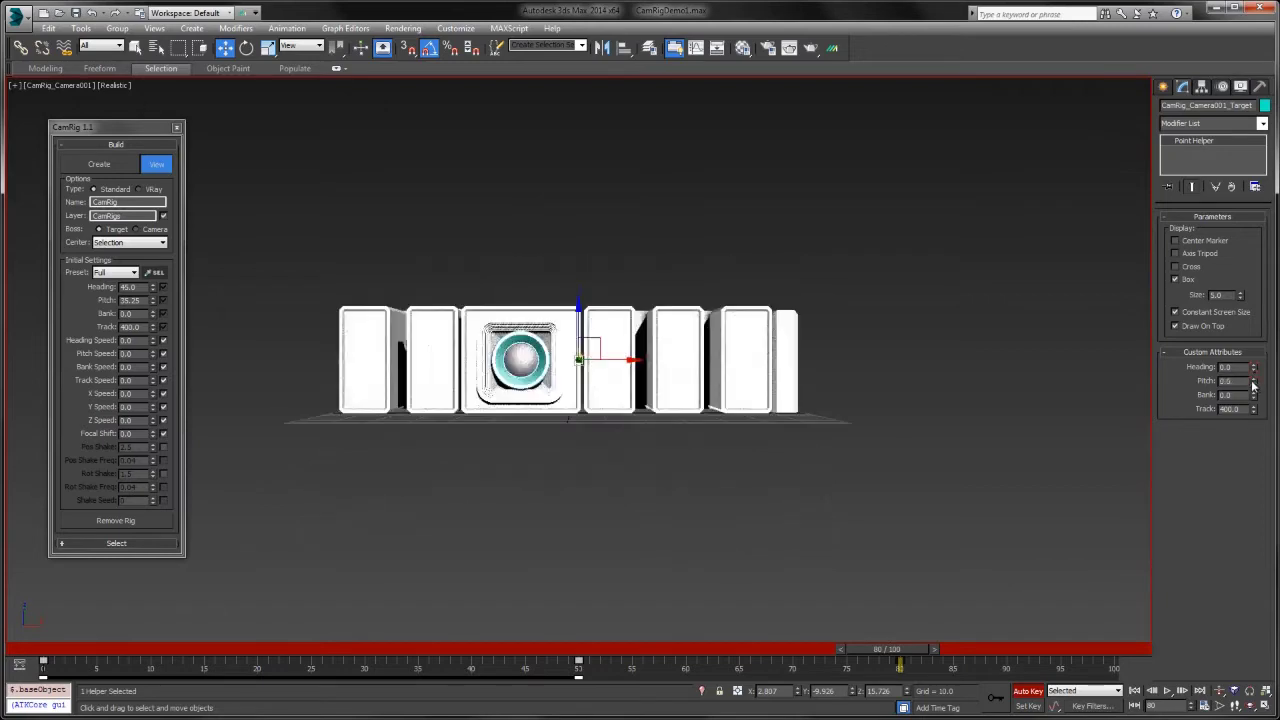
At frame 80, centre the target on the lens at X about -13.2, reduce the track until the lens fills the view, and preview the move
left_click_drag(1255, 413, 281, 340)
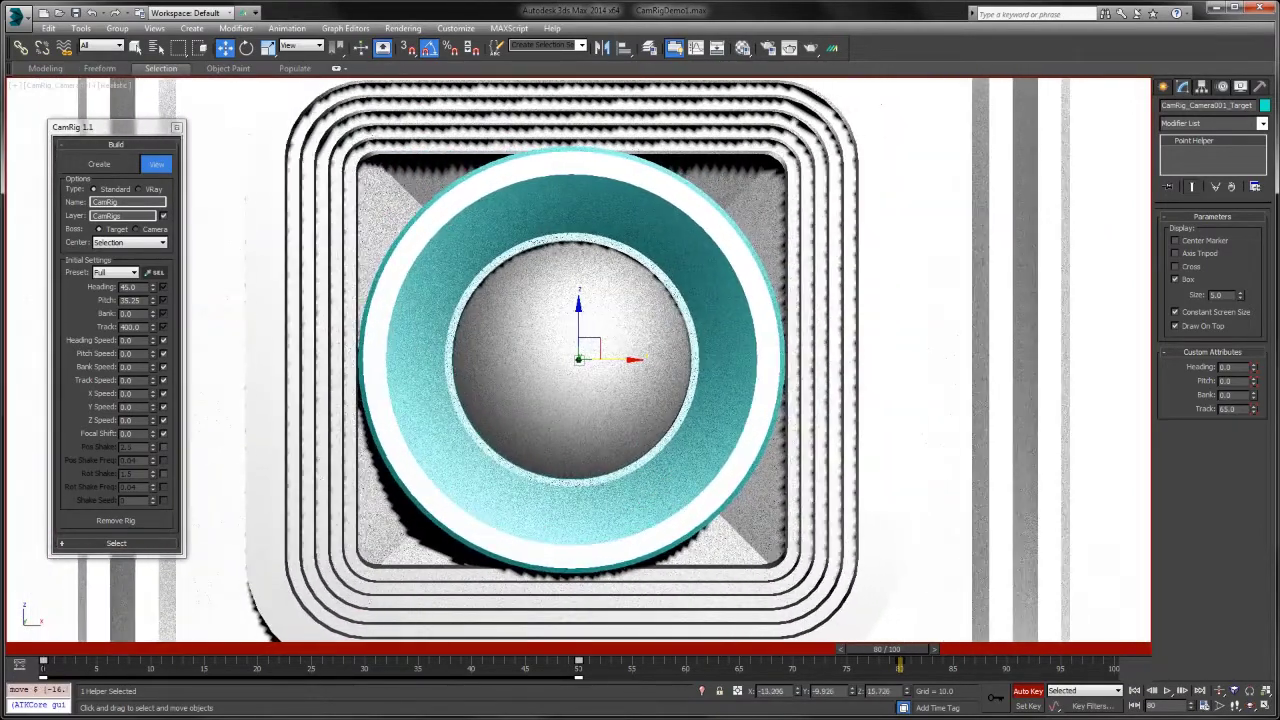
left_click_drag(1256, 413, 1248, 712)
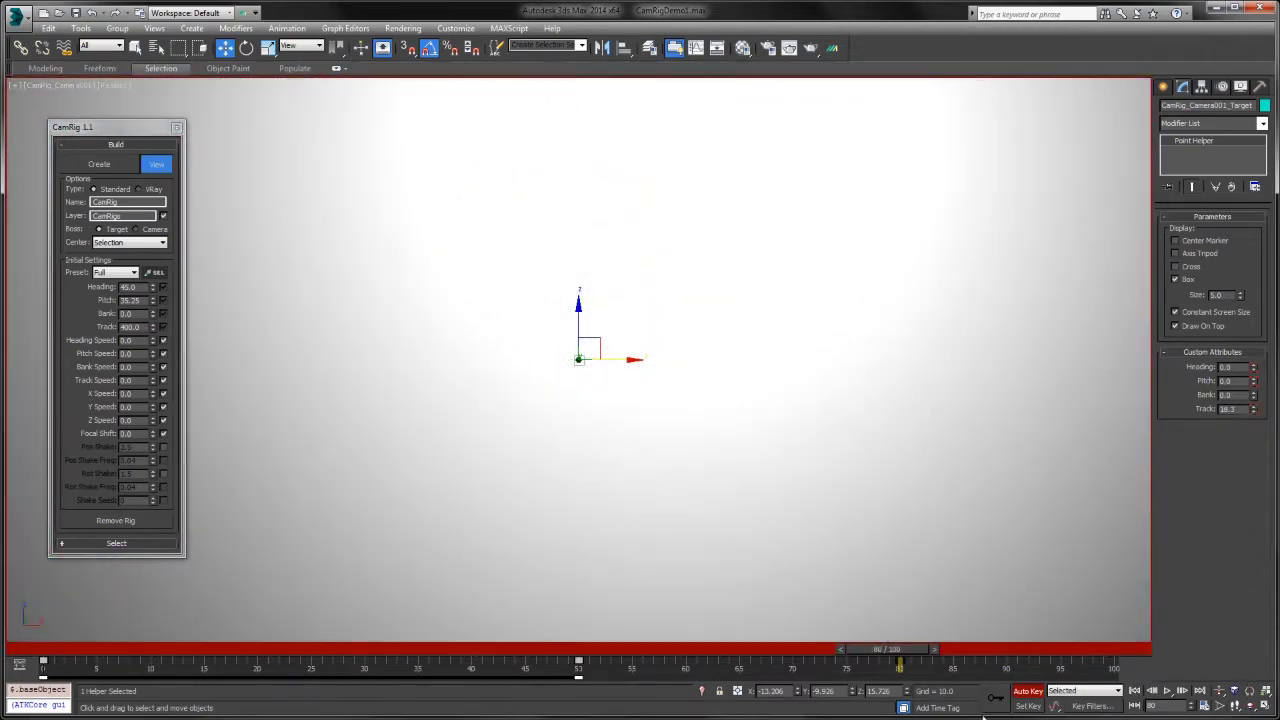
left_click_drag(900, 658, 924, 620)
key("/")
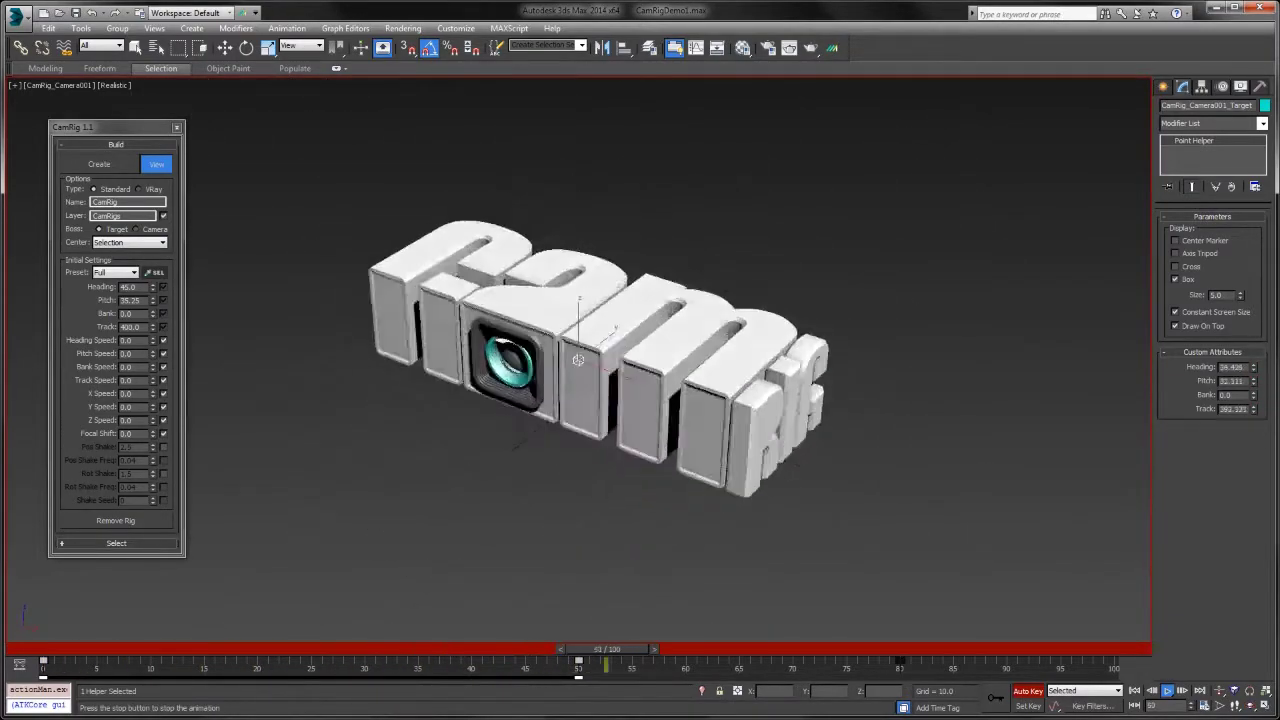
key("/")
key("w")
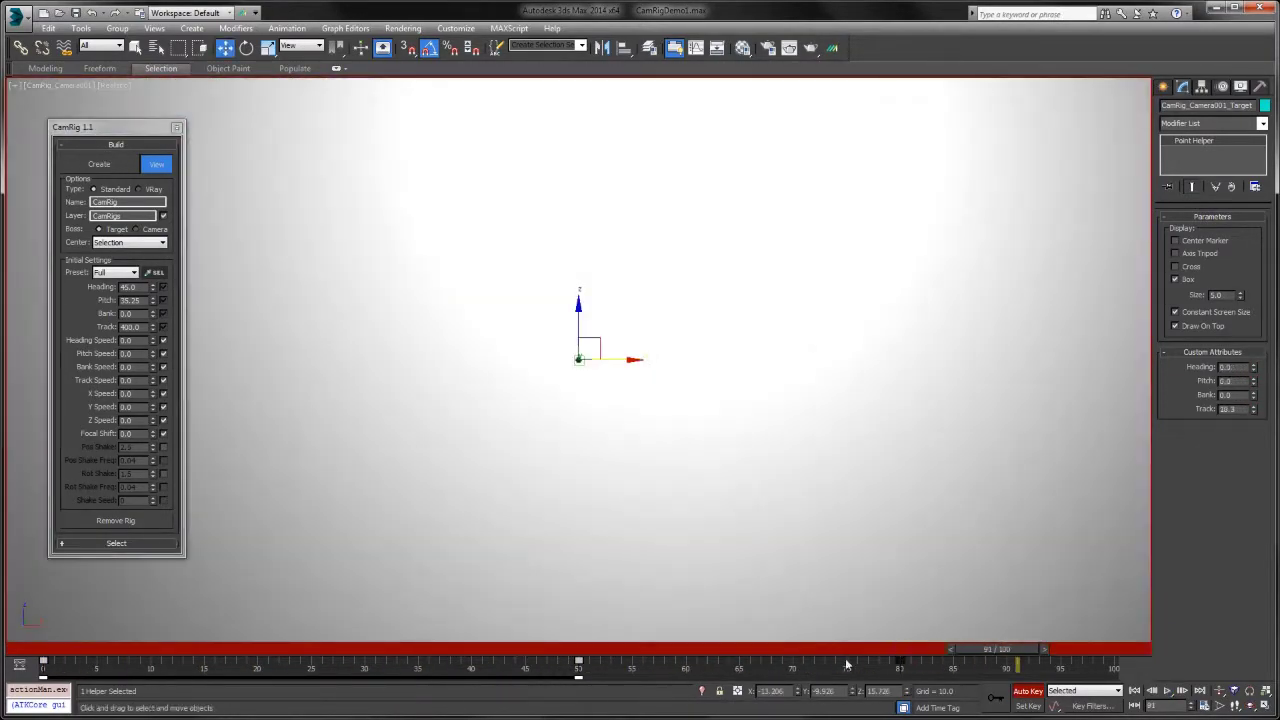
Select the target's keys at frames 0, 50 and 80, apply 0.5 ease on both sides with ATK's Kronos, and preview the animation
left_click(901, 666, "ctrl")
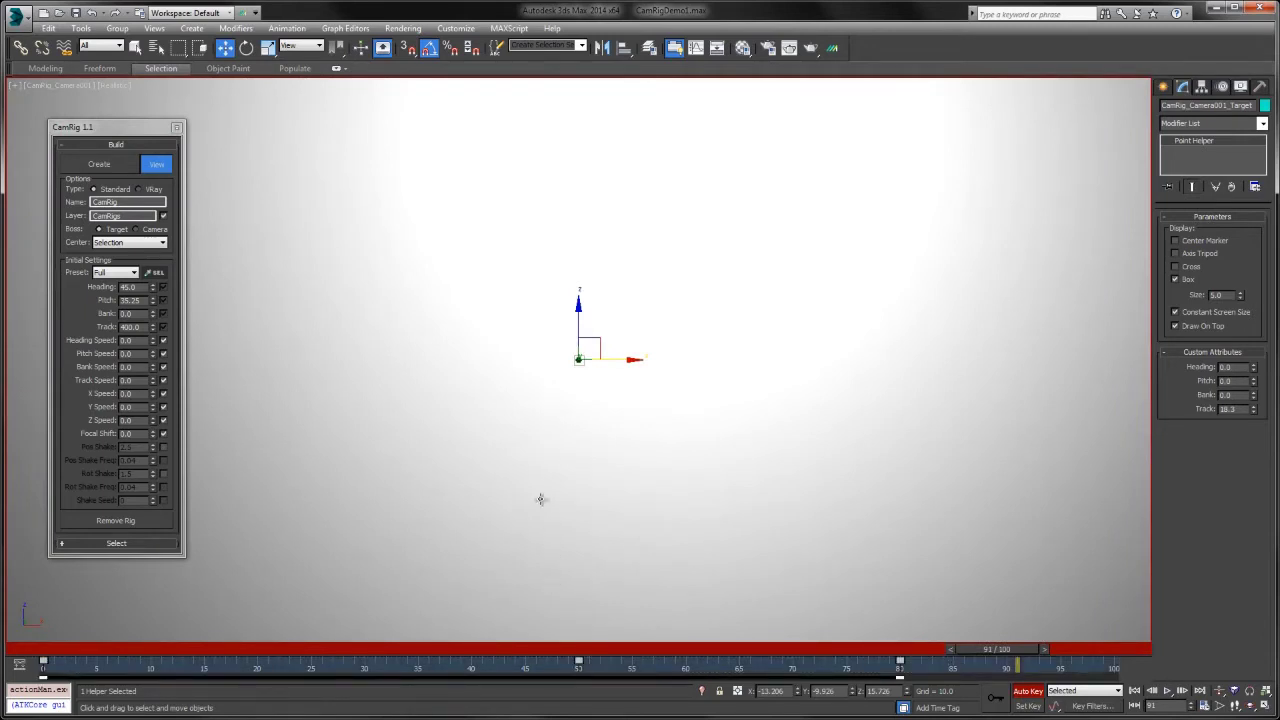
key("a")
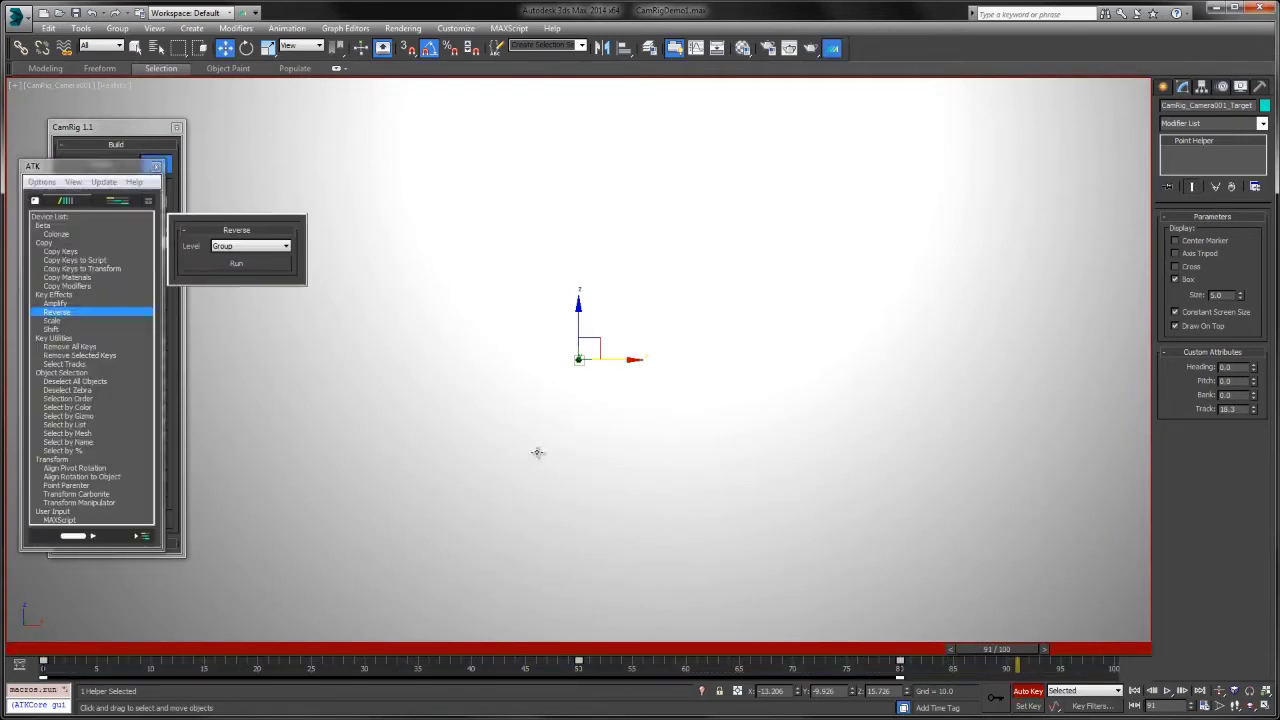
left_click(148, 200)
double_click(196, 187)
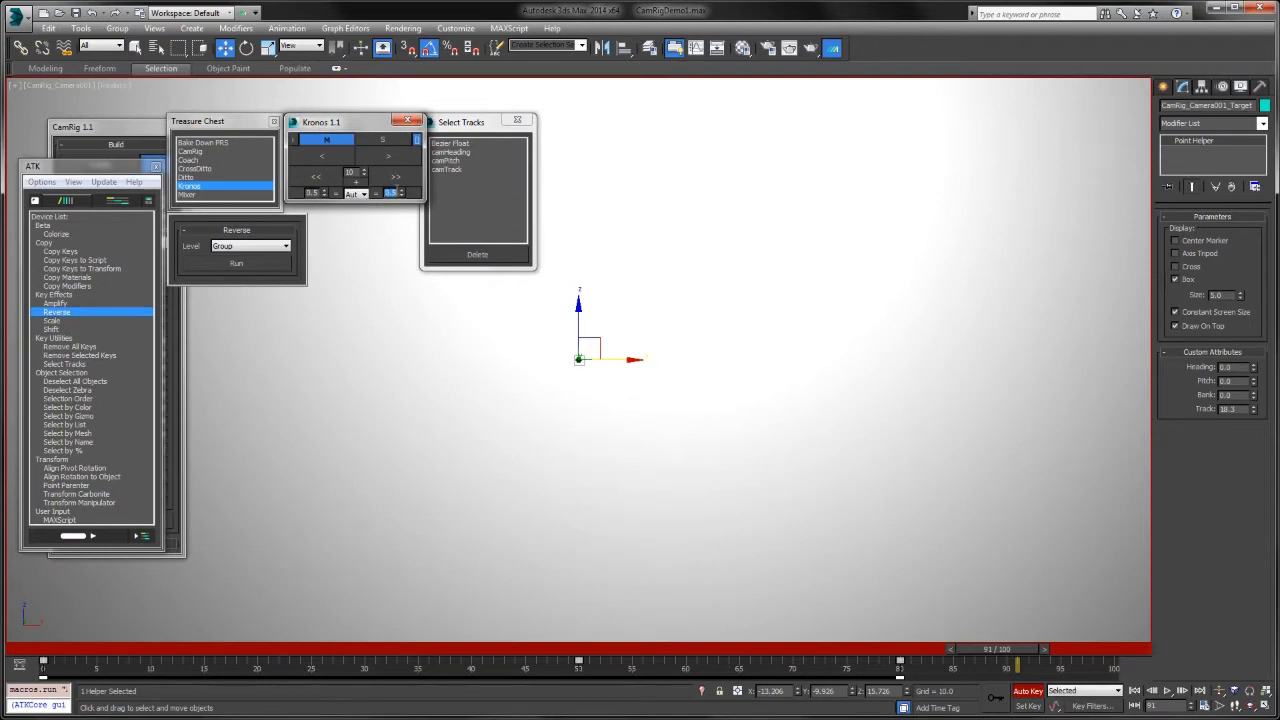
key("/")
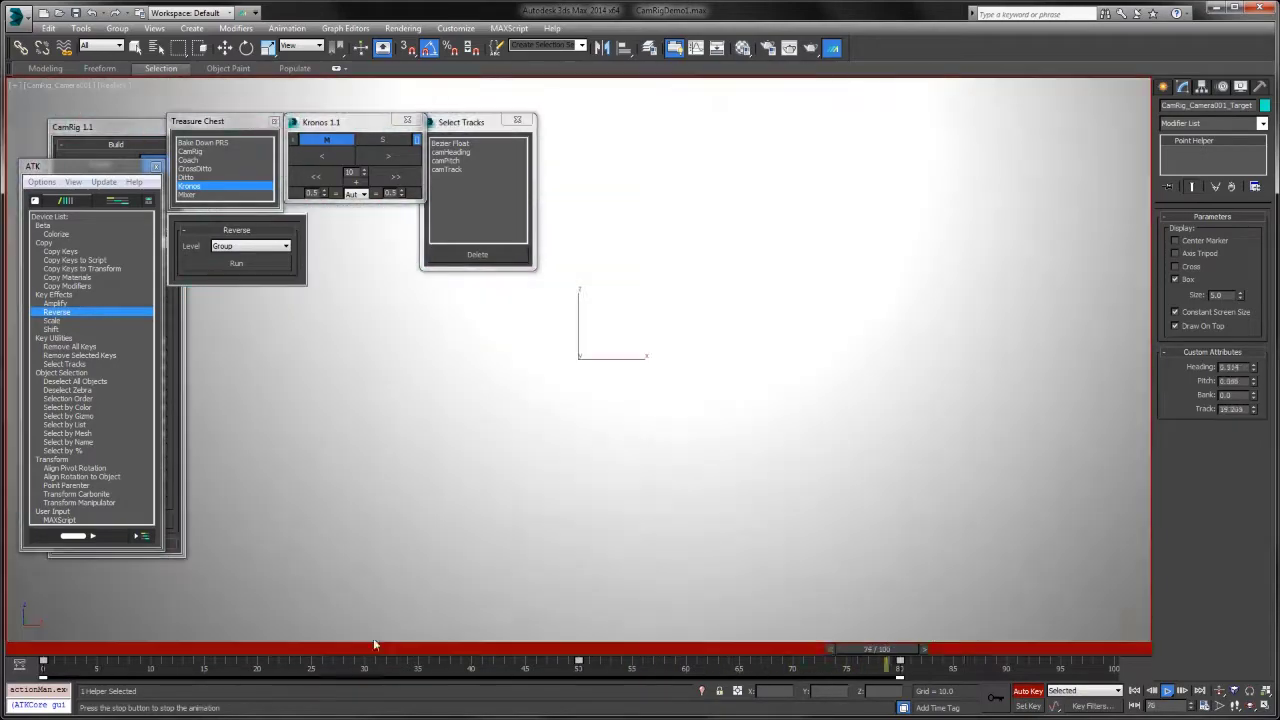
Select only the frame 50 key, set both Kronos ease values to 0.8, preview the smoother move, and close ATK
mouse_move(560, 662)
left_mouse_down()
mouse_move(681, 662)
mouse_move(578, 662)
left_mouse_up()
left_click_drag(493, 675, 646, 663)
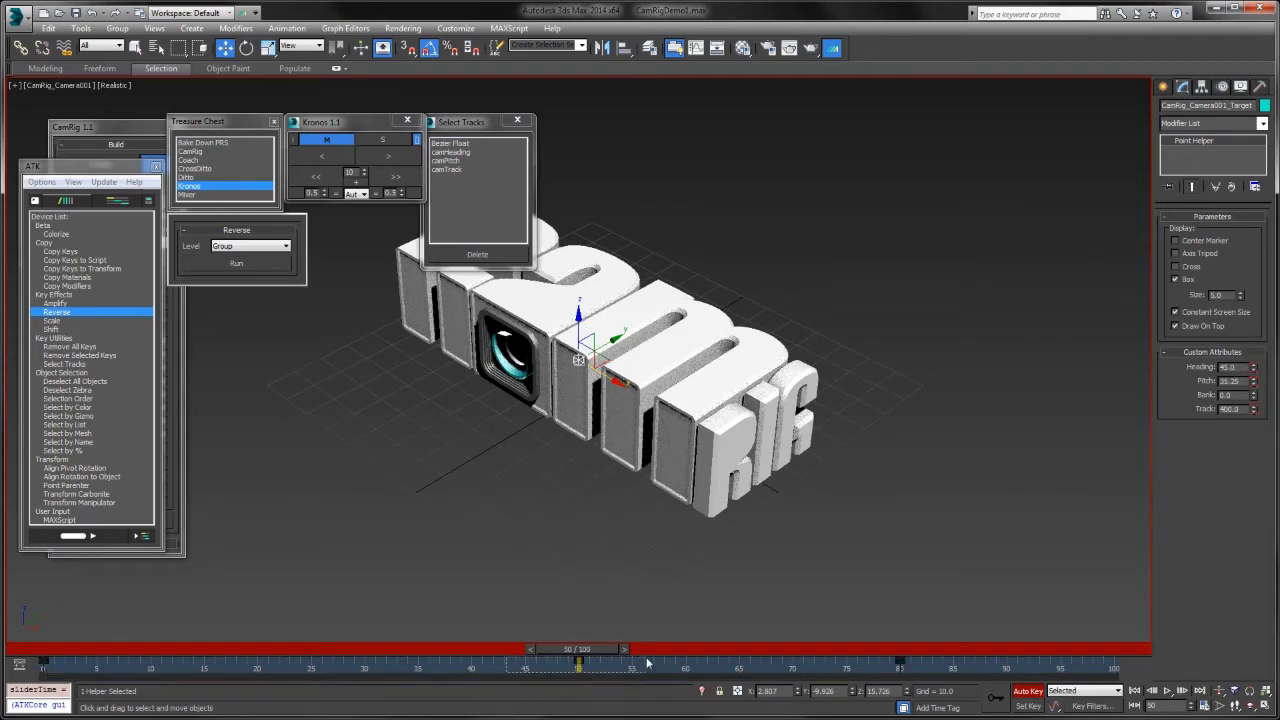
left_click(312, 193)
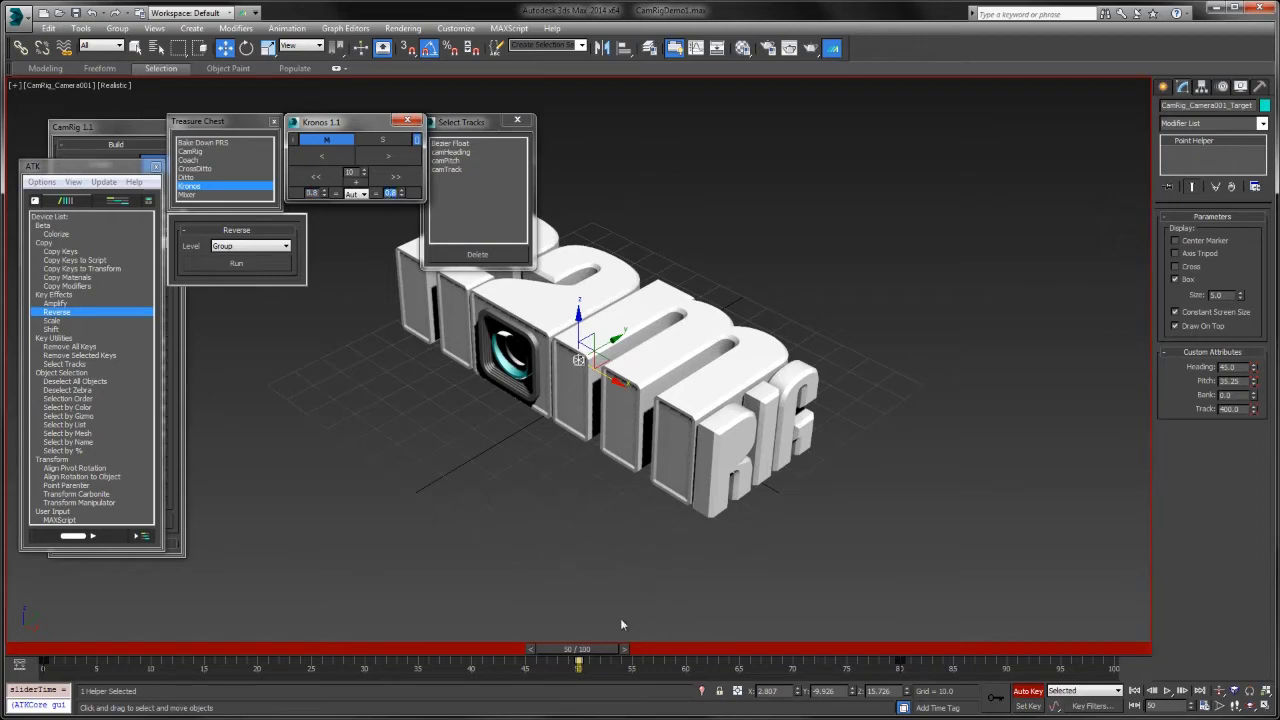
key("slash")
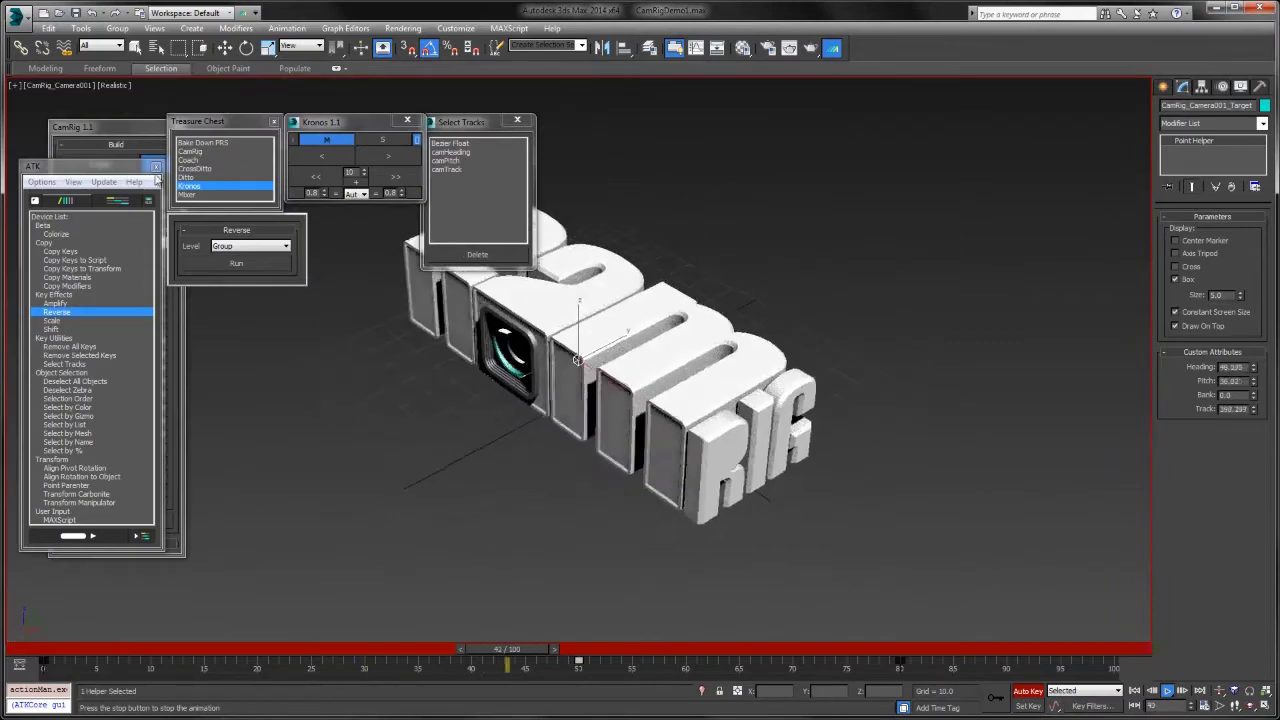
left_click(155, 167)
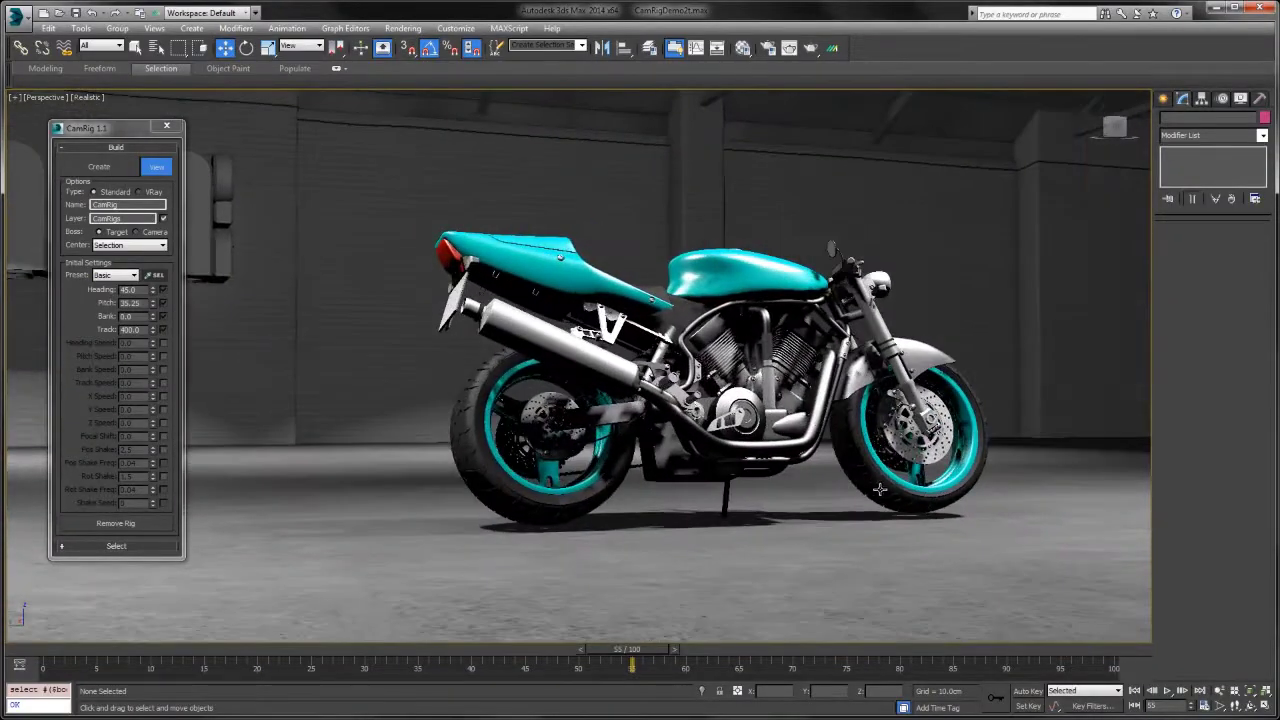
In the motorcycle scene, choose the Full preset for CamRig so all speed controls and Focal Shift are enabled
middle_click_drag(880, 489, 784, 494, "alt")
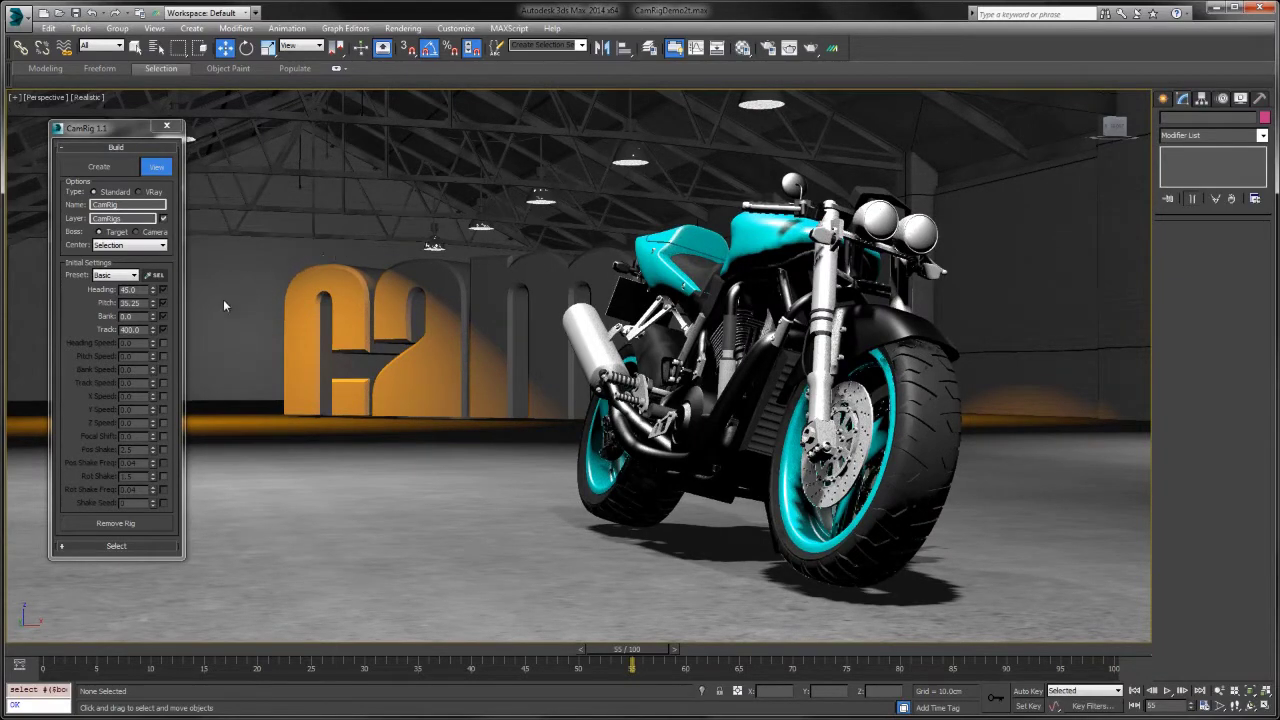
left_click(163, 343)
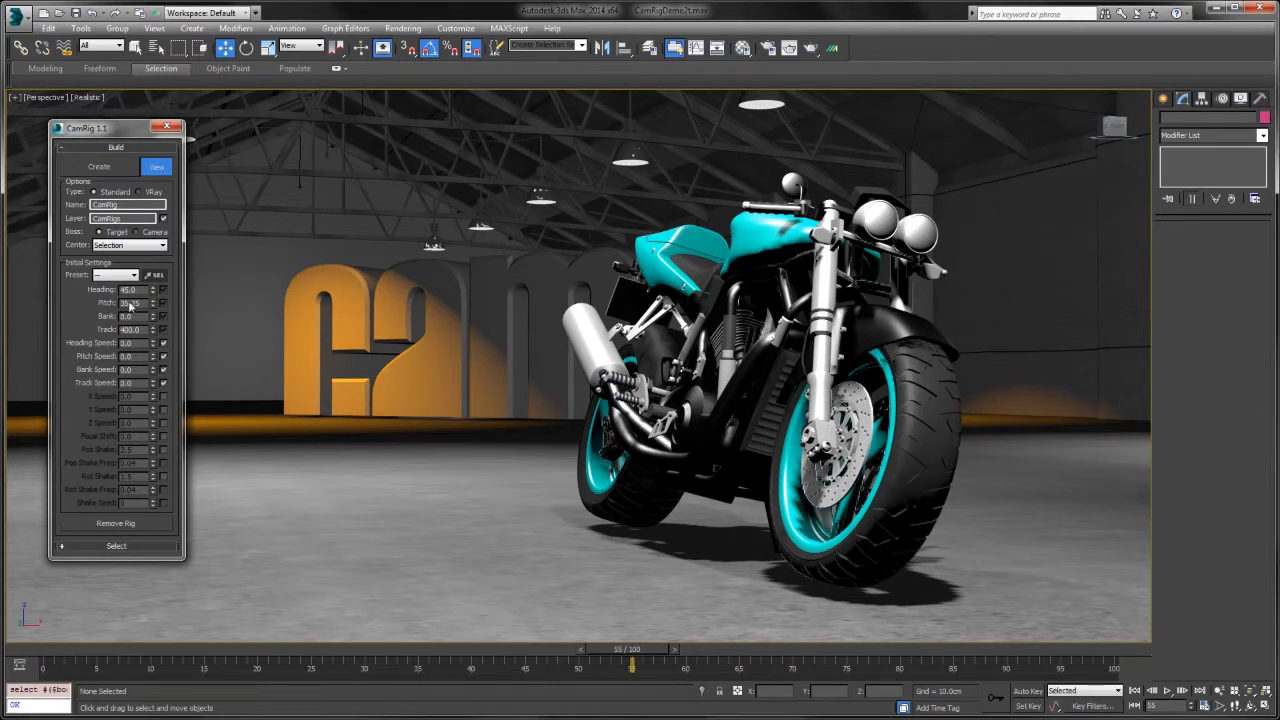
left_click(126, 275)
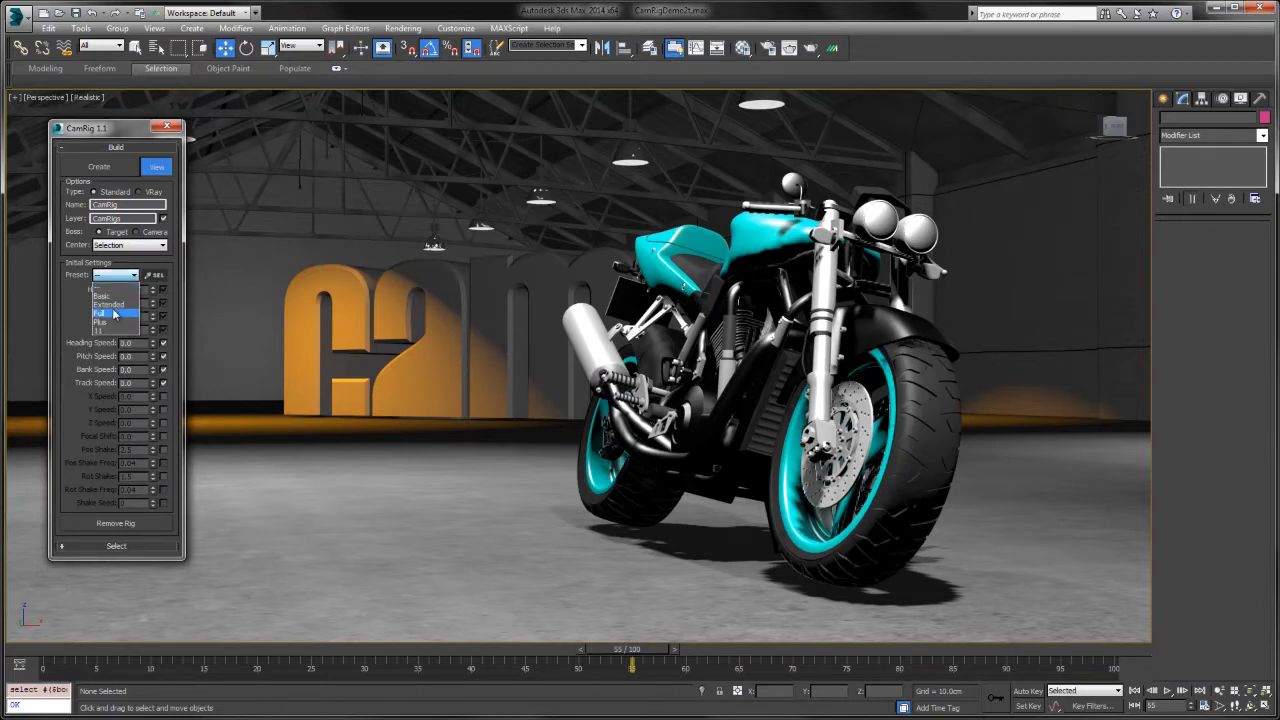
left_click(114, 314)
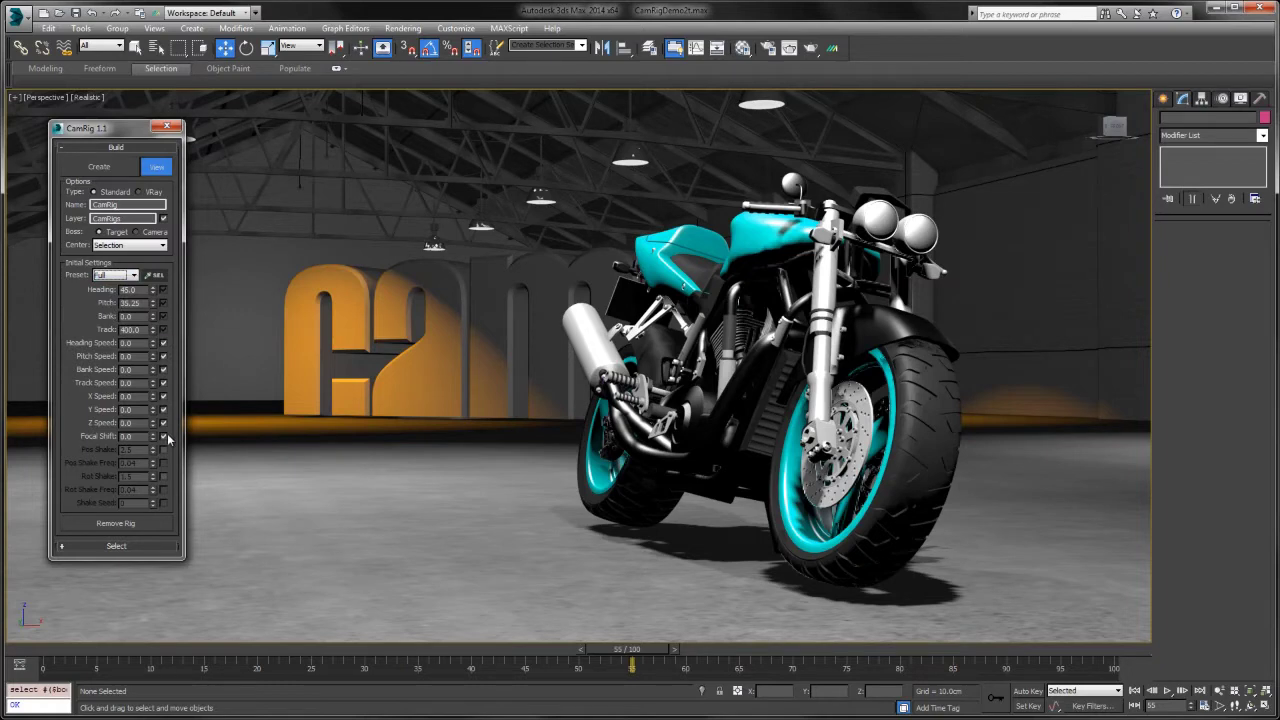
Create a camera rig centred on the motorcycle group and look through its camera
left_click(752, 386)
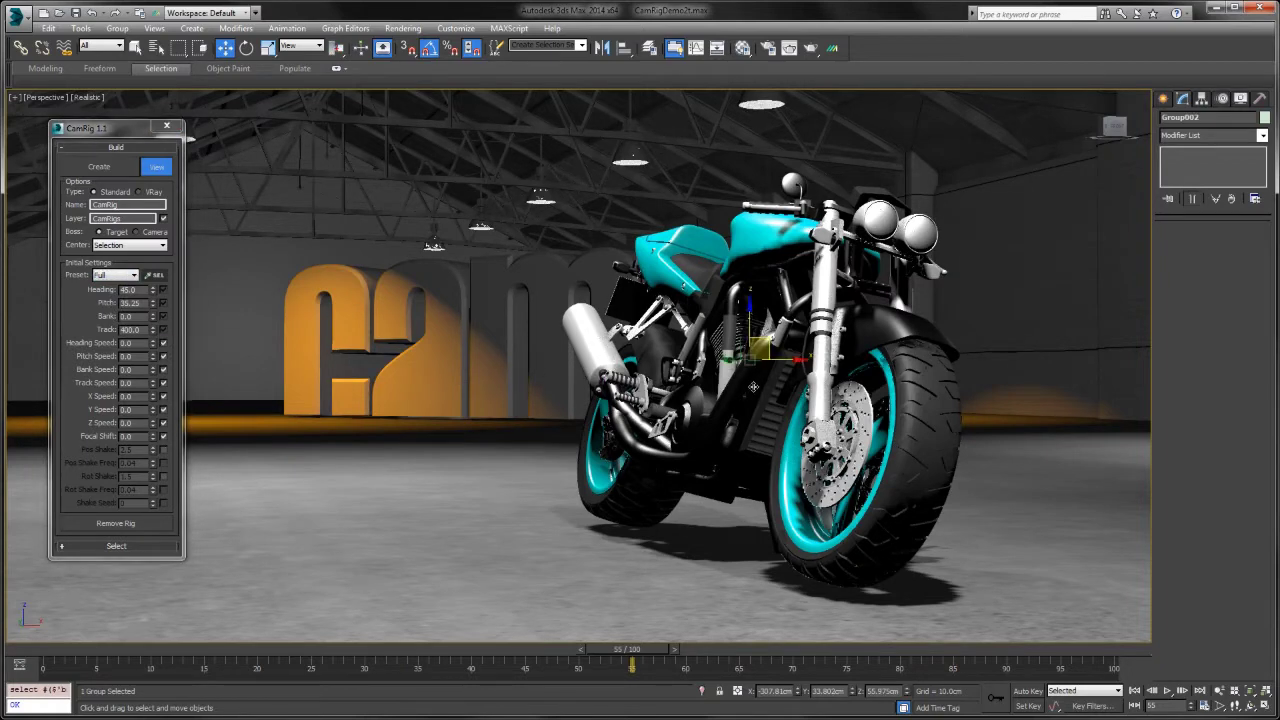
left_click(99, 166)
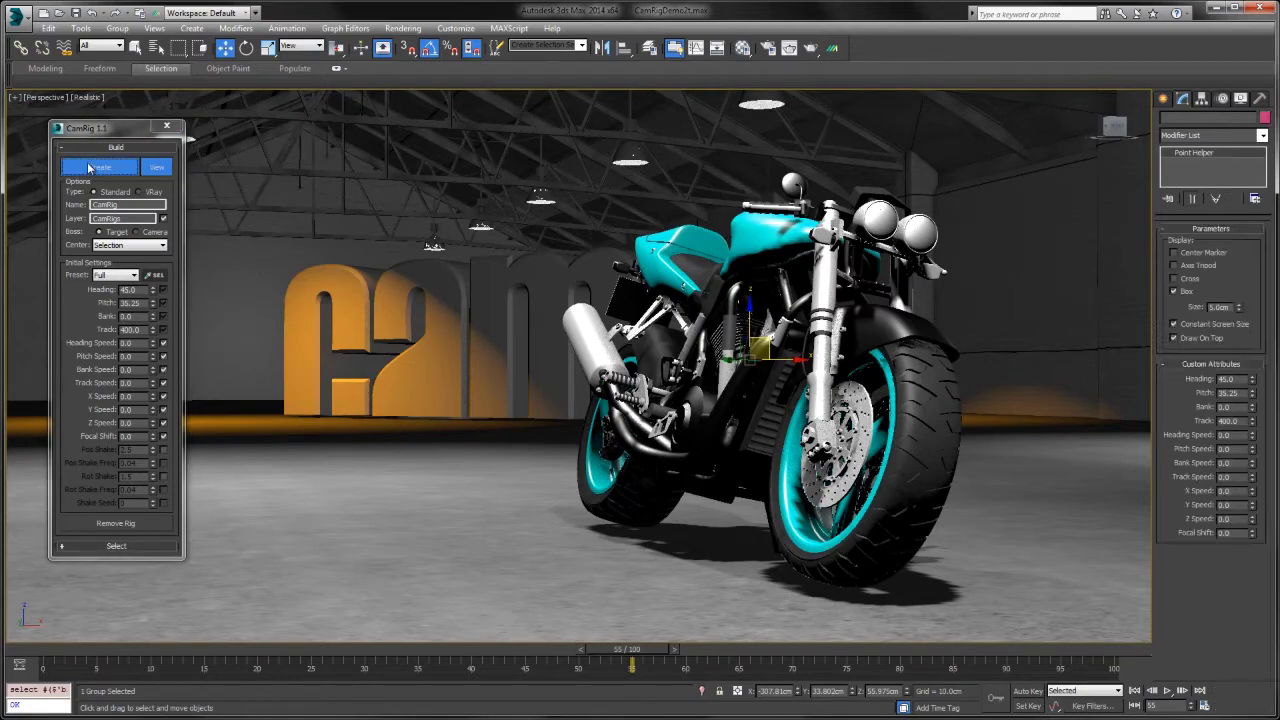
left_click(150, 167)
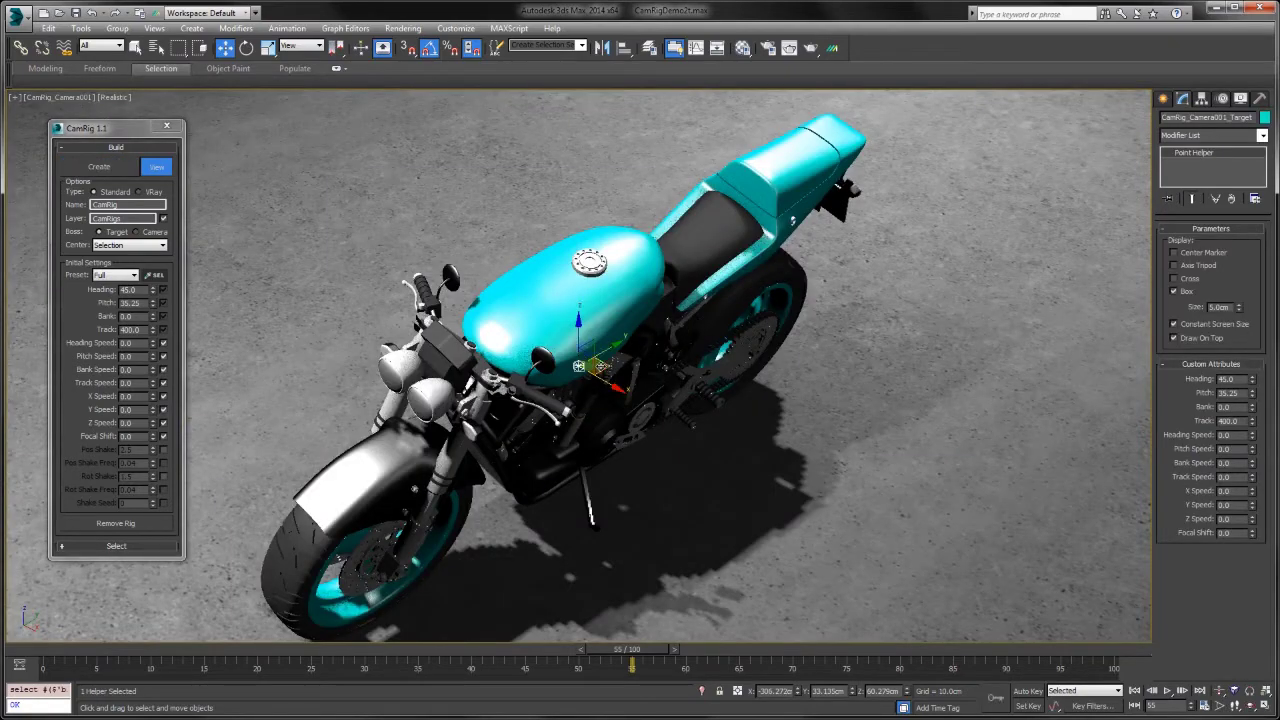
Move the rig's target behind the motorcycle at Z about 81.5 cm, with heading -36.1 and pitch 6.65
left_click_drag(606, 366, 964, 149)
left_click_drag(1249, 379, 1250, 411)
left_click_drag(595, 350, 595, 285)
Select the rig's camera from the camera view and widen its field of view to 83 degrees
left_click(73, 98)
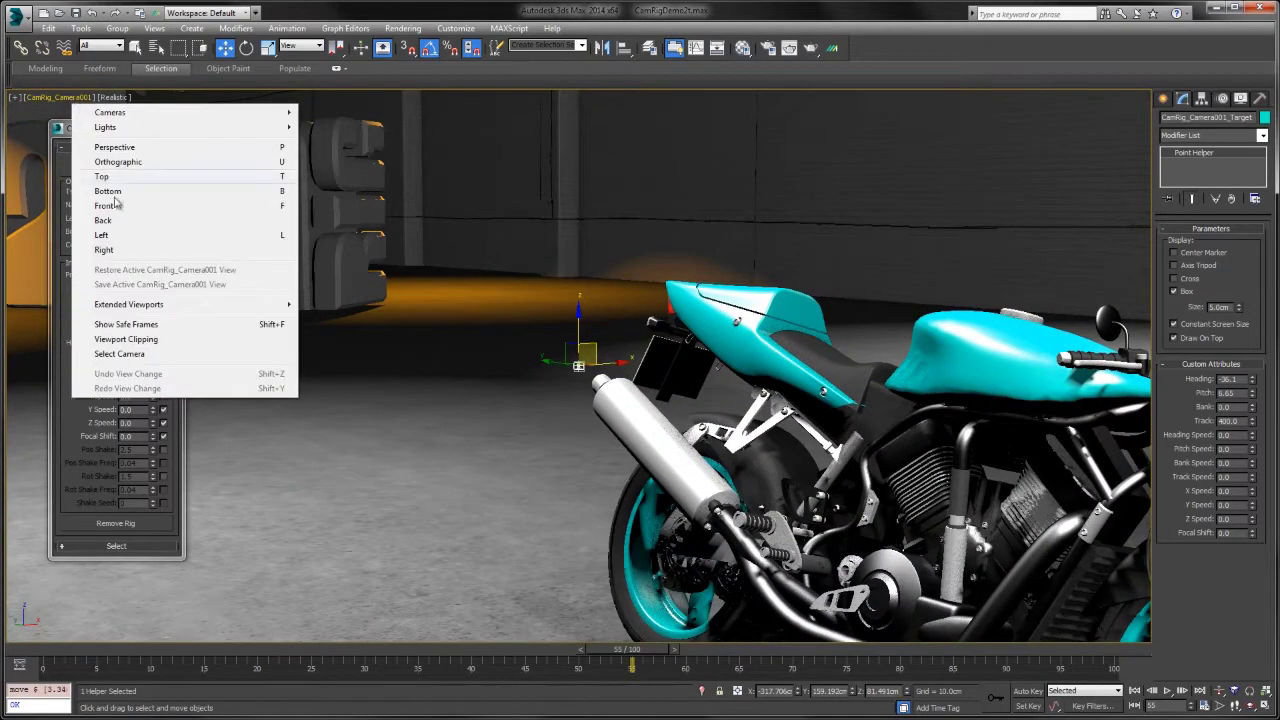
left_click(146, 355)
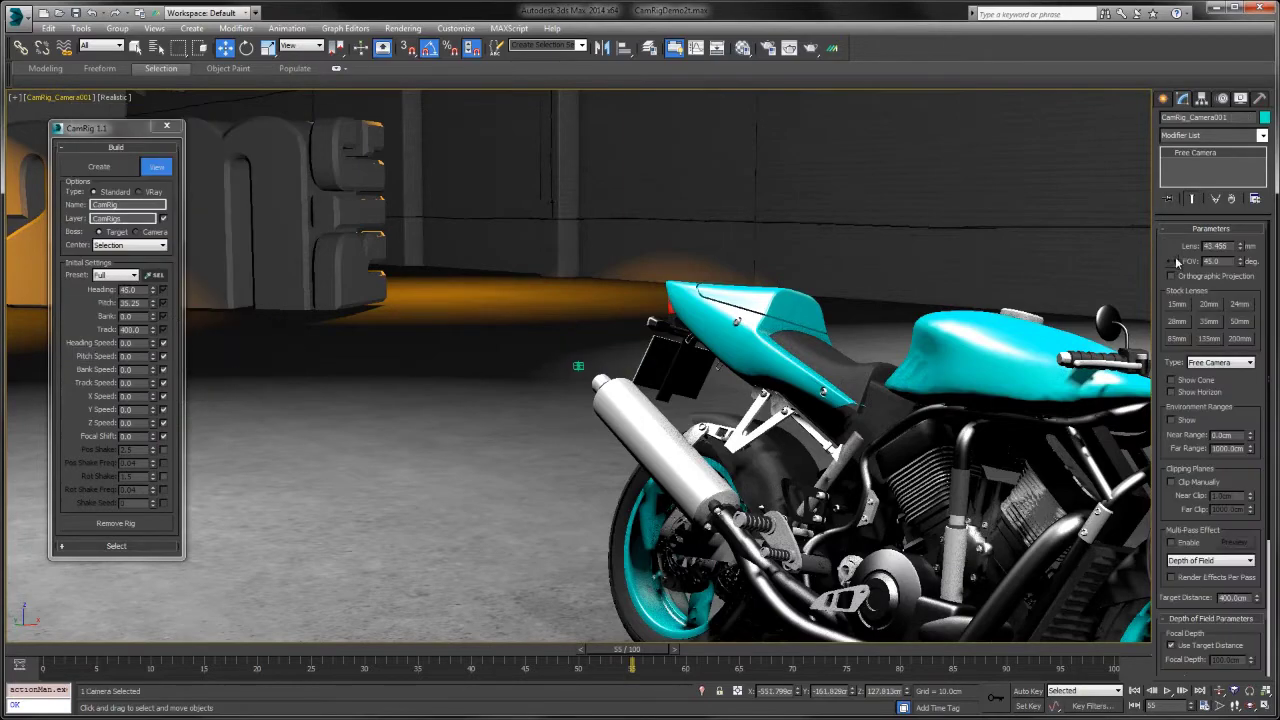
left_click_drag(1243, 262, 1241, 231)
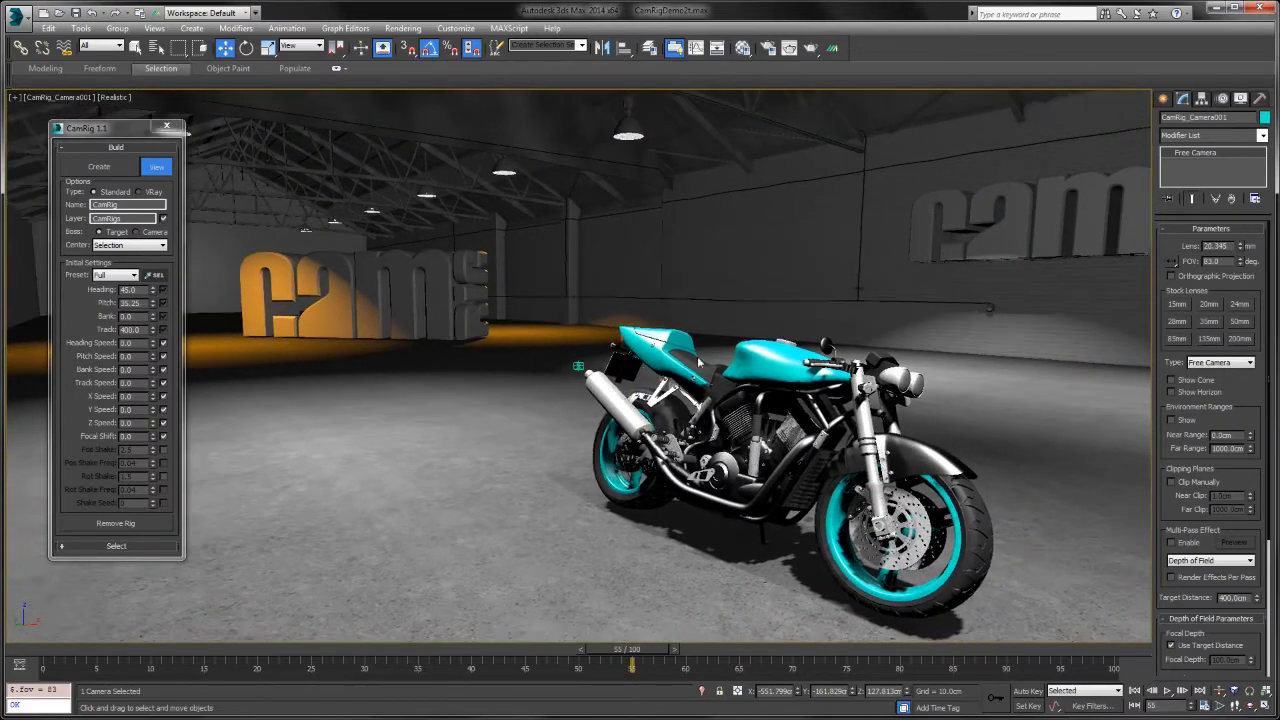
Reselect the target, reduce its track to 62.4, and shift it along Y to about 186.9 cm
left_click(580, 364)
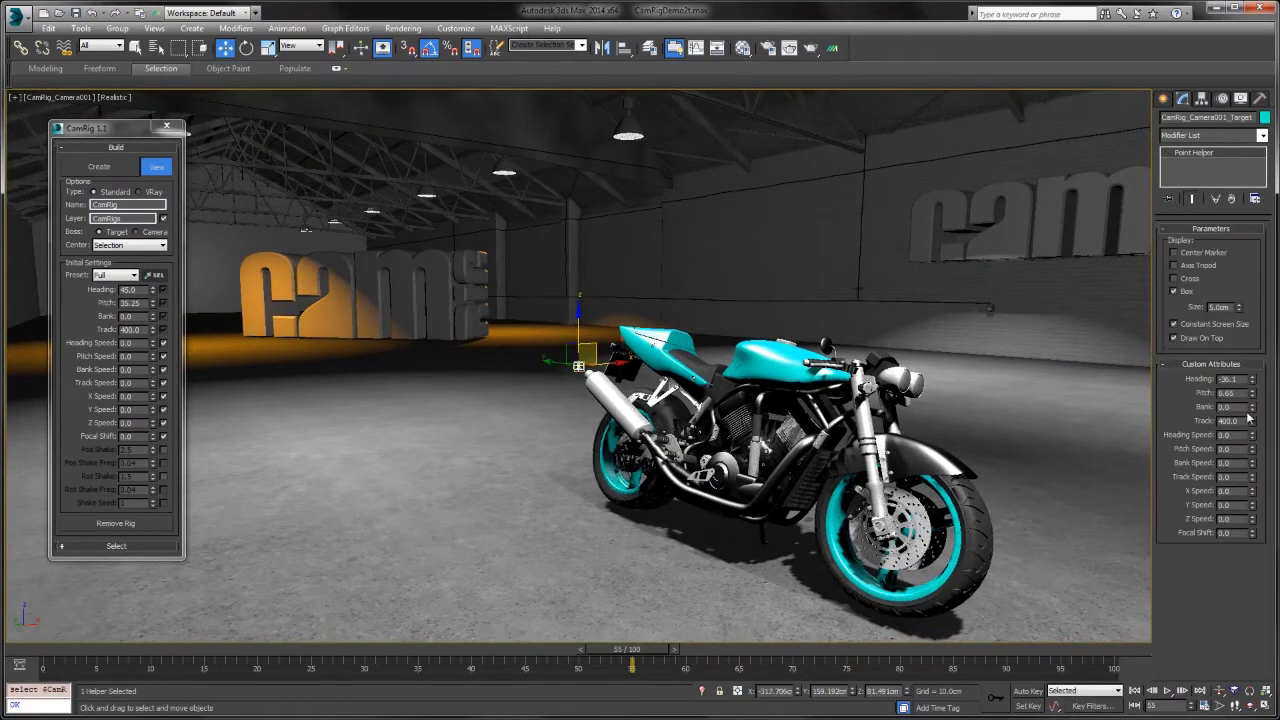
left_click_drag(1249, 422, 1249, 446)
left_click_drag(968, 330, 940, 552)
left_click_drag(852, 691, 836, 483)
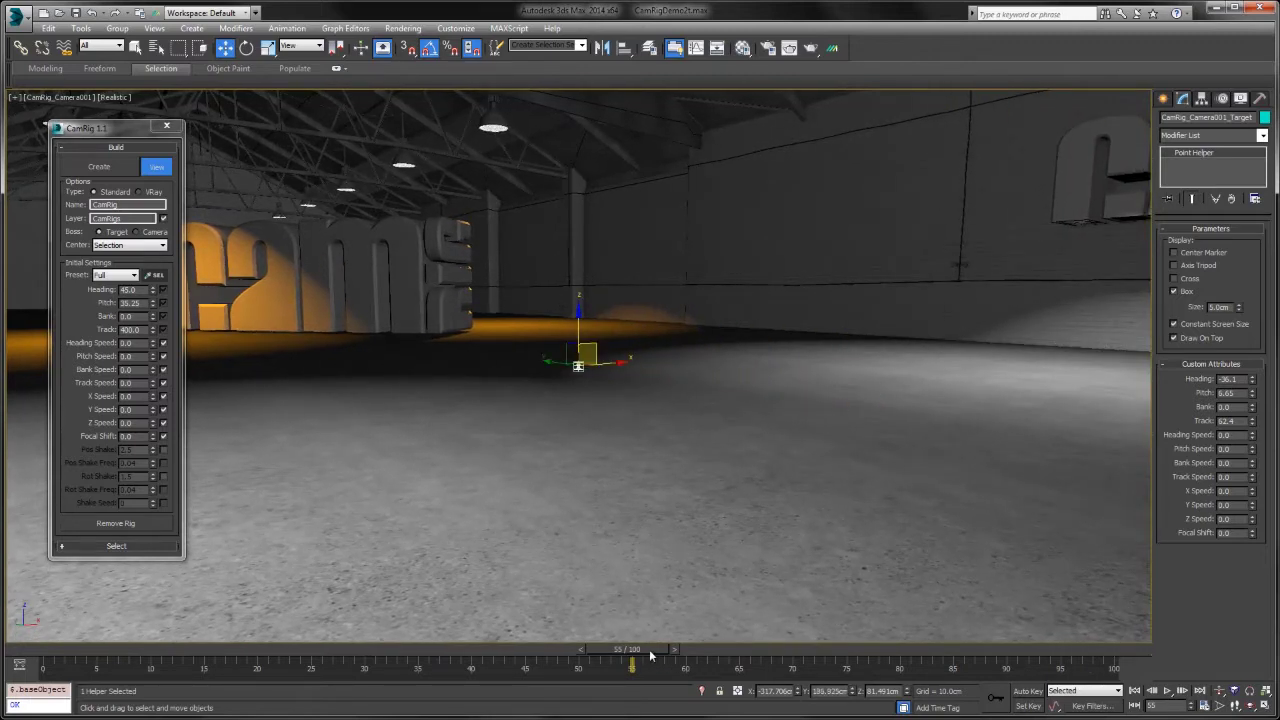
At frame 100, set the rig's Y Speed to -66.6 so the camera travels along the motorcycle, and preview the move
left_click_drag(646, 656, 1133, 649)
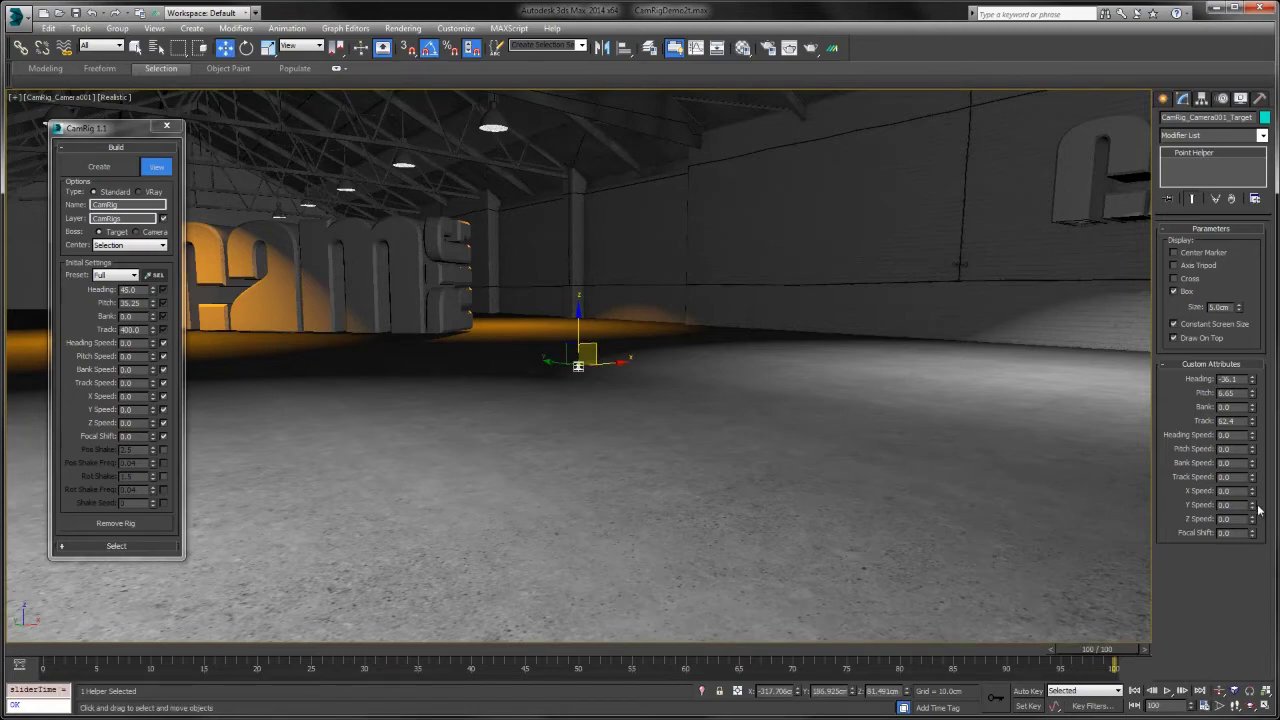
left_click_drag(1252, 505, 1252, 650)
left_click_drag(1252, 570, 1252, 630)
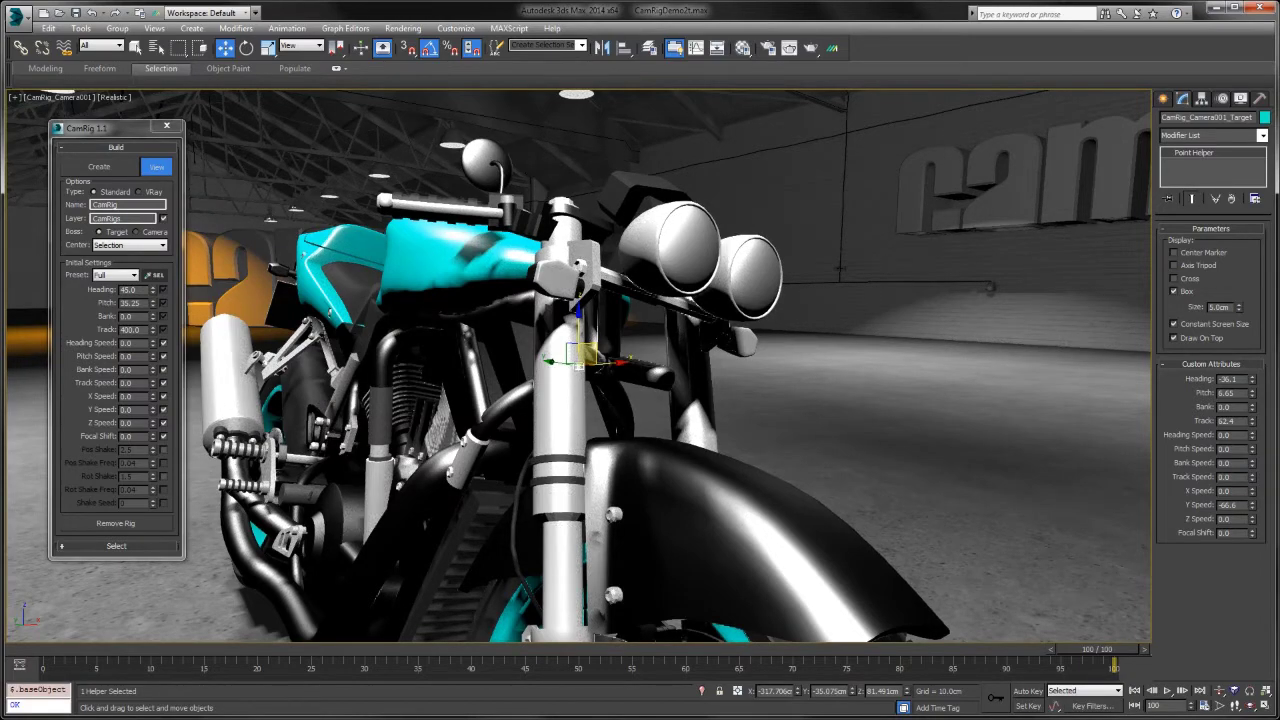
key("slash")
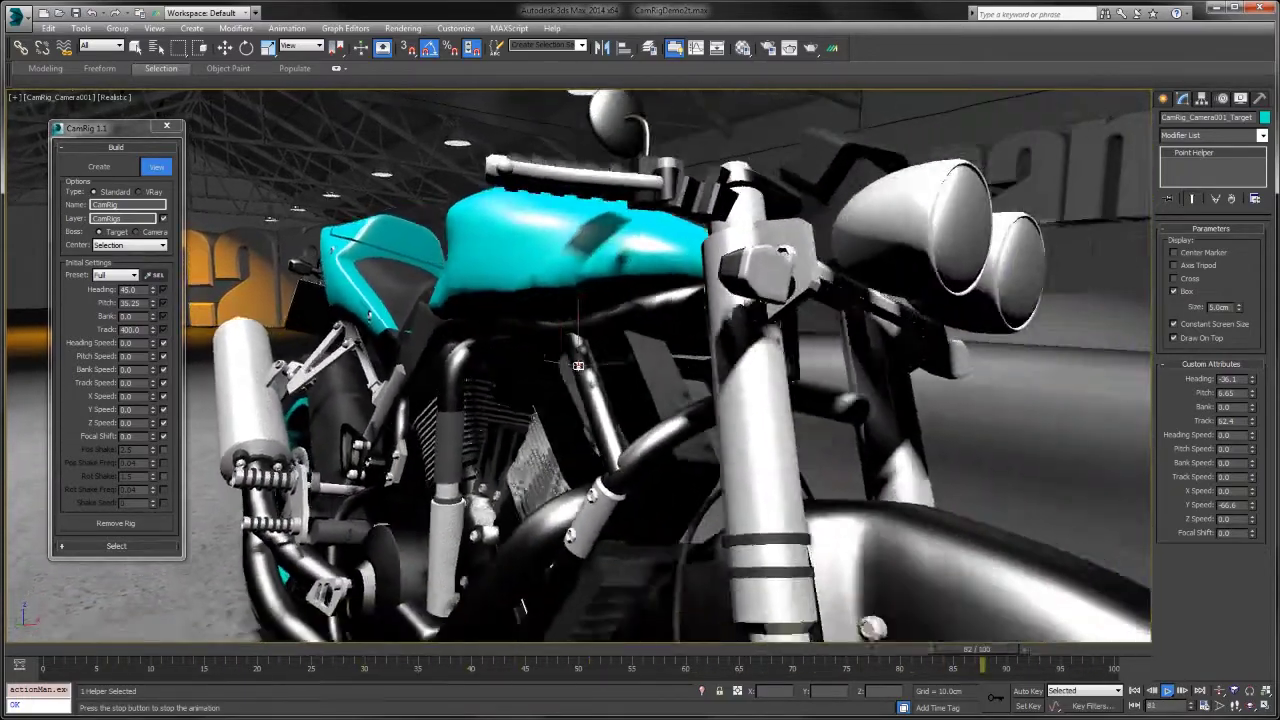
key("slash")
At frame 100, set Heading Speed -4.1, Pitch Speed 4.3, Bank Speed 2.3 and Z Speed -1.5, and preview the combined move
left_click_drag(1022, 657, 1112, 657)
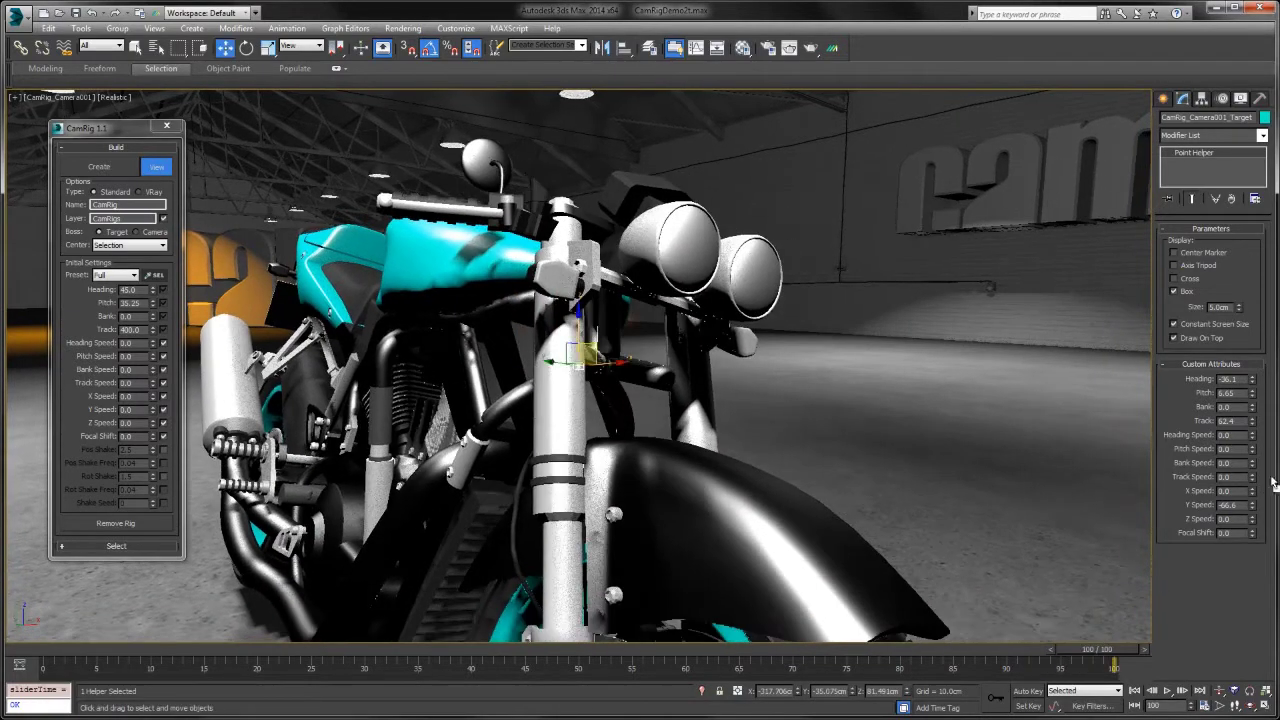
left_click_drag(1252, 436, 1248, 500)
left_click_drag(1256, 456, 1254, 421)
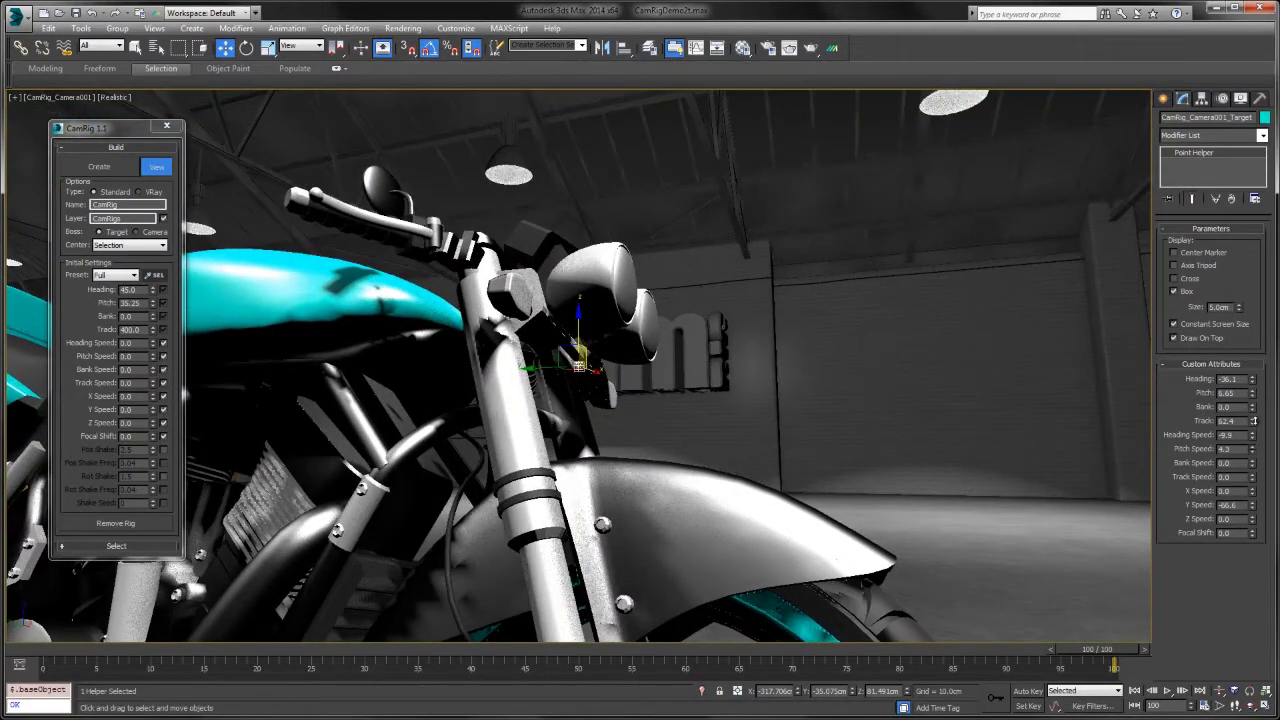
left_click_drag(1251, 524, 1248, 530)
left_click_drag(1254, 438, 1256, 401)
left_click_drag(1254, 466, 1251, 448)
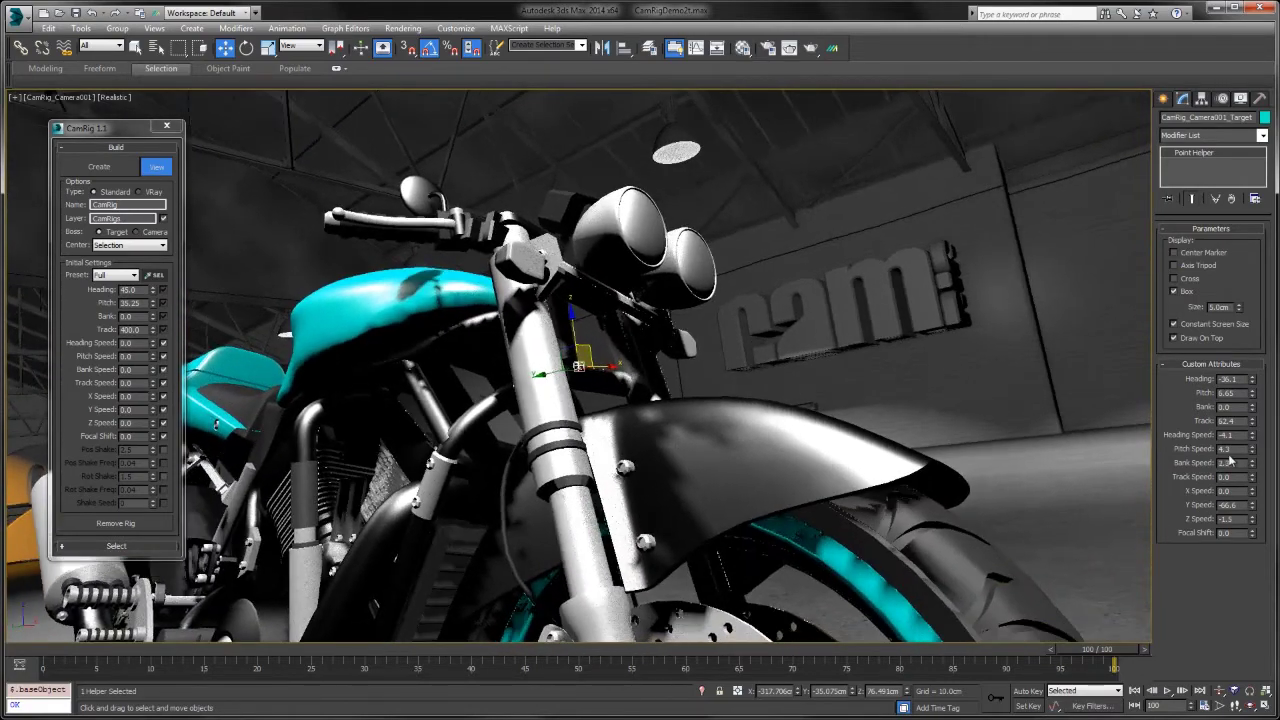
key("/")
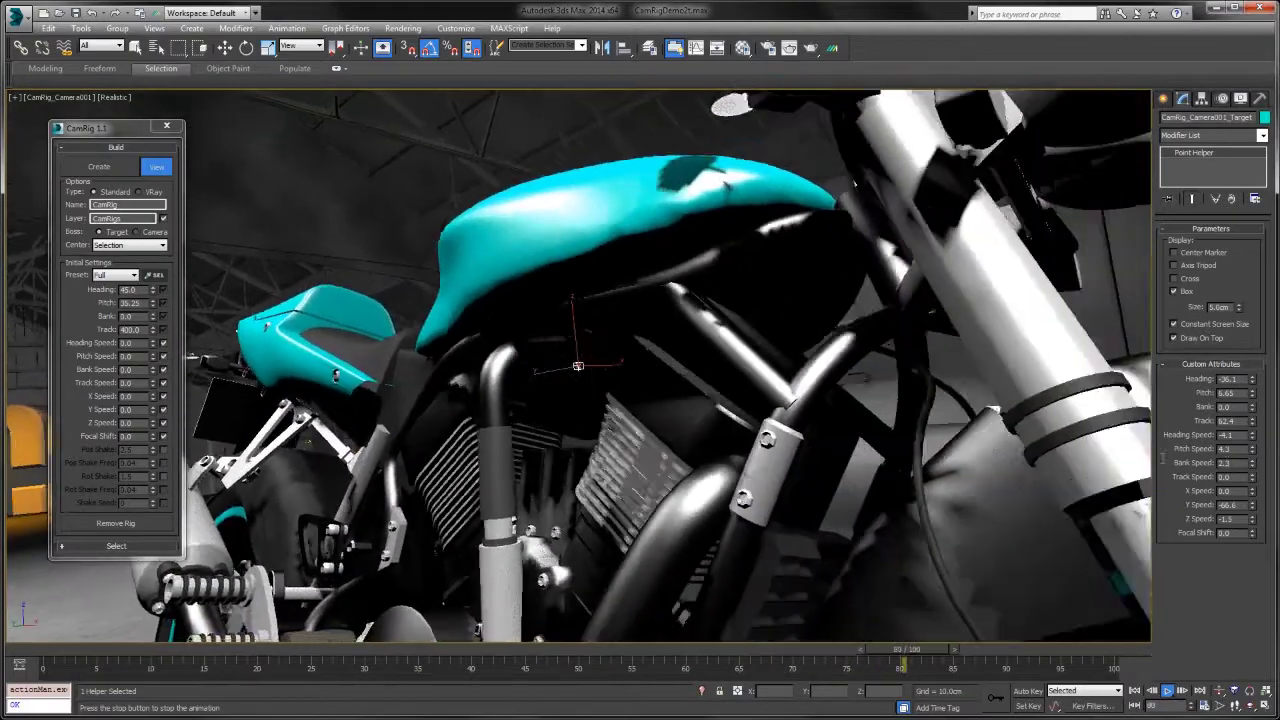
key("Escape")
Create a second camera rig and move its target toward the front wheel at Z about 44.2 cm
left_click(124, 168)
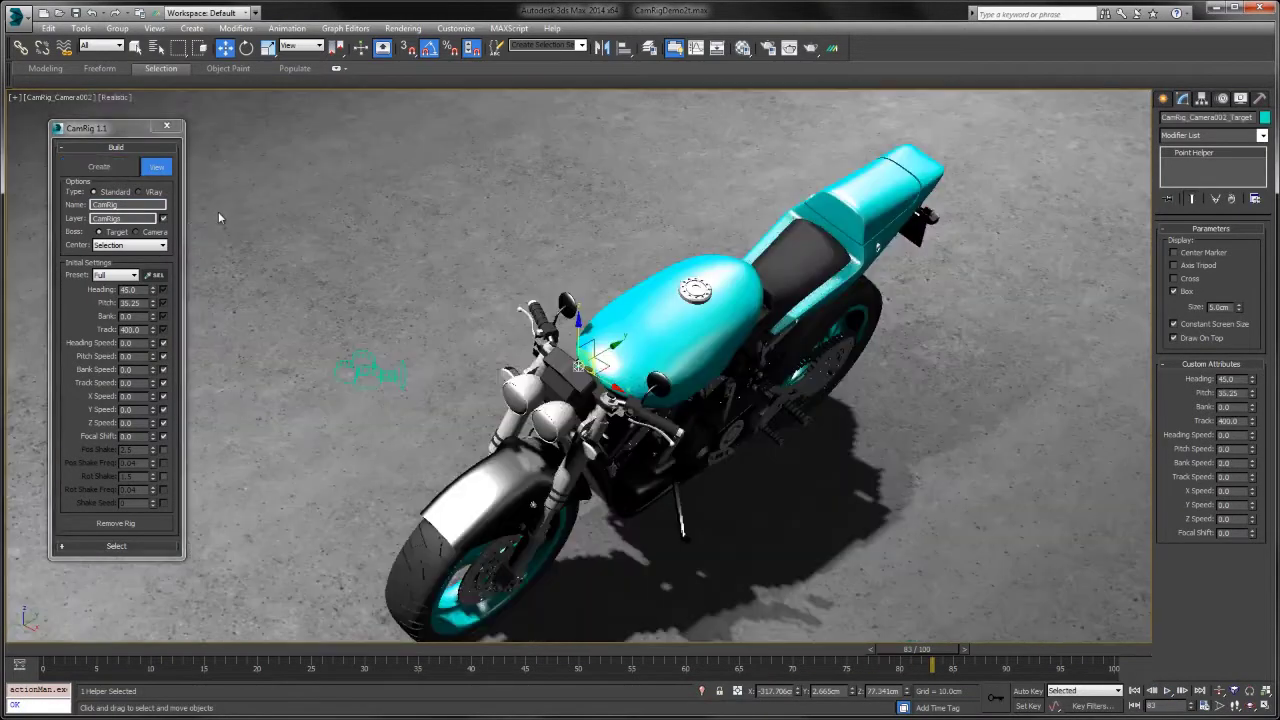
left_click_drag(578, 365, 505, 435)
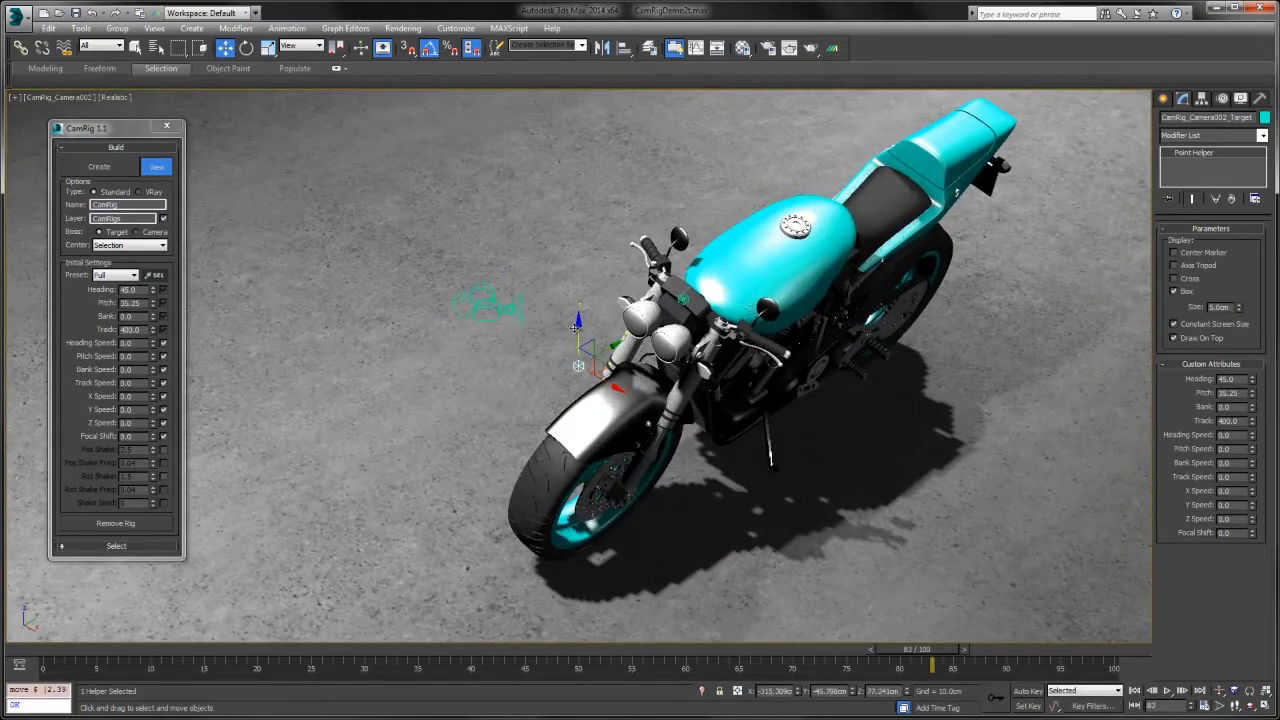
left_click_drag(568, 391, 566, 432)
In a perspective view, align the second target with the front wheel's hub at X about -327.4, Y about -41.0 and Z about 41.7 cm
key("p")
middle_click_drag(630, 415, 708, 380, "alt")
scroll(666, 443, "up", 4)
middle_click_drag(666, 443, 831, 444)
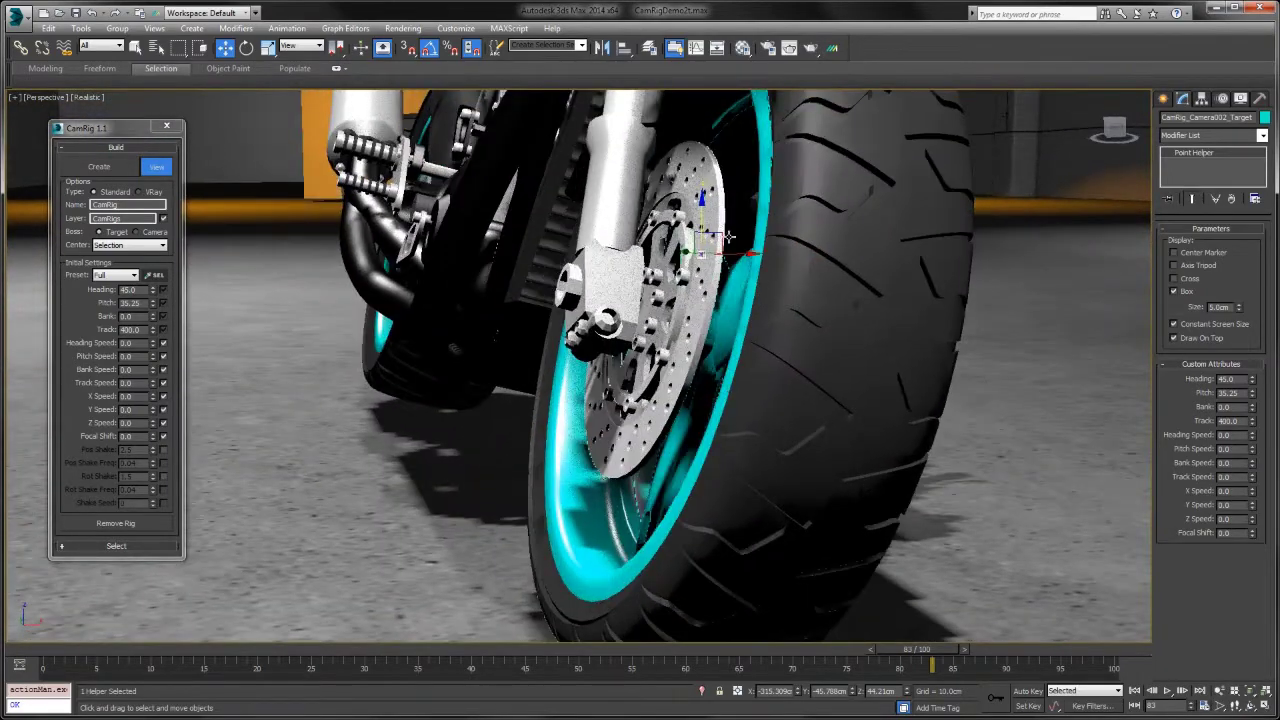
left_click_drag(722, 233, 593, 290)
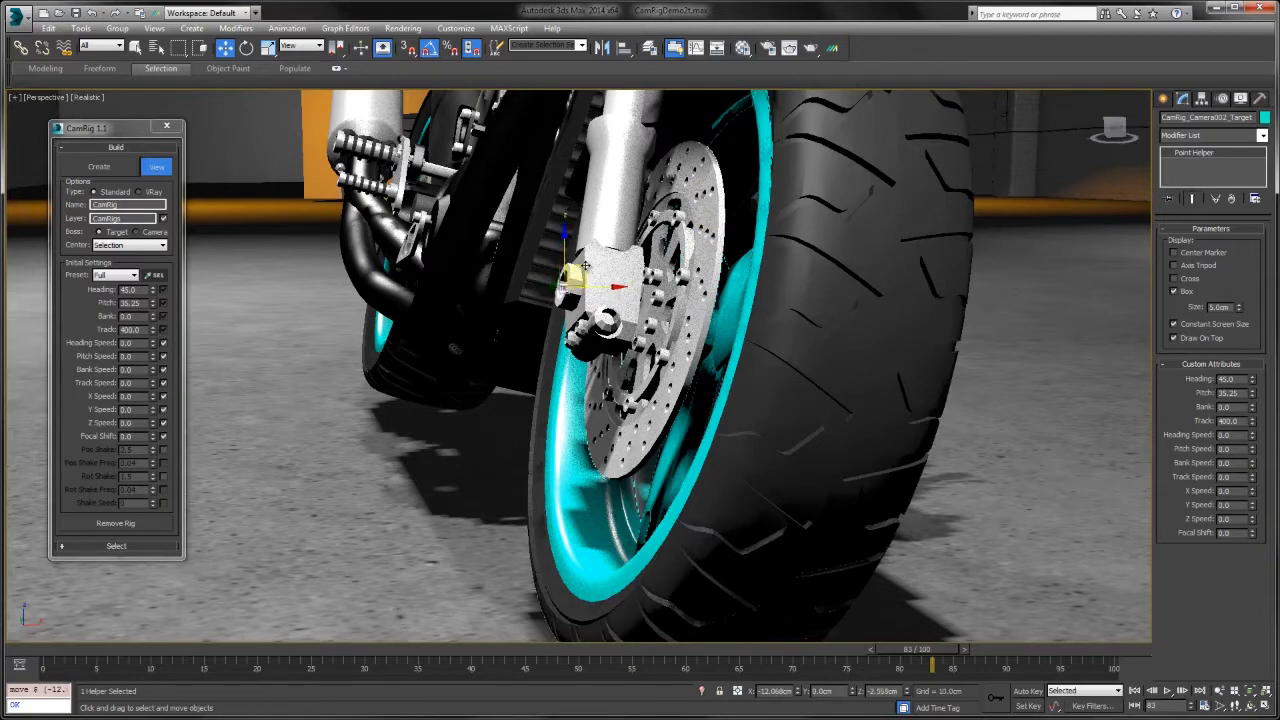
middle_click_drag(578, 269, 975, 441, "alt")
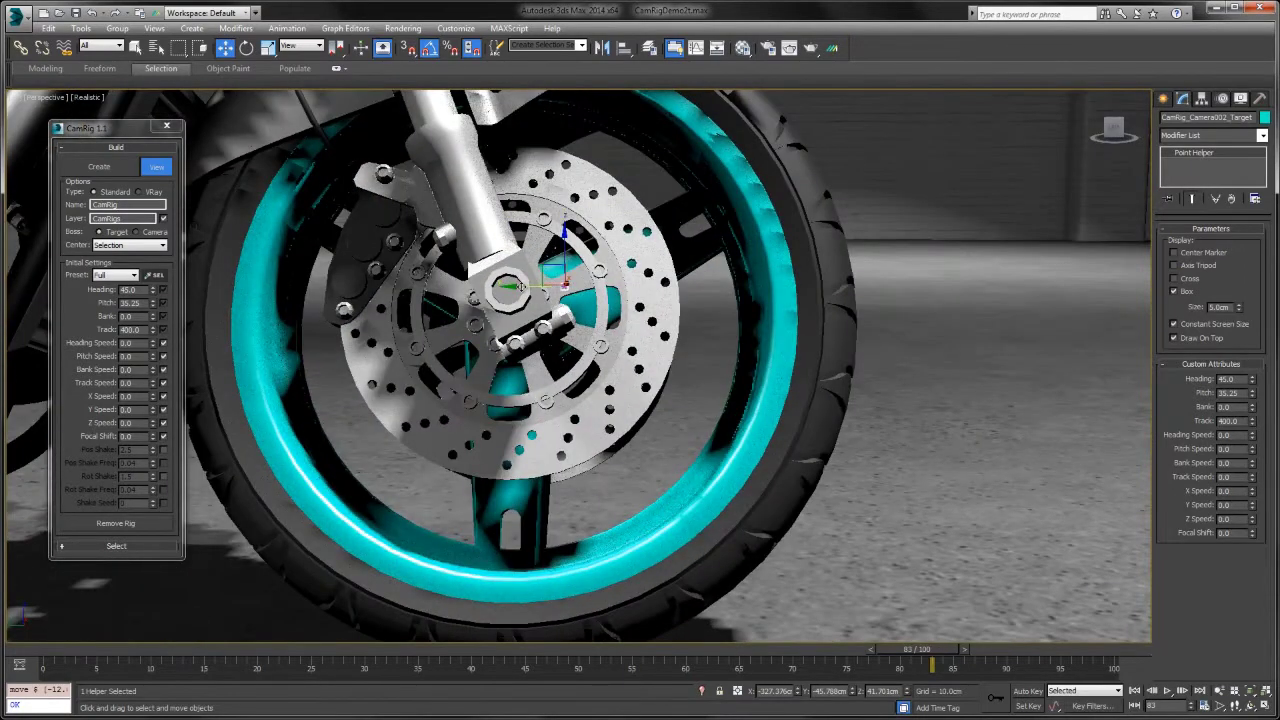
left_click_drag(497, 286, 527, 298)
Return to the second rig's camera view and set its heading to -89.4 for a side view of the wheel
key("c")
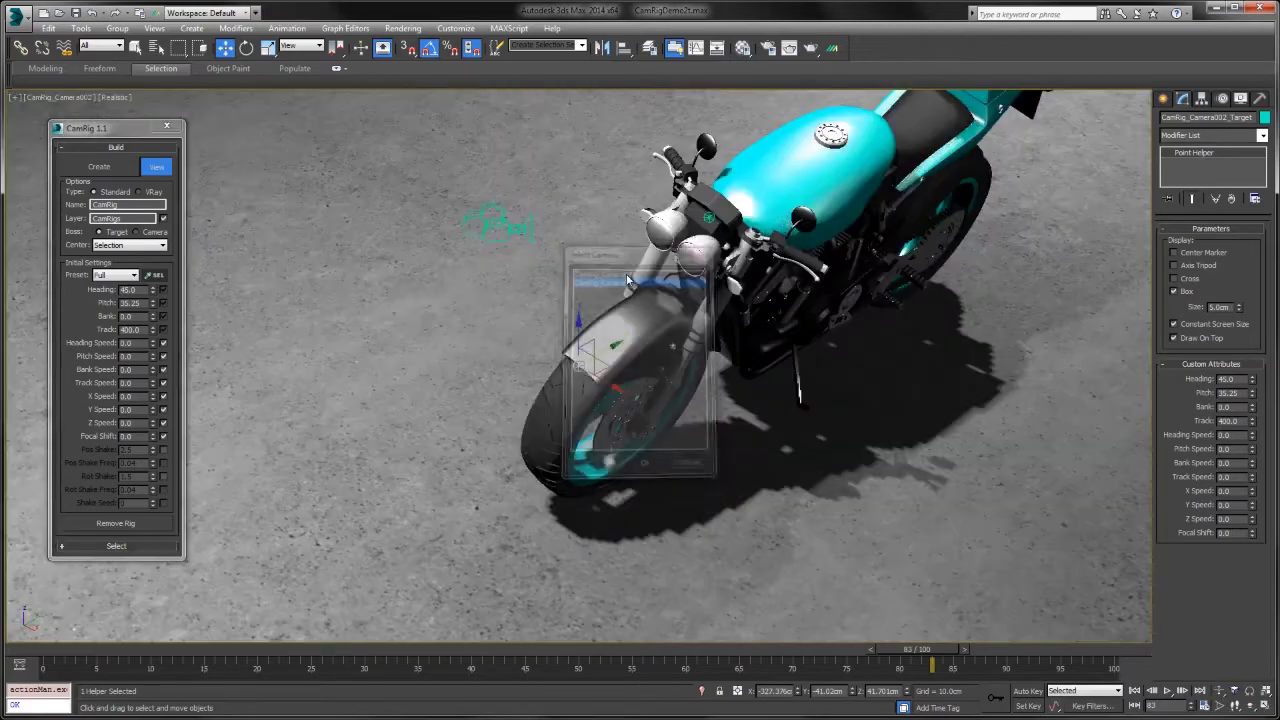
double_click(630, 279)
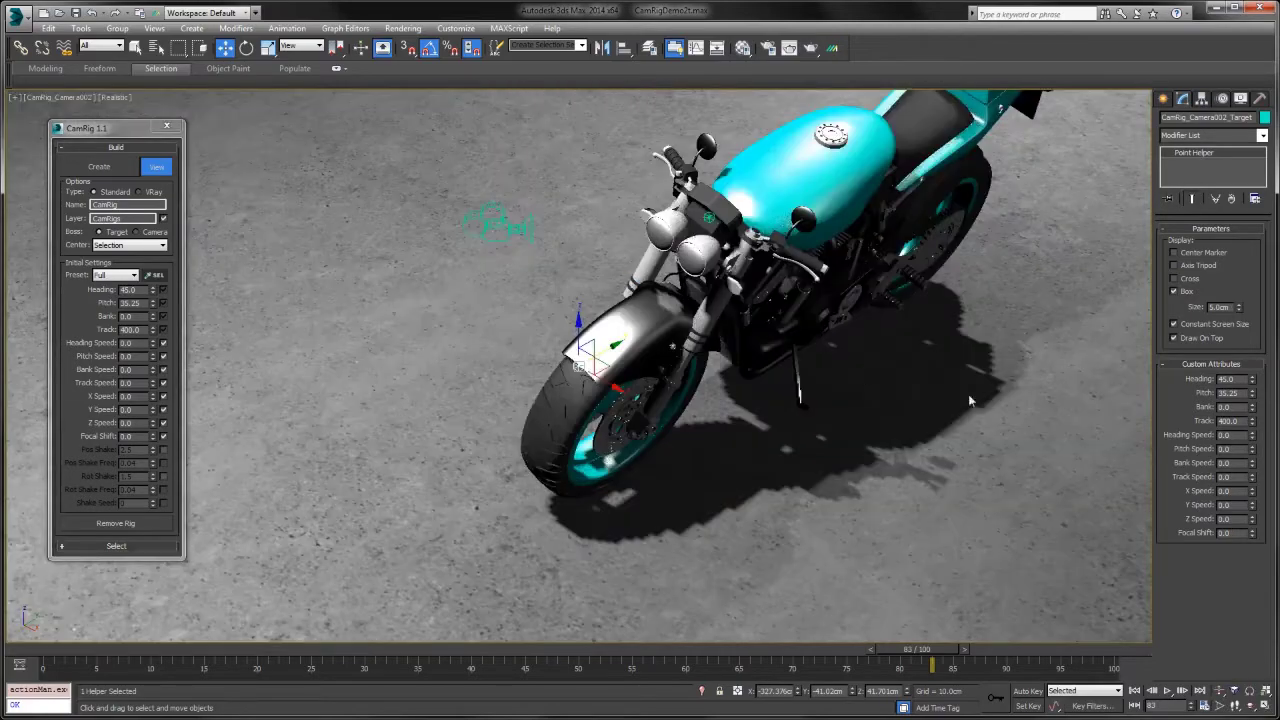
left_click_drag(1256, 381, 1048, 313)
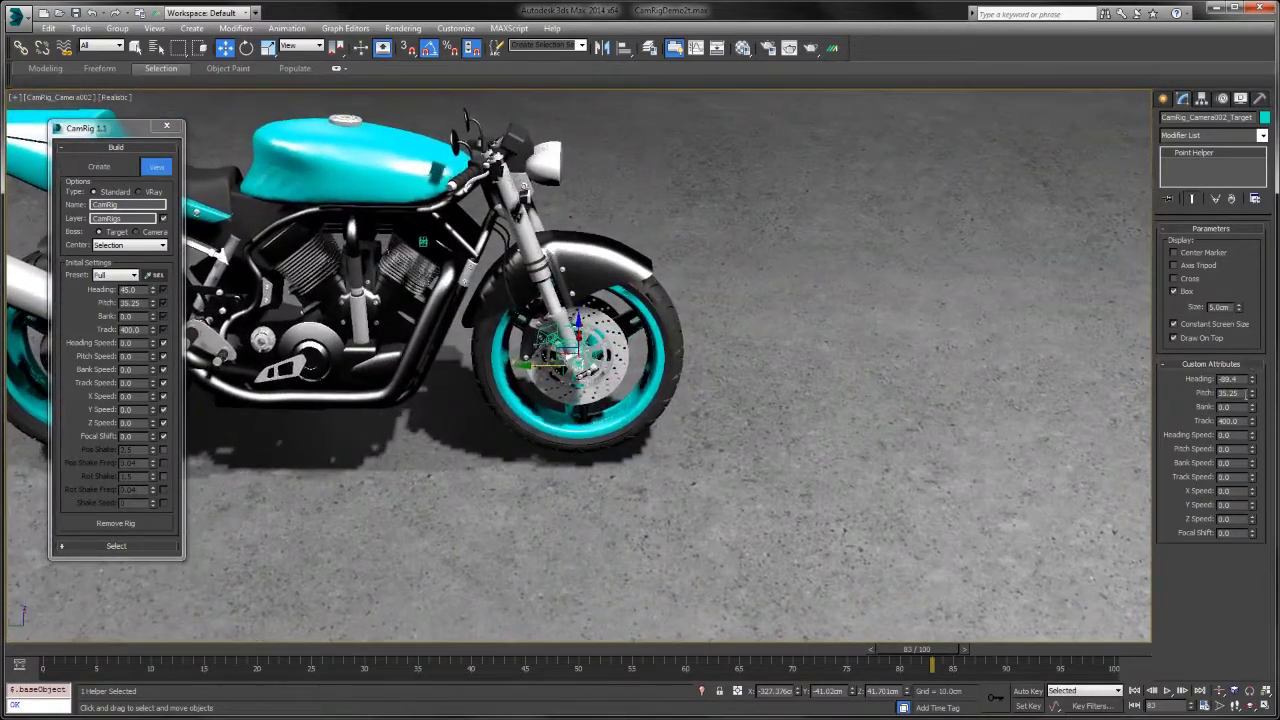
Frame a tilted close-up of the front wheel hub with Pitch 18.85, Bank -18.4 and Track 21.9
left_click_drag(1255, 398, 1252, 520)
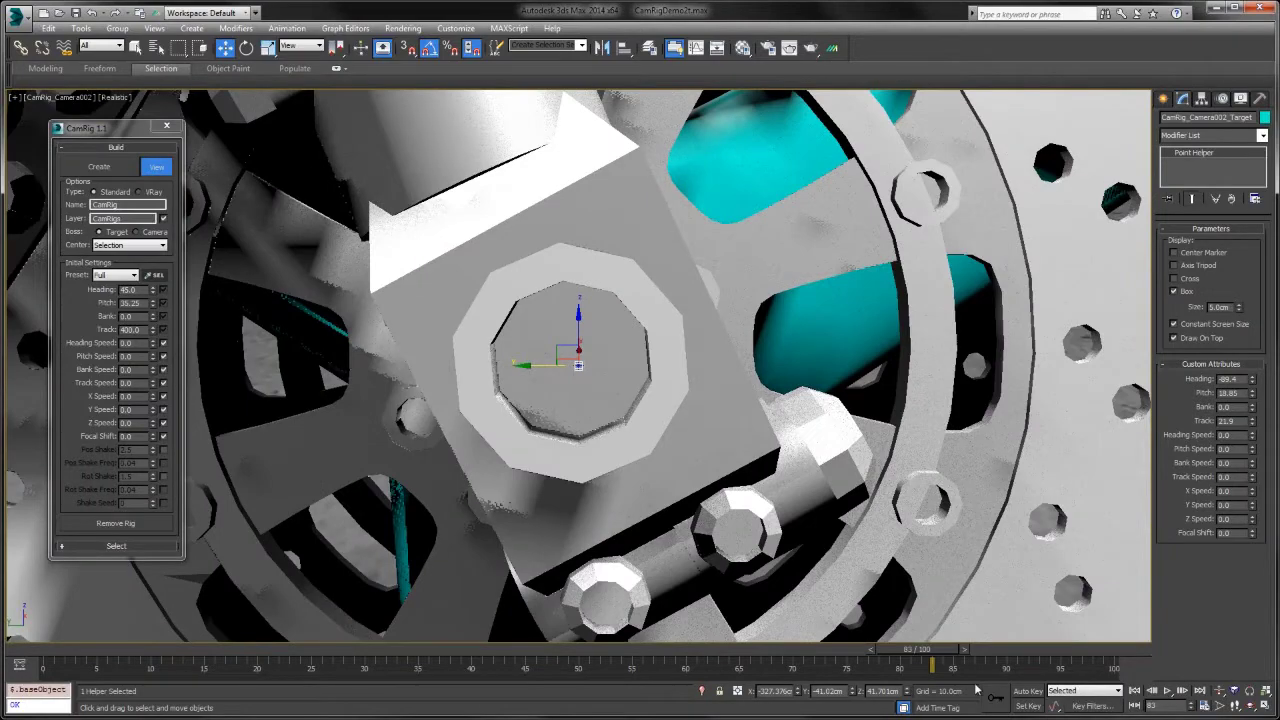
left_click_drag(1255, 413, 1239, 521)
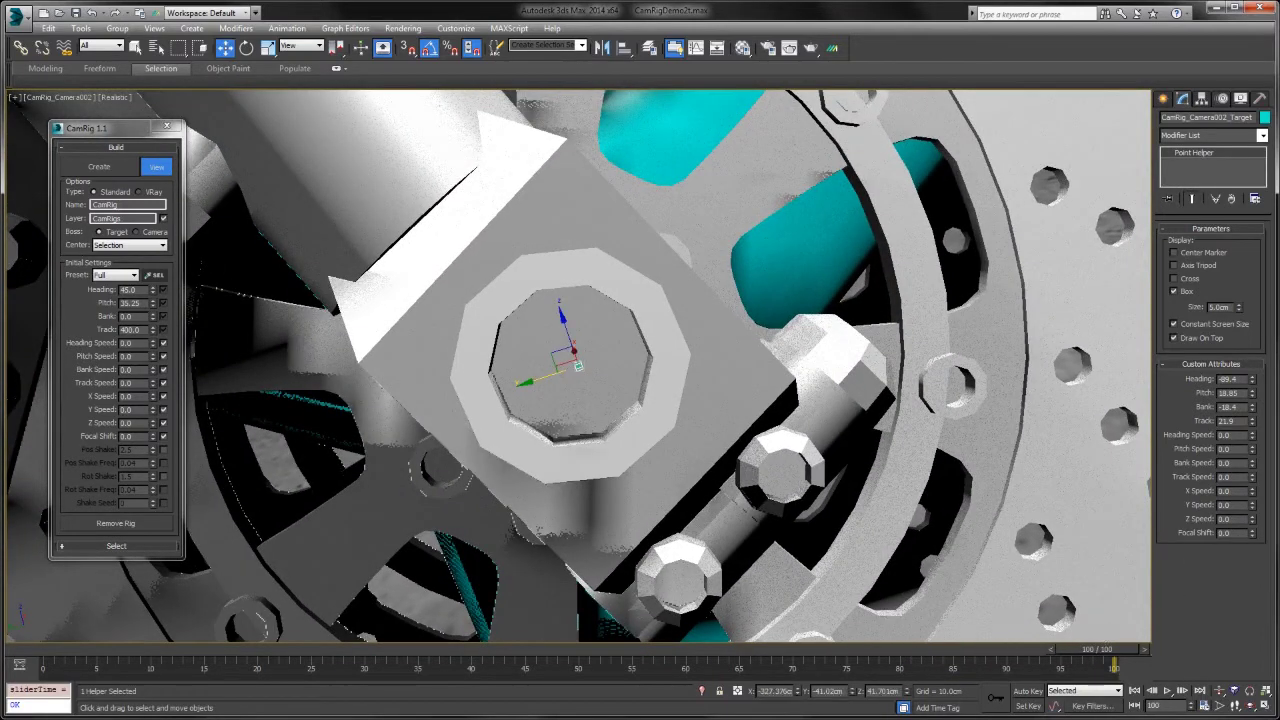
At frame 100, set the second rig's Bank Speed to -10.1 and Track Speed to 45.3, and preview the pull-back
left_click_drag(1256, 481, 1219, 170)
left_click_drag(1254, 470, 1249, 533)
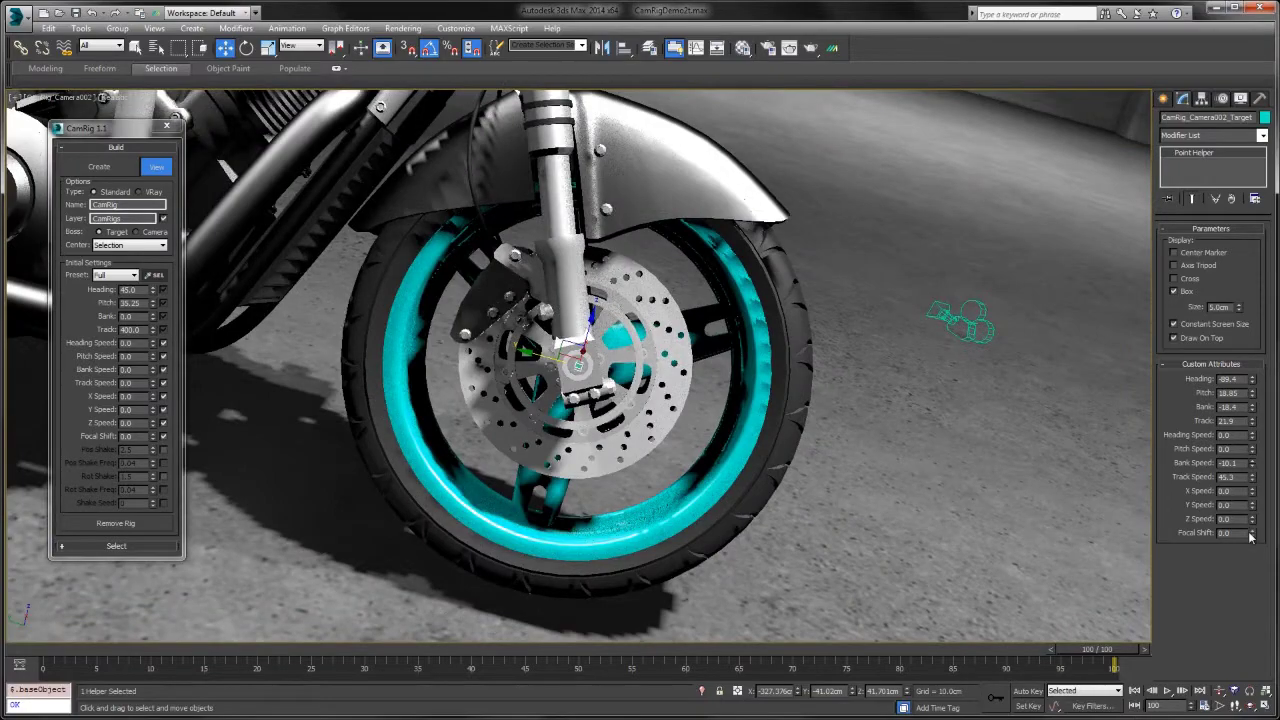
key("/")
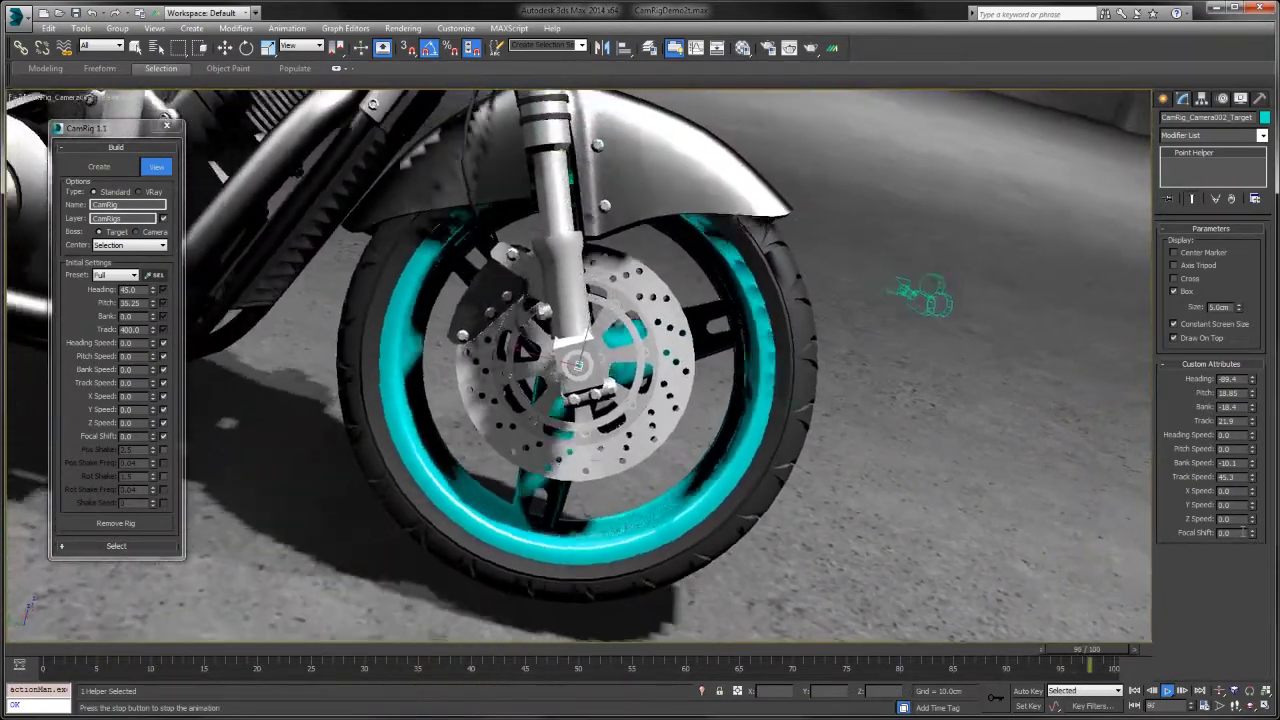
key("/")
key("w")
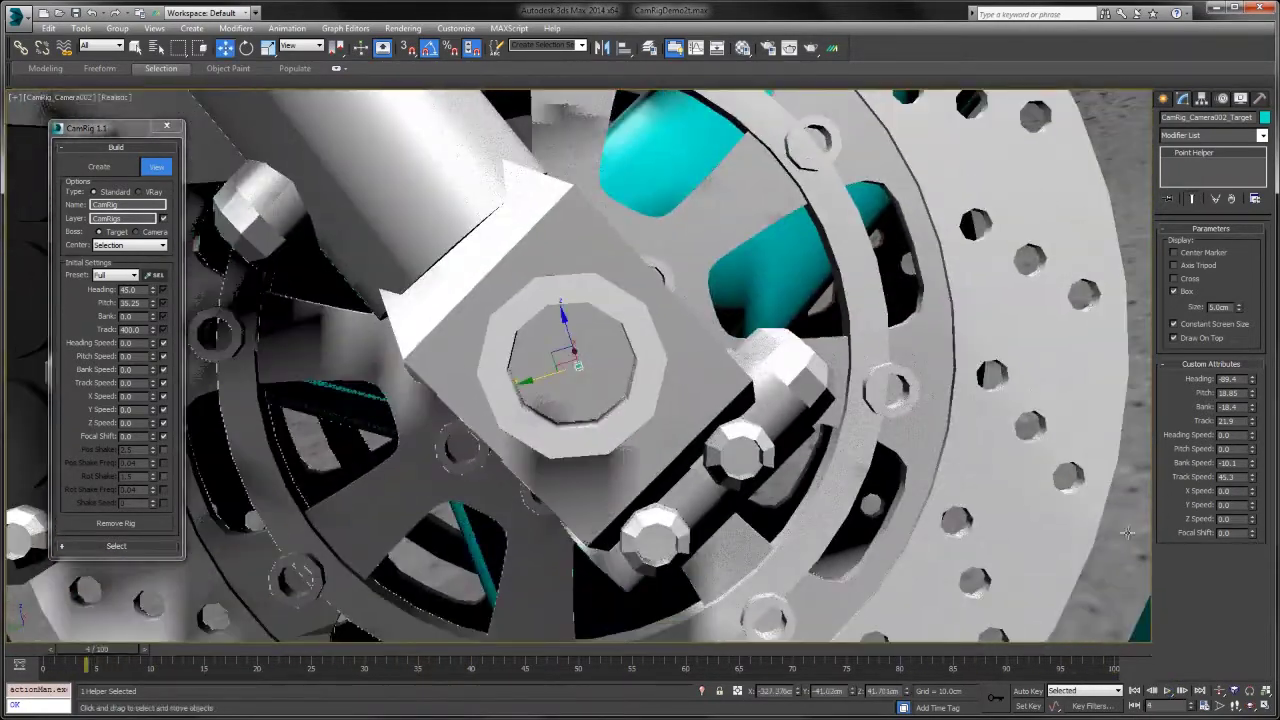
Create a third camera rig with Heading 177.0 and move its target to about X -261.5, Y 117.6, Z 70.8 cm beside the rear wheel
left_click(113, 174)
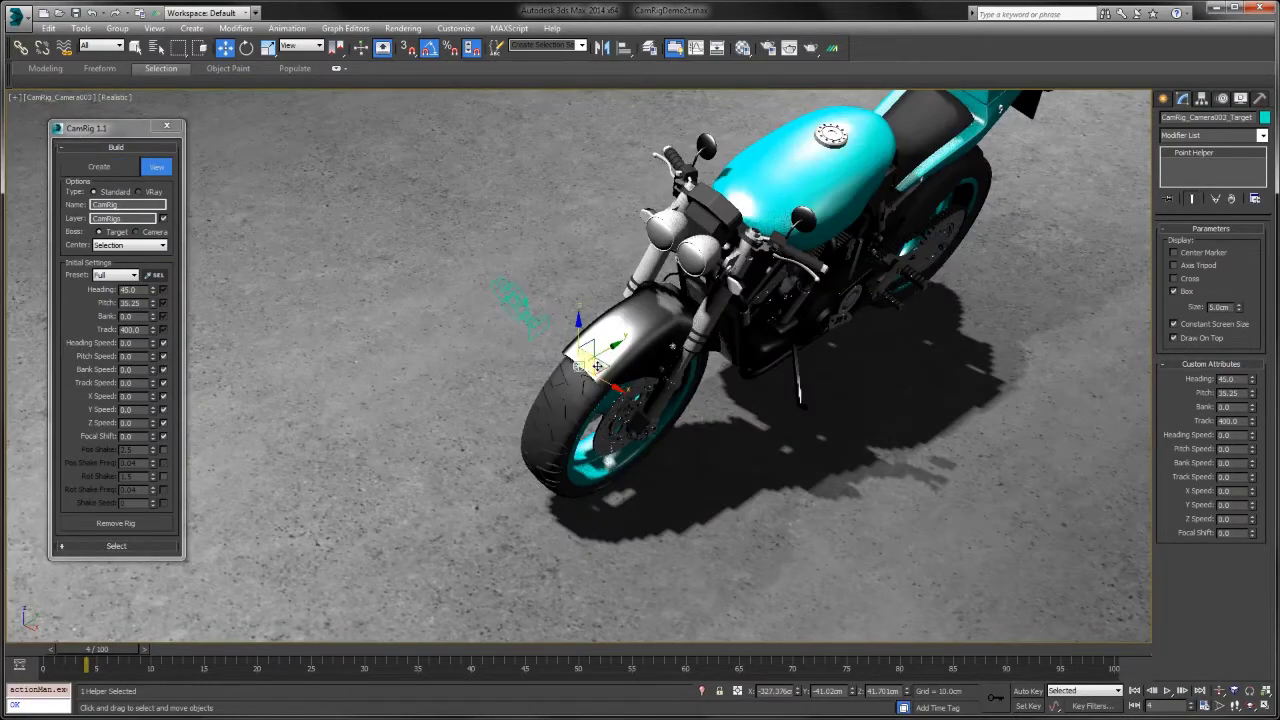
left_click_drag(606, 364, 1193, 164)
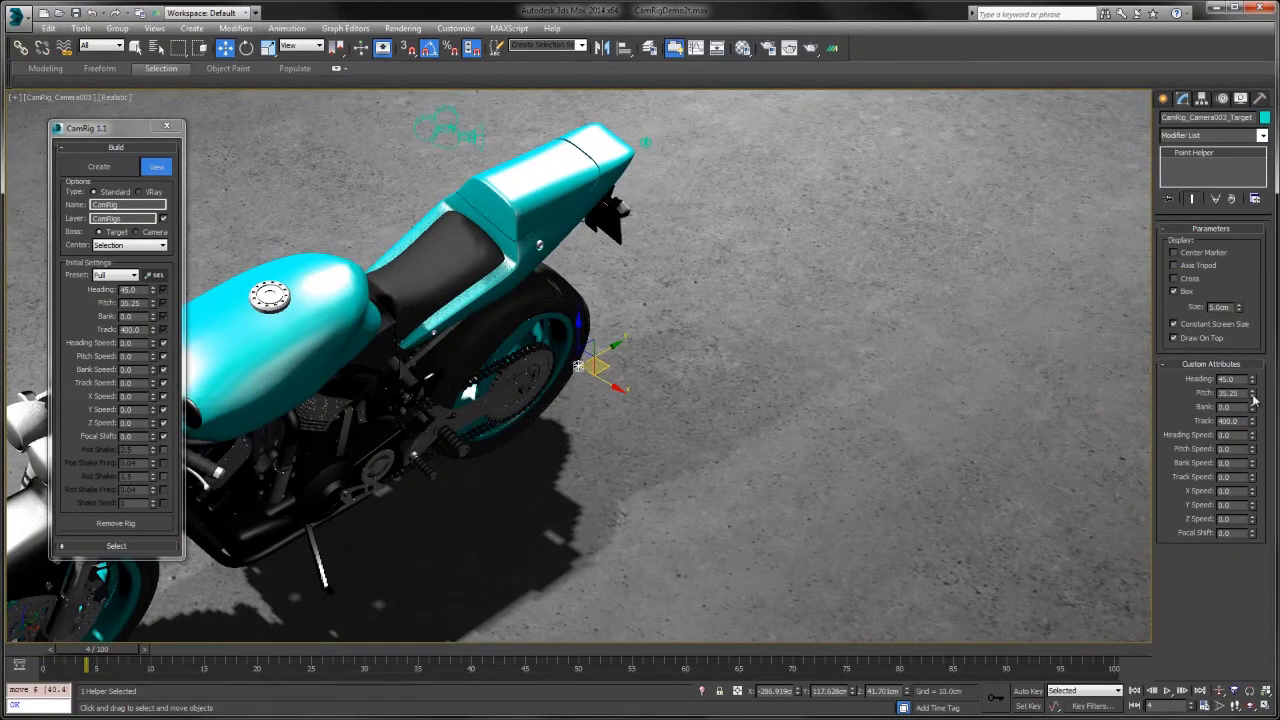
left_click_drag(1252, 380, 1167, 558)
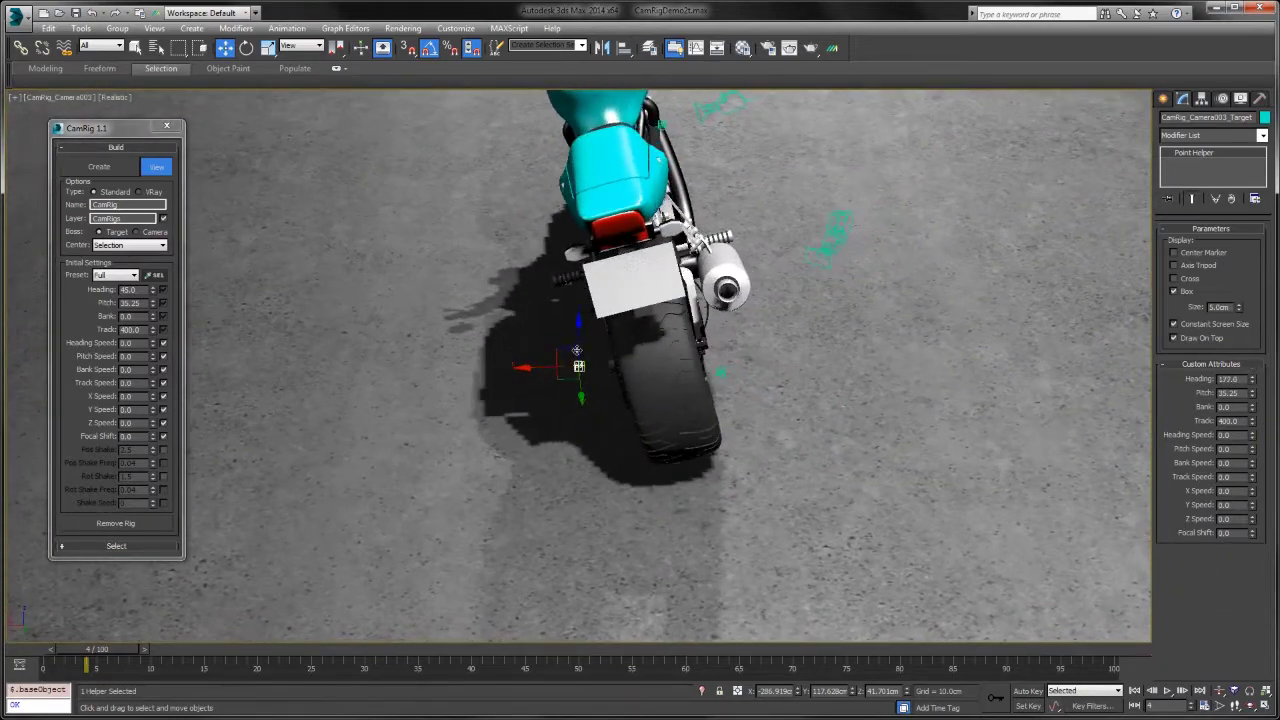
left_click_drag(568, 350, 484, 273)
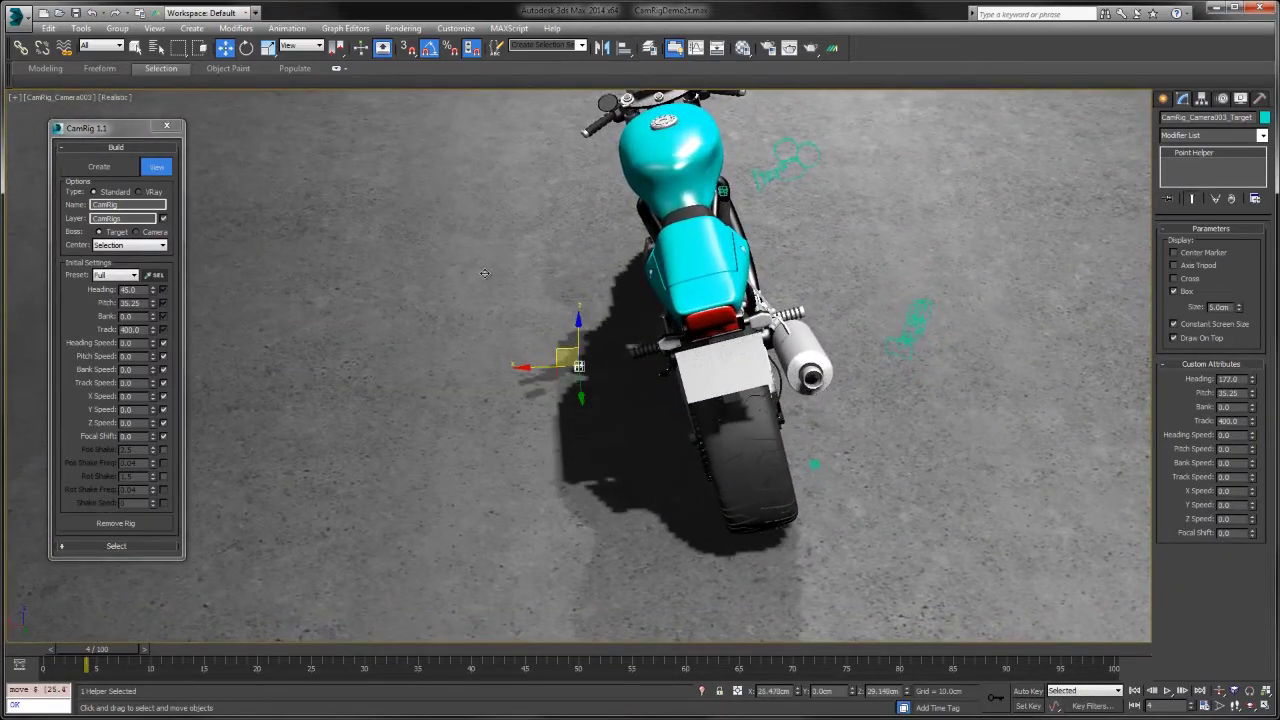
At frame 100, set the third rig's X Speed to -31.5 and preview the sideways move
left_click(1097, 652)
left_click_drag(1253, 497, 1222, 700)
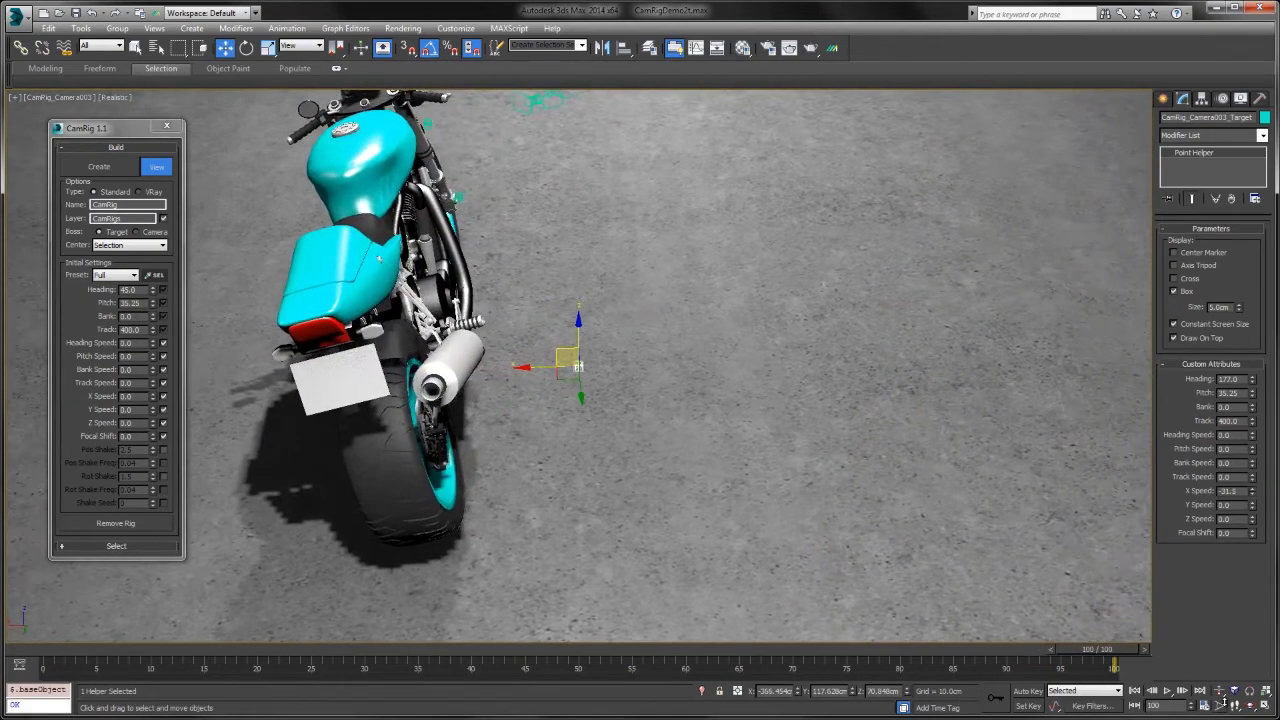
key("slash")
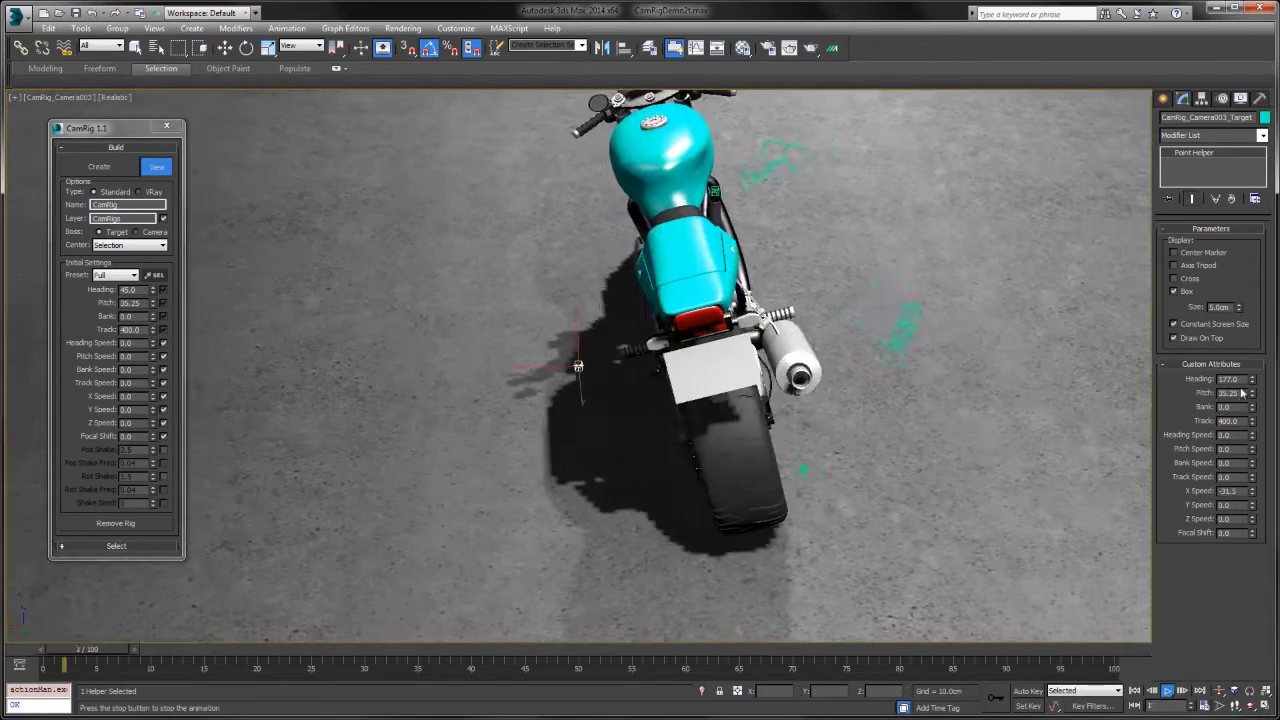
Set the third rig's Heading to 162.7, Pitch to 5.55 and Heading Speed to 10.8, and preview the low rear shot
left_click_drag(1253, 397, 1247, 532)
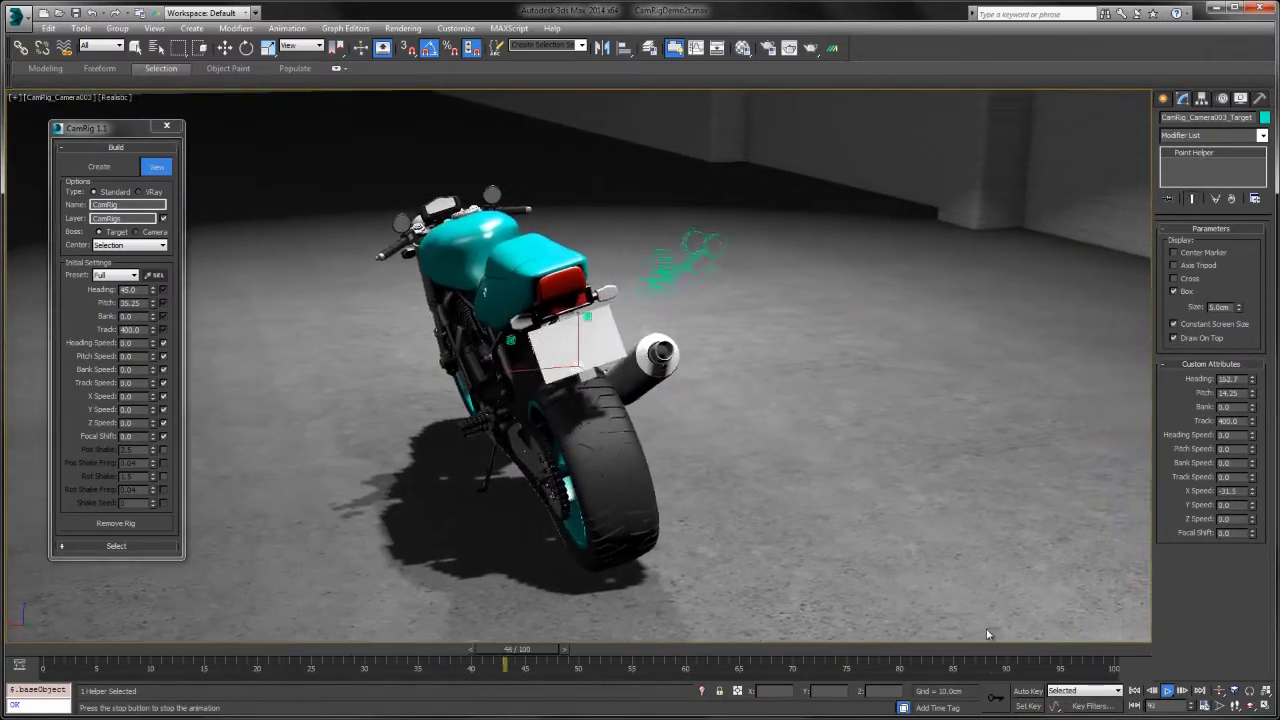
left_click_drag(952, 649, 1125, 649)
mouse_move(1252, 437)
left_mouse_down()
mouse_move(1247, 366)
mouse_move(1256, 451)
left_mouse_up()
key("/")
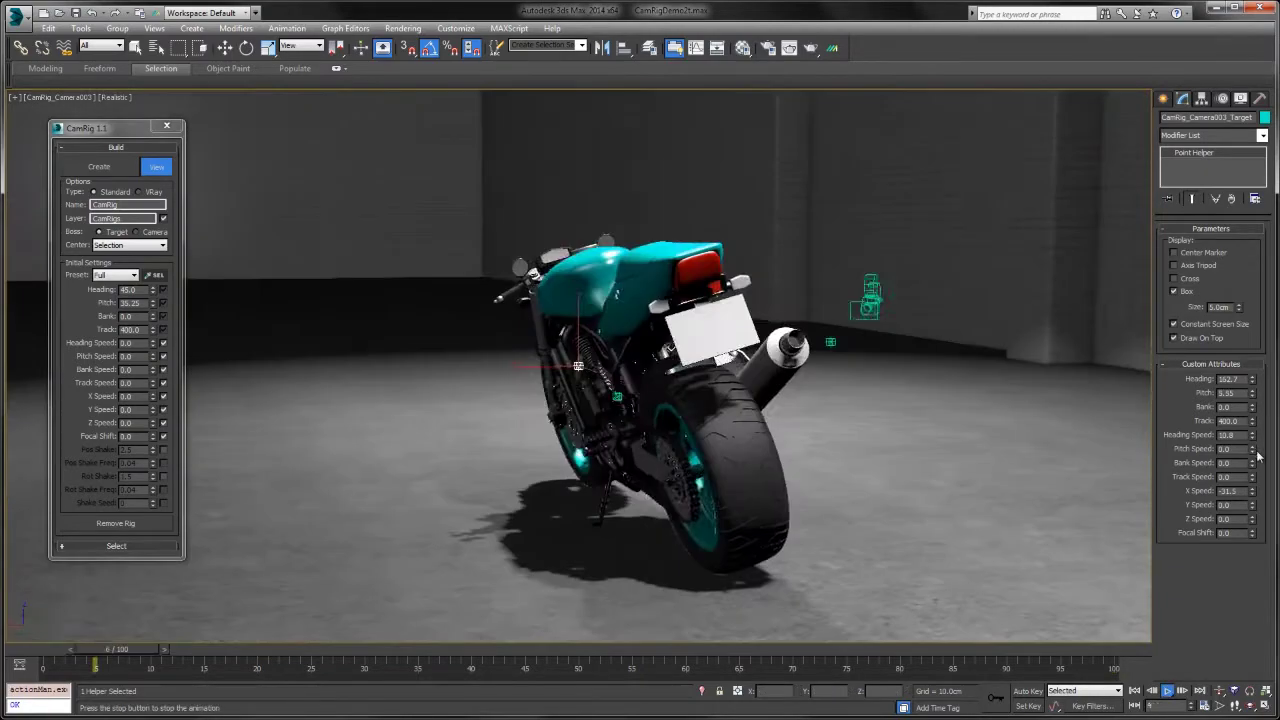
At frame 0, set the third rig's Bank to 13.1 and lower its target to Z about 61.8 cm
key("/")
left_click_drag(446, 649, 30, 656)
left_click_drag(1252, 407, 1250, 328)
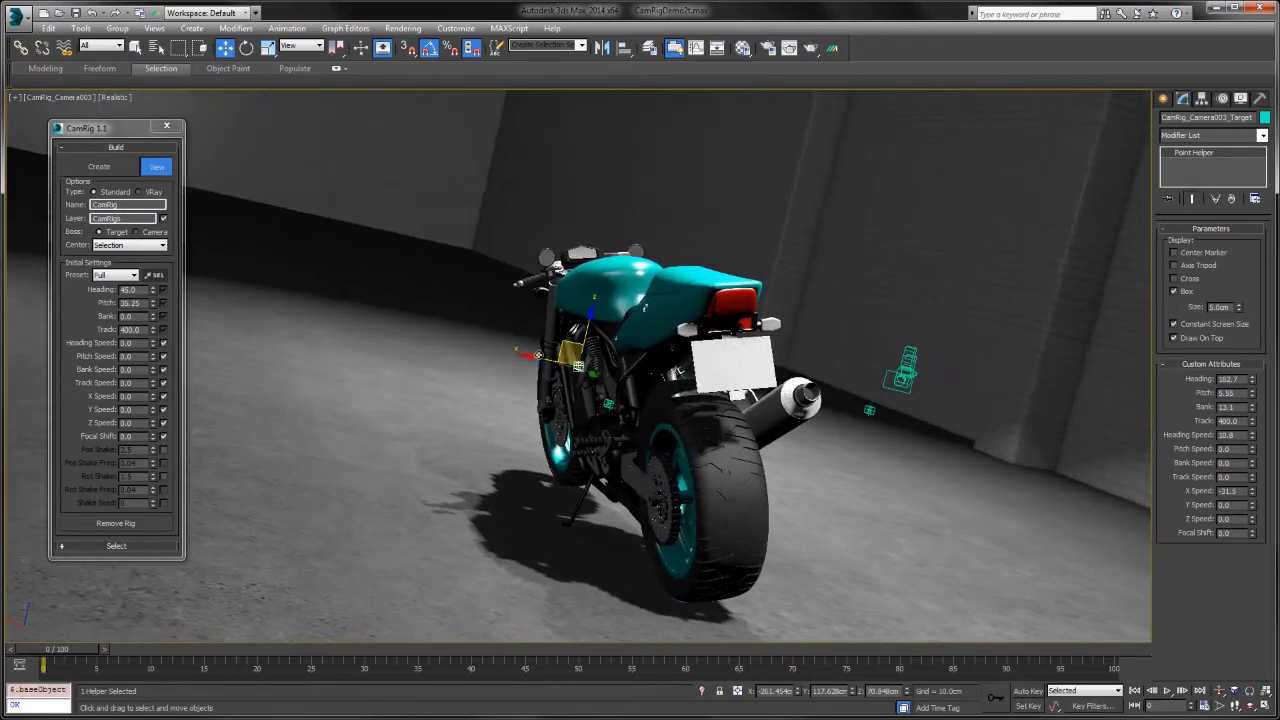
left_click_drag(574, 341, 567, 370)
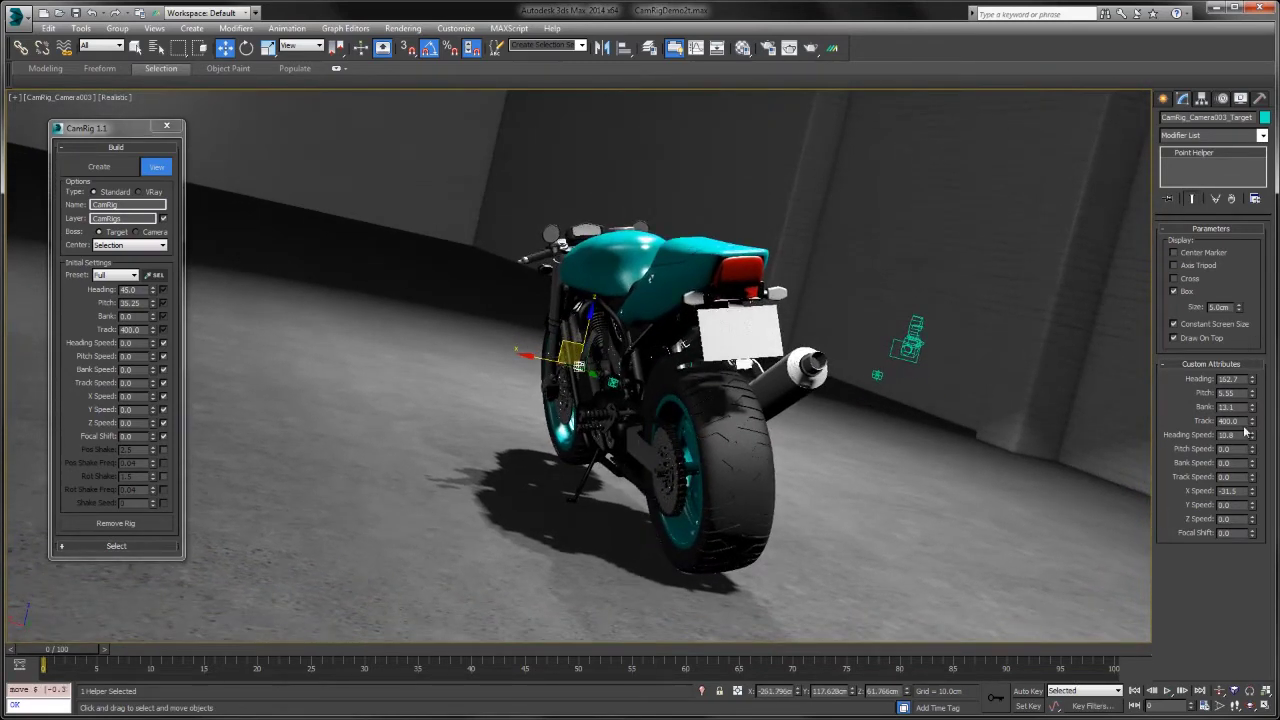
At frame 100, set the third rig's Bank Speed to 8.3 and preview the combined animation
left_click_drag(1103, 655, 1138, 655)
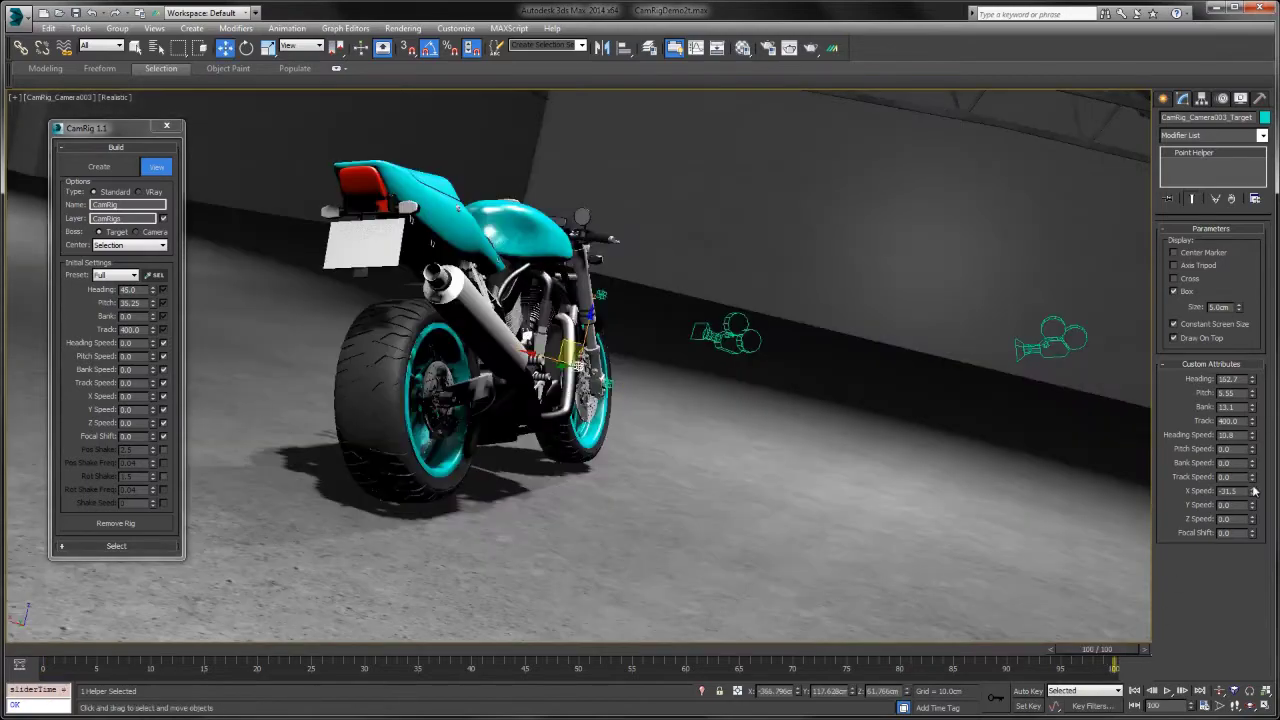
left_click_drag(1252, 465, 1254, 409)
key("slash")
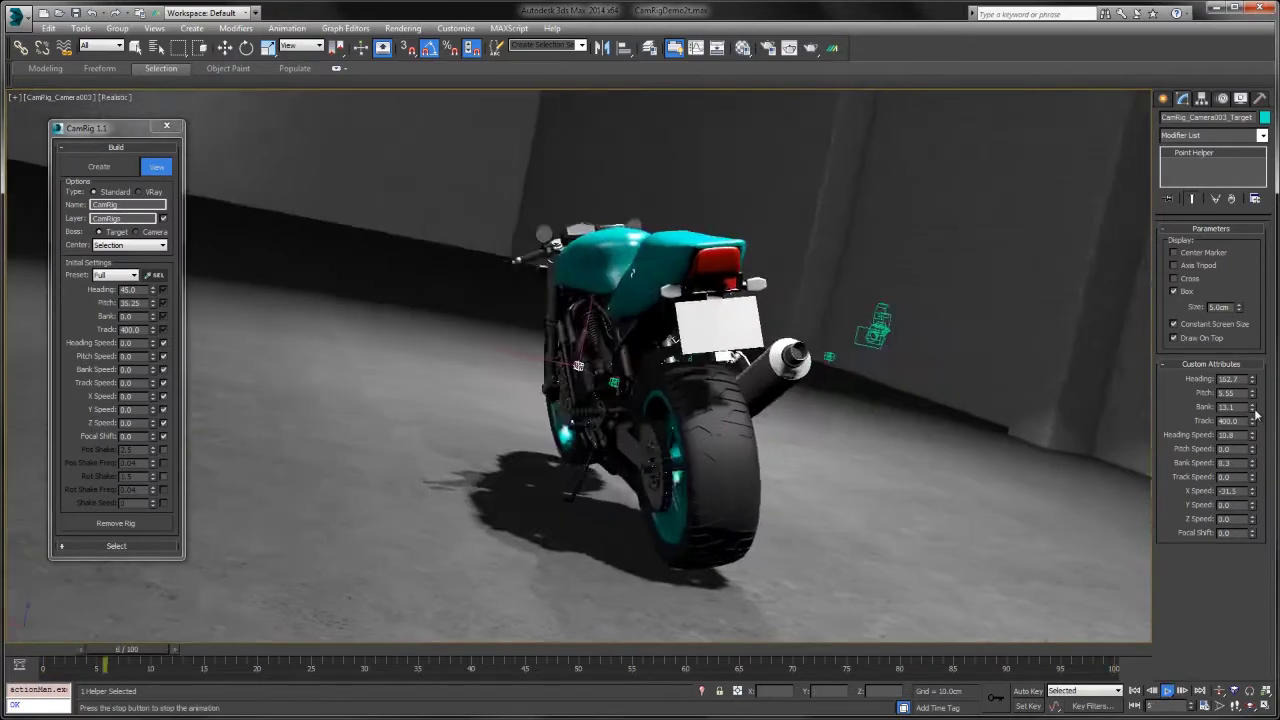
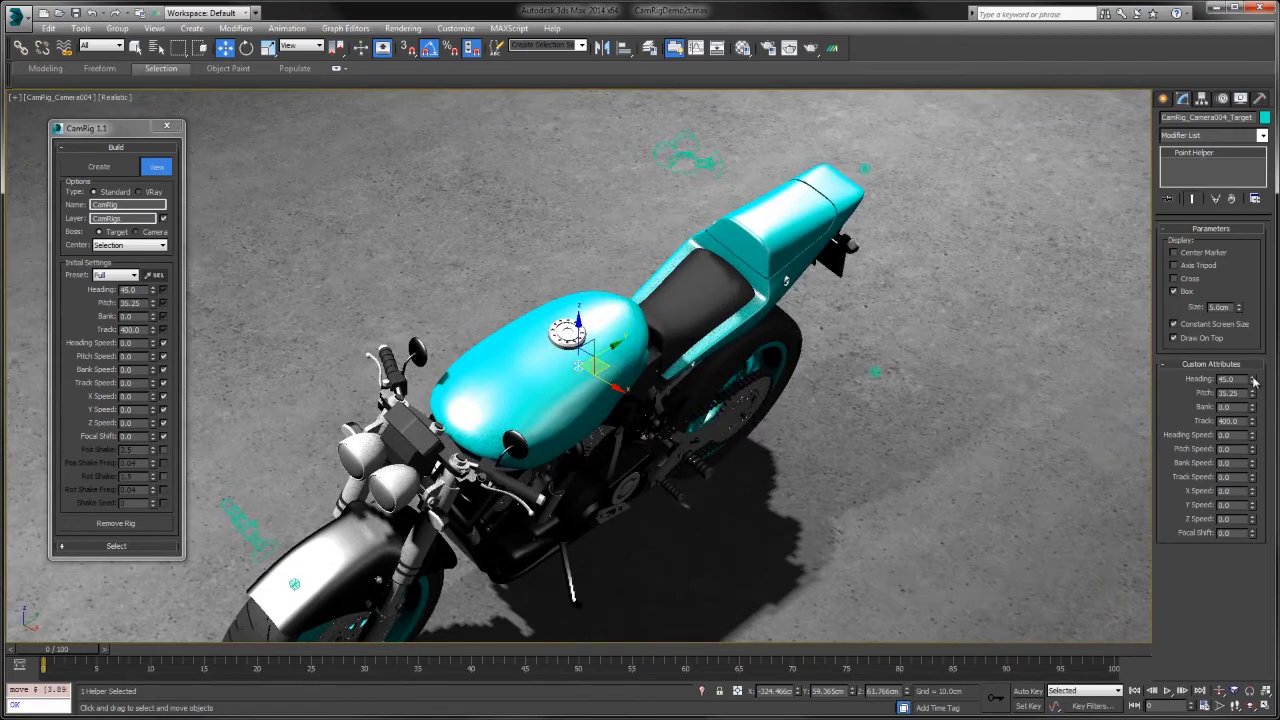
Frame the fourth rig on the engine with Heading -79.1, Pitch 3.95, Track 128.2 and the target at Y about 27.6, Z about 58.3 cm
left_click_drag(1254, 381, 1068, 112)
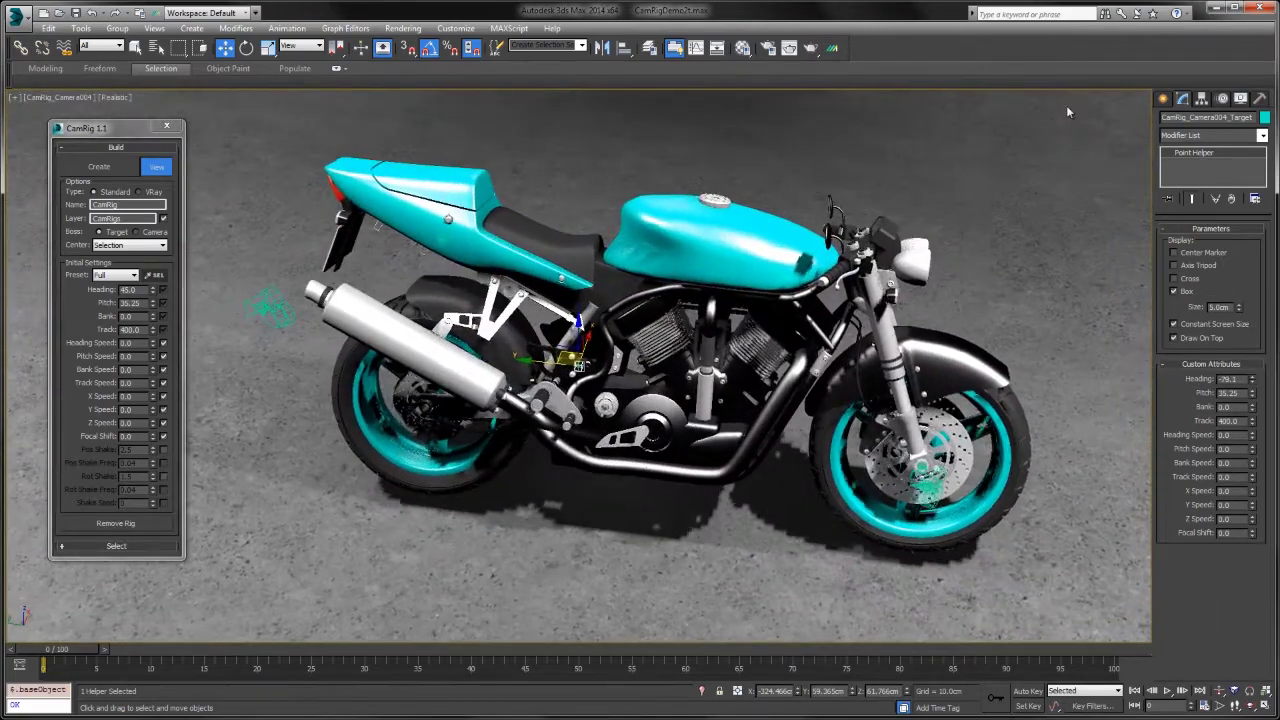
left_click_drag(1254, 396, 1254, 427)
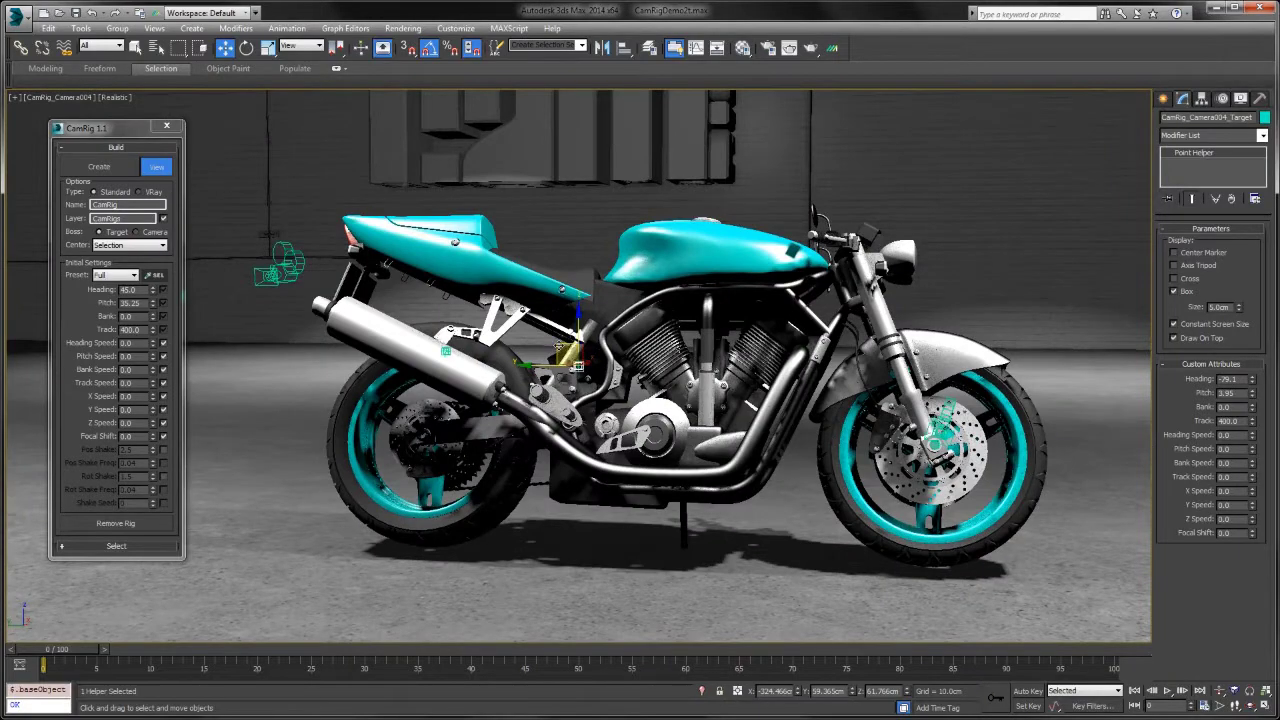
left_click_drag(560, 348, 665, 359)
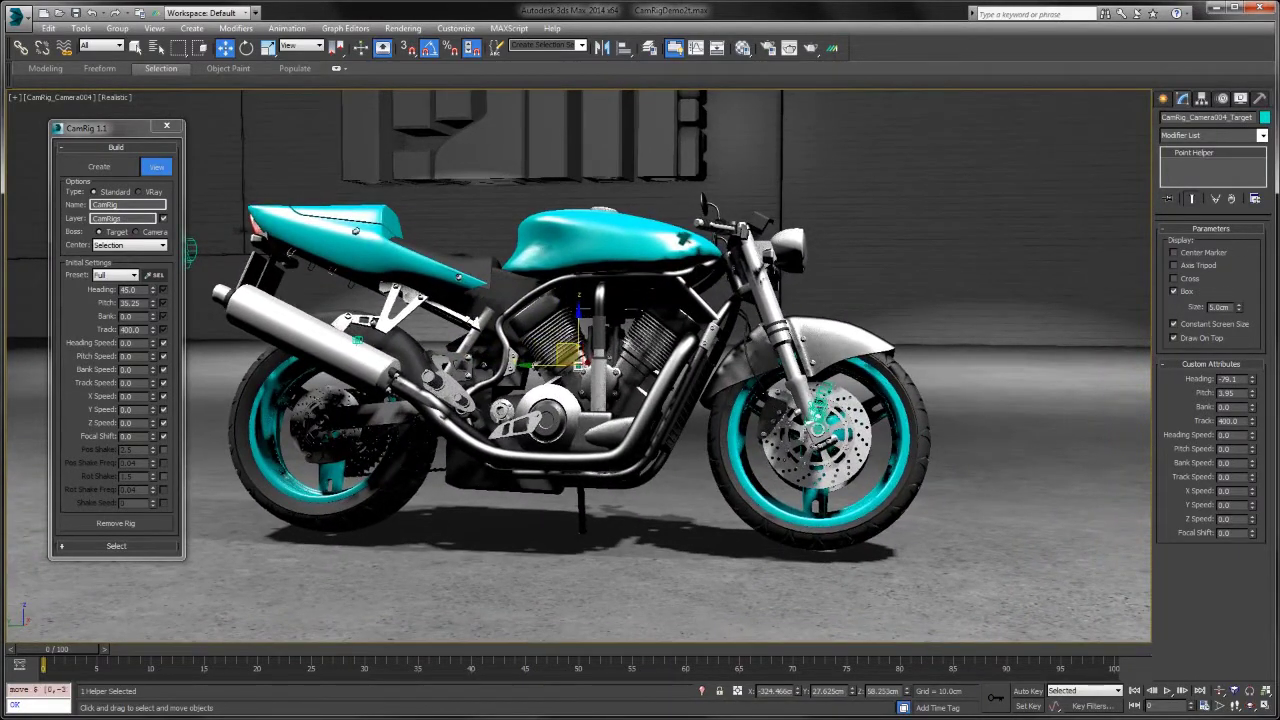
left_click_drag(1254, 421, 978, 114)
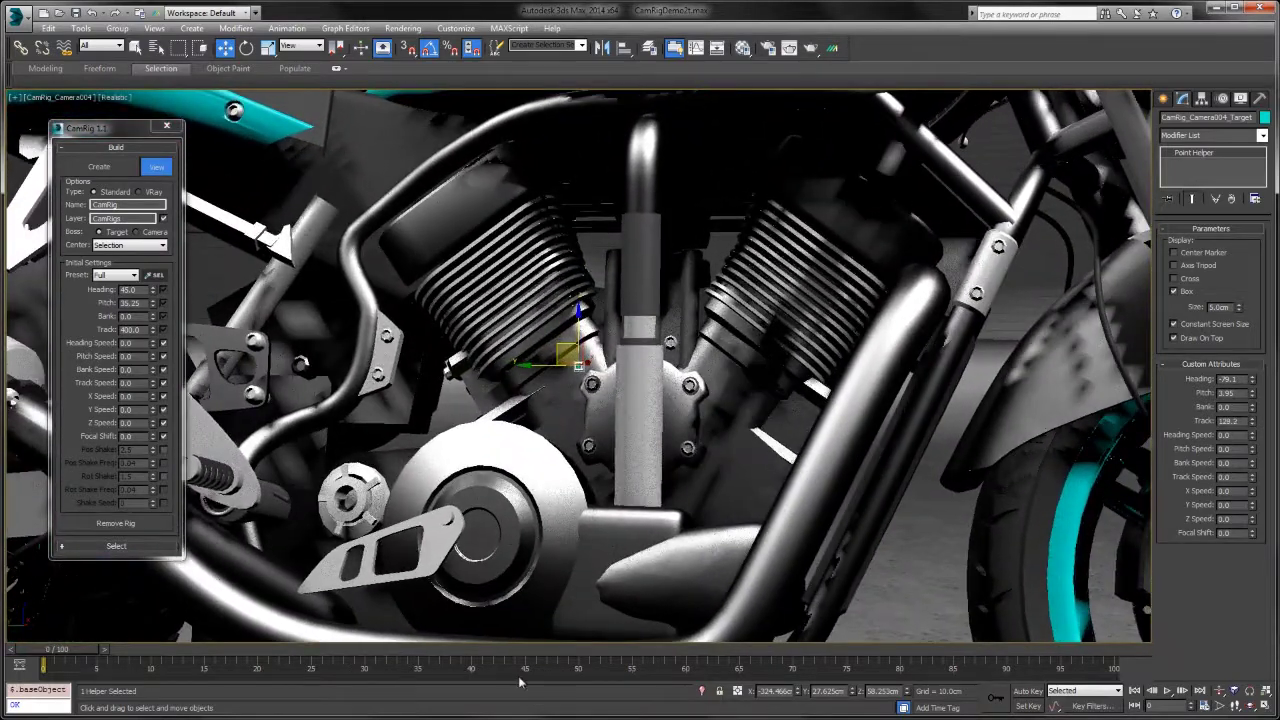
With Auto Key on, key Heading -43.7, Pitch 10.45, Bank -18.5 and Track 367.1 at frame 40, and preview the move
left_click(478, 657)
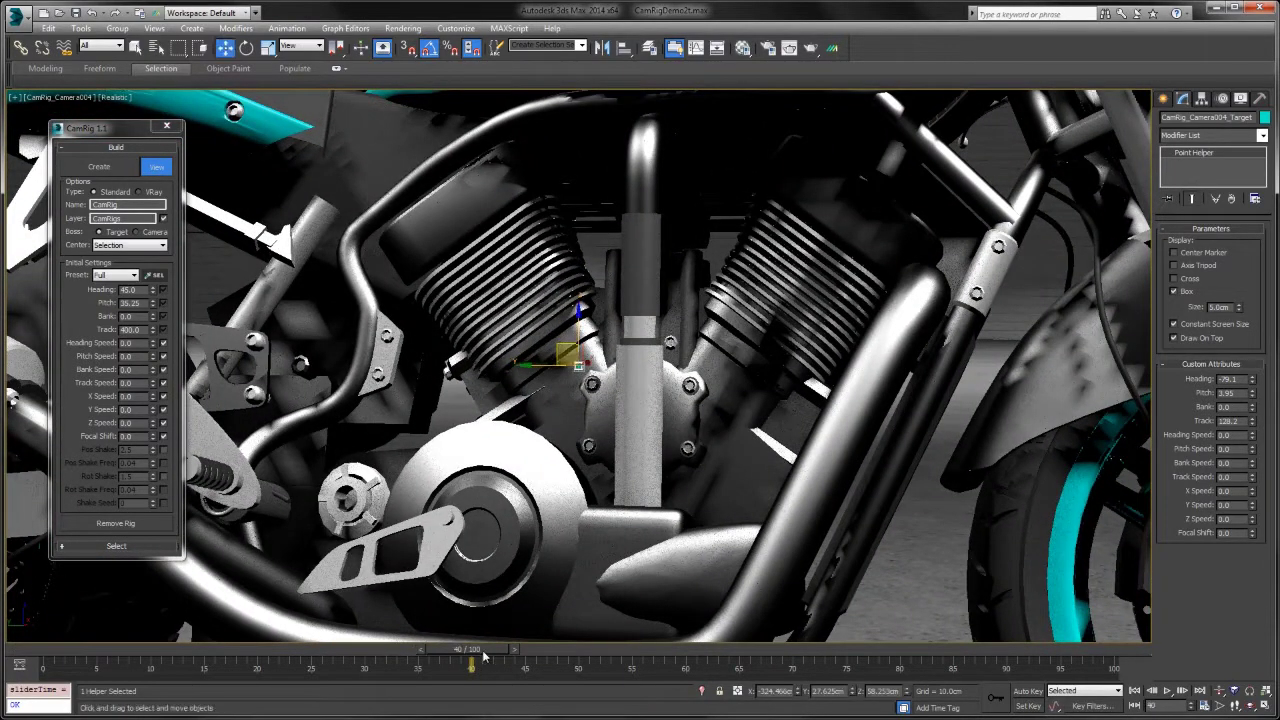
key("n")
left_click_drag(1254, 428, 1222, 278)
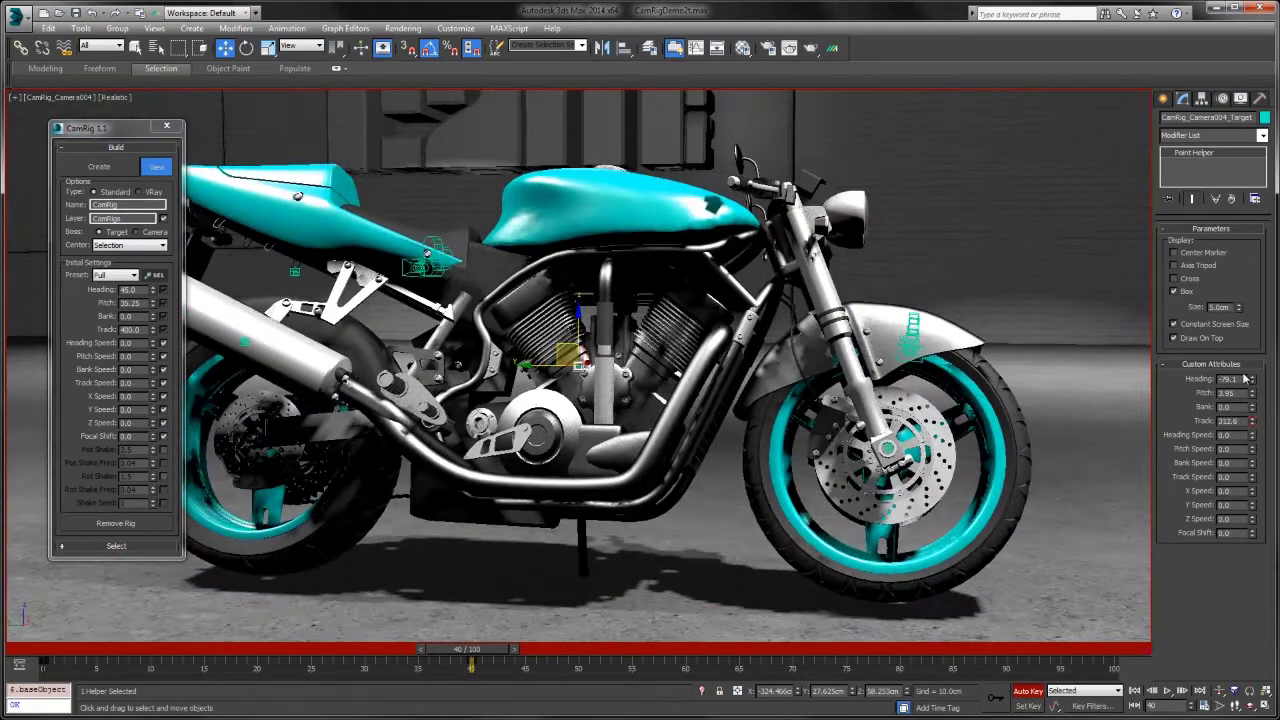
left_click_drag(1254, 382, 1270, 272)
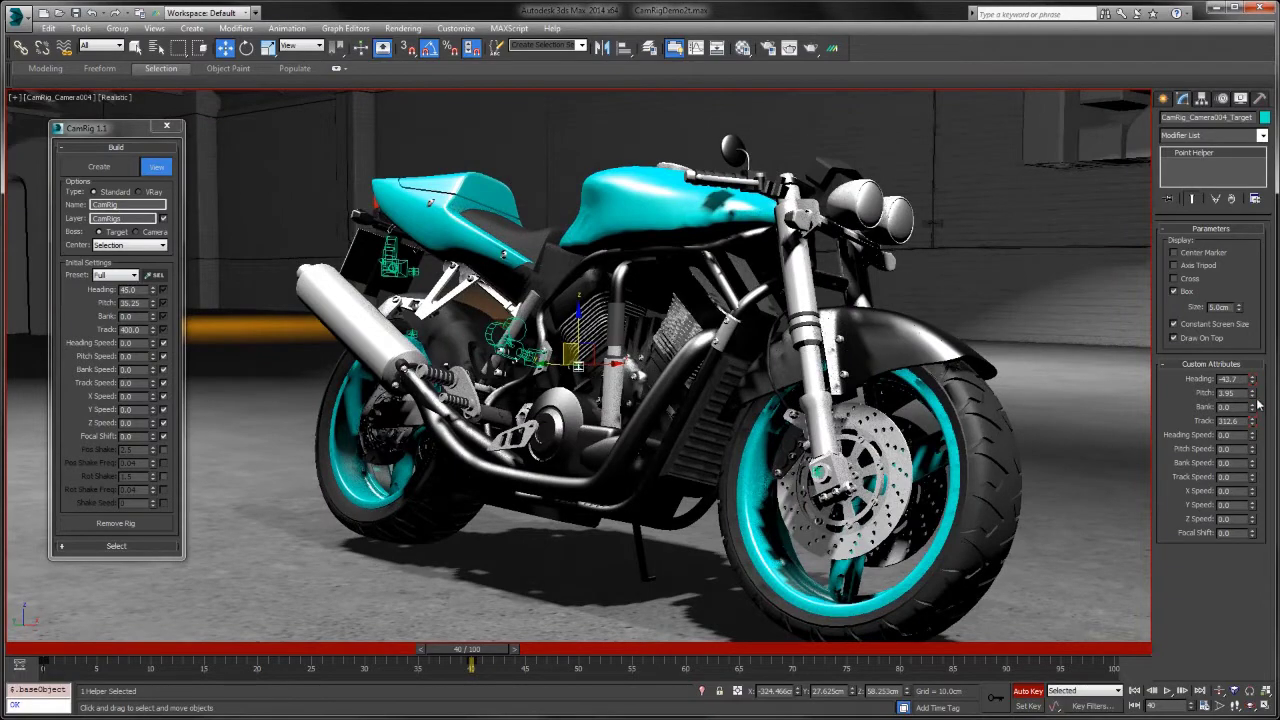
left_click_drag(1256, 397, 1257, 343)
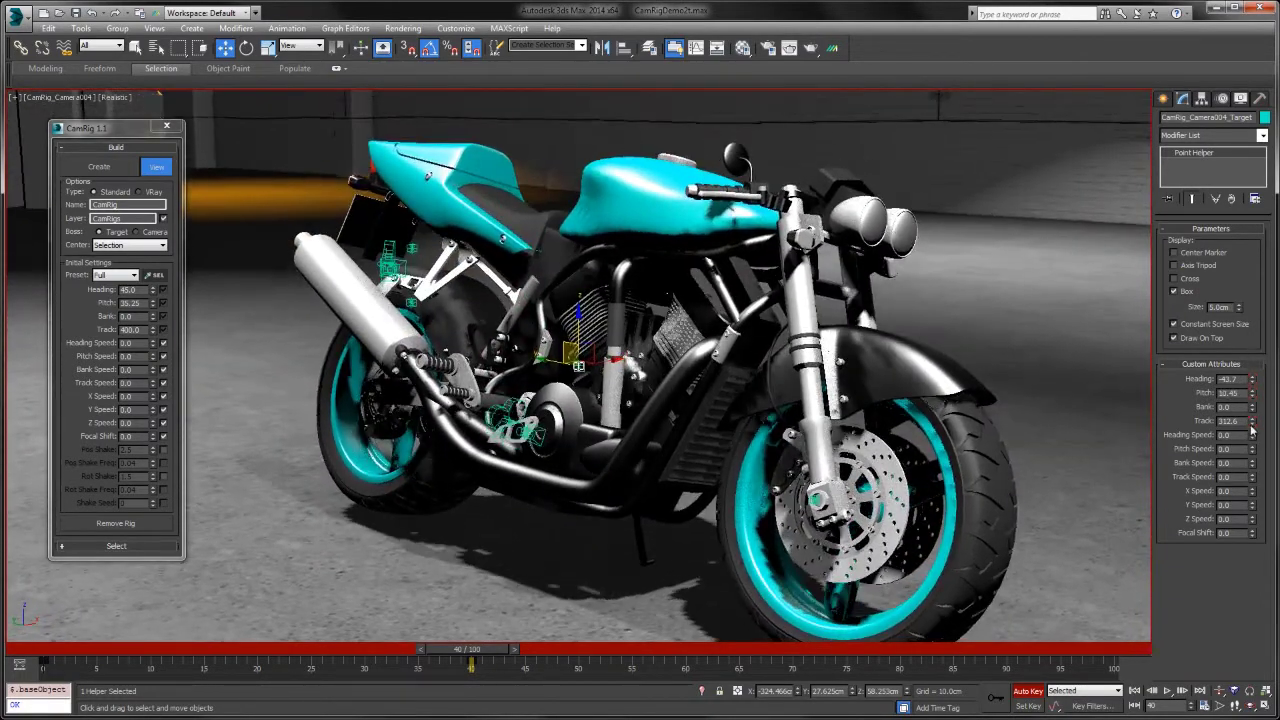
mouse_move(1251, 428)
left_mouse_down()
mouse_move(1251, 456)
mouse_move(1254, 428)
mouse_move(1254, 440)
left_mouse_up()
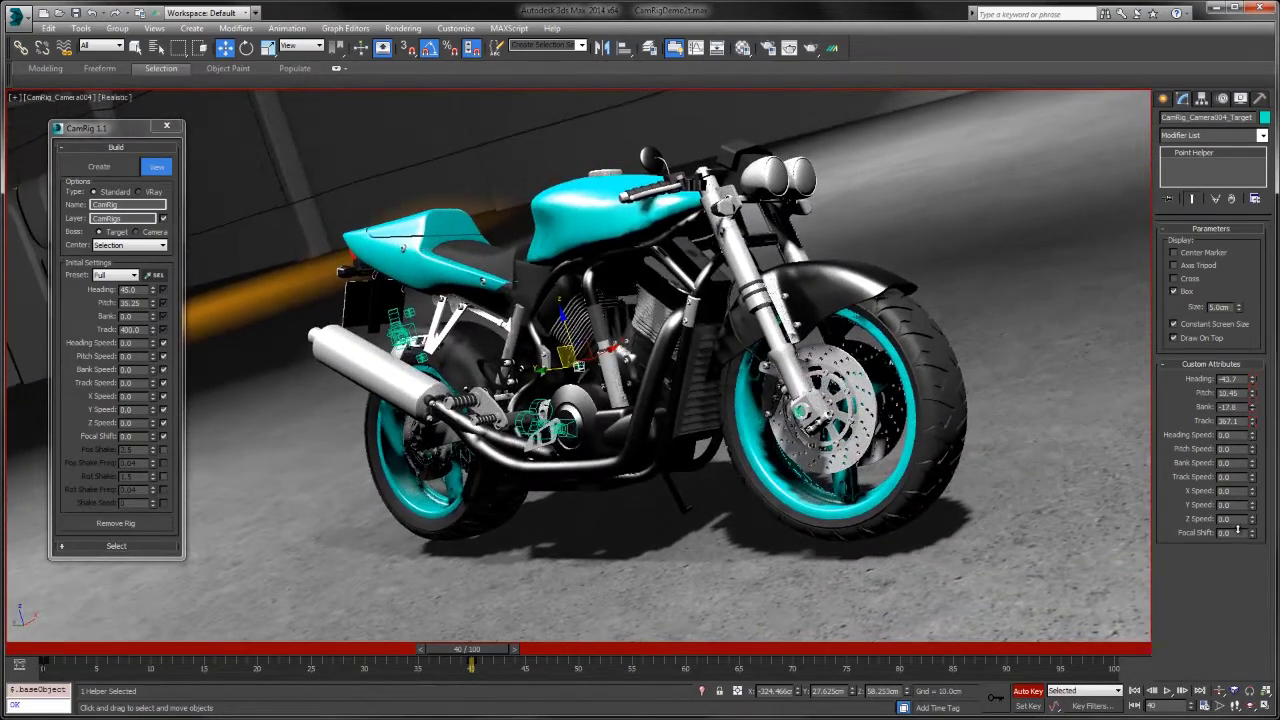
key("slash")
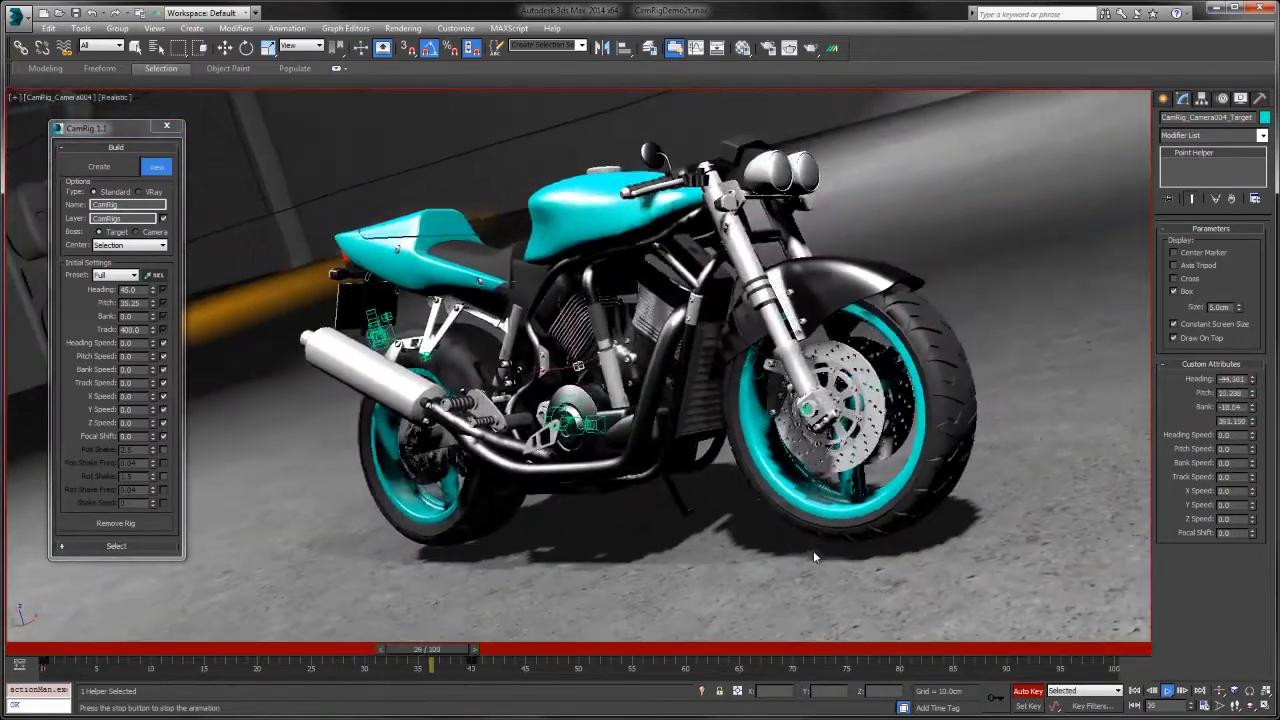
key("slash")
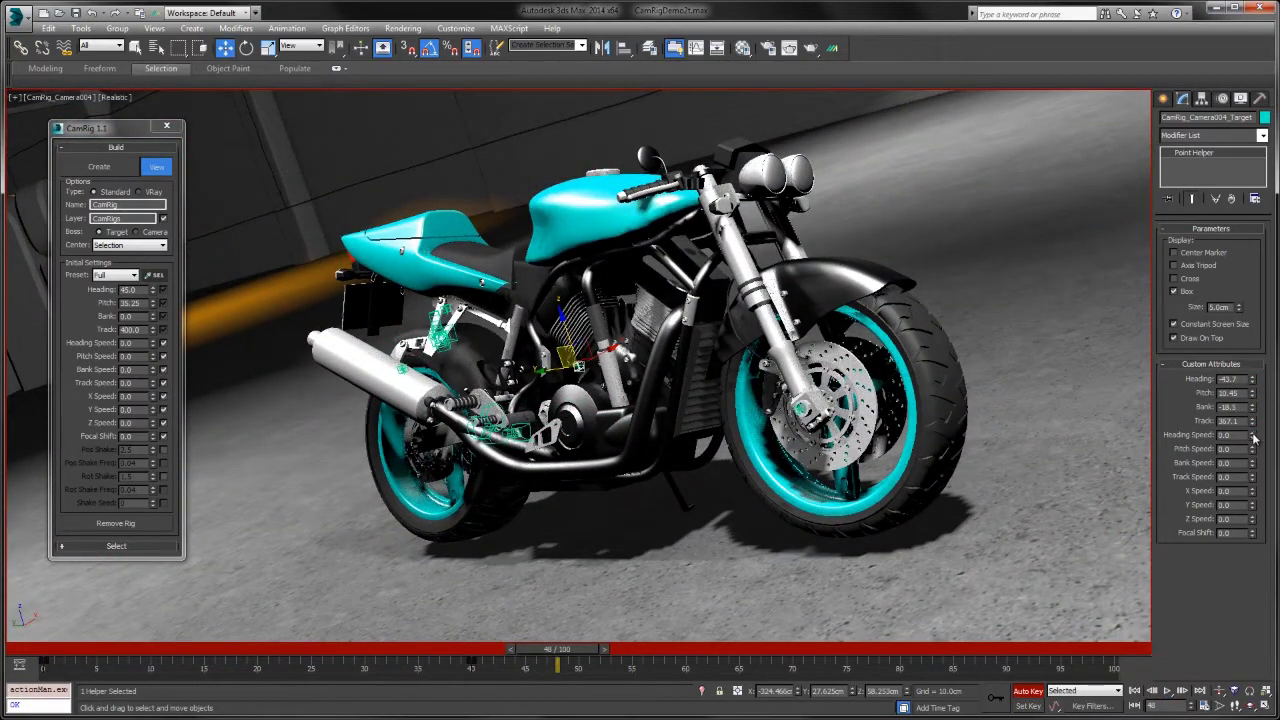
Try keying the fourth rig's Heading Speed at 10.3, preview the motion, and reduce the speed to 7.9
left_click_drag(1252, 438, 1211, 388)
key("slash")
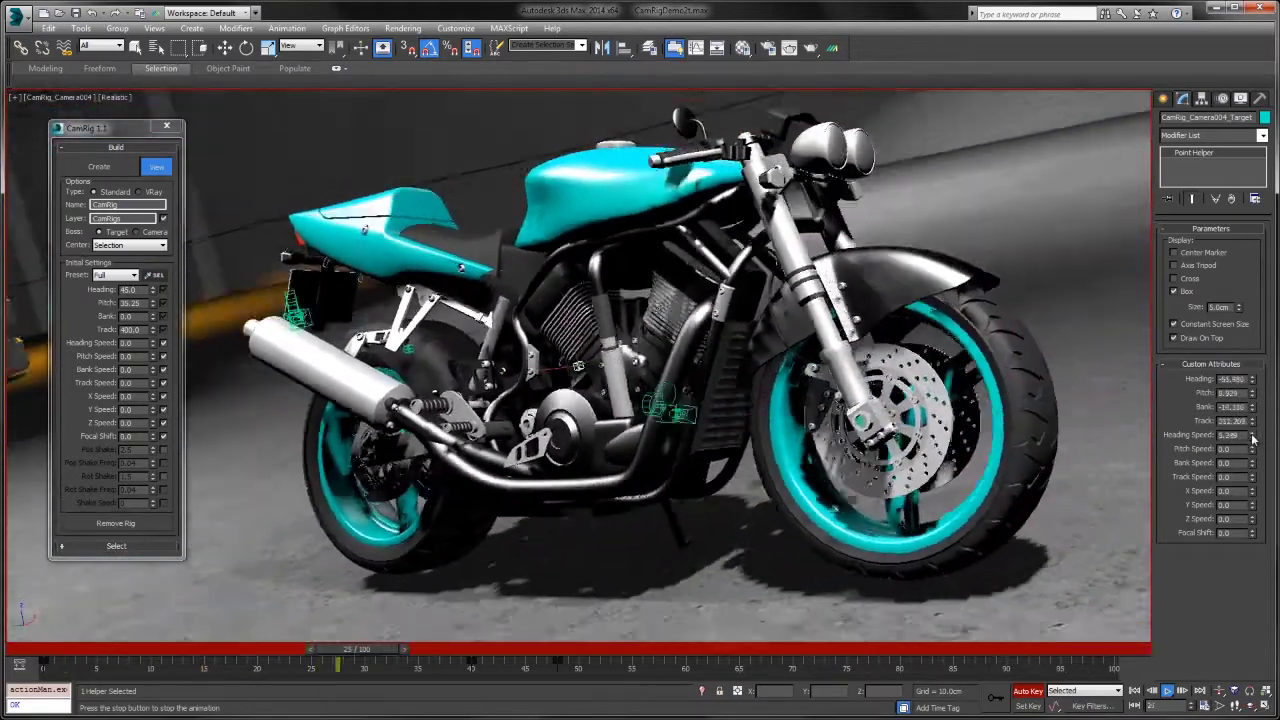
key("slash")
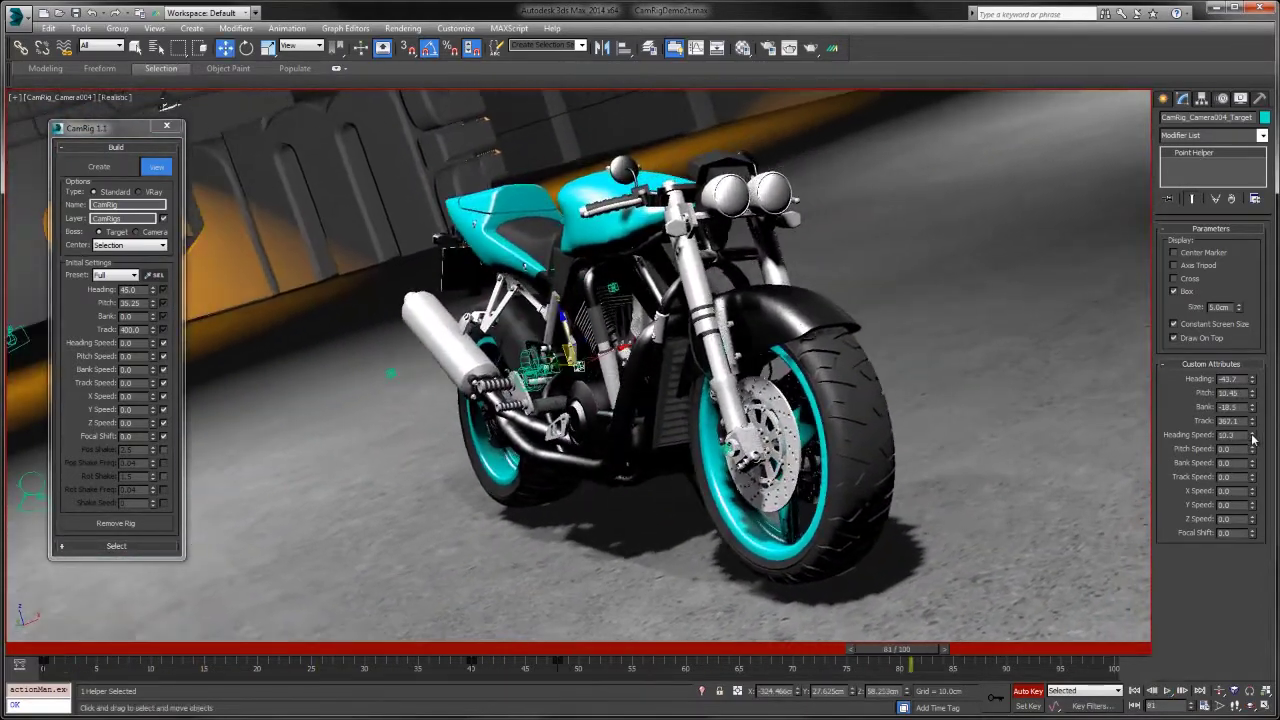
left_click_drag(1252, 437, 1254, 456)
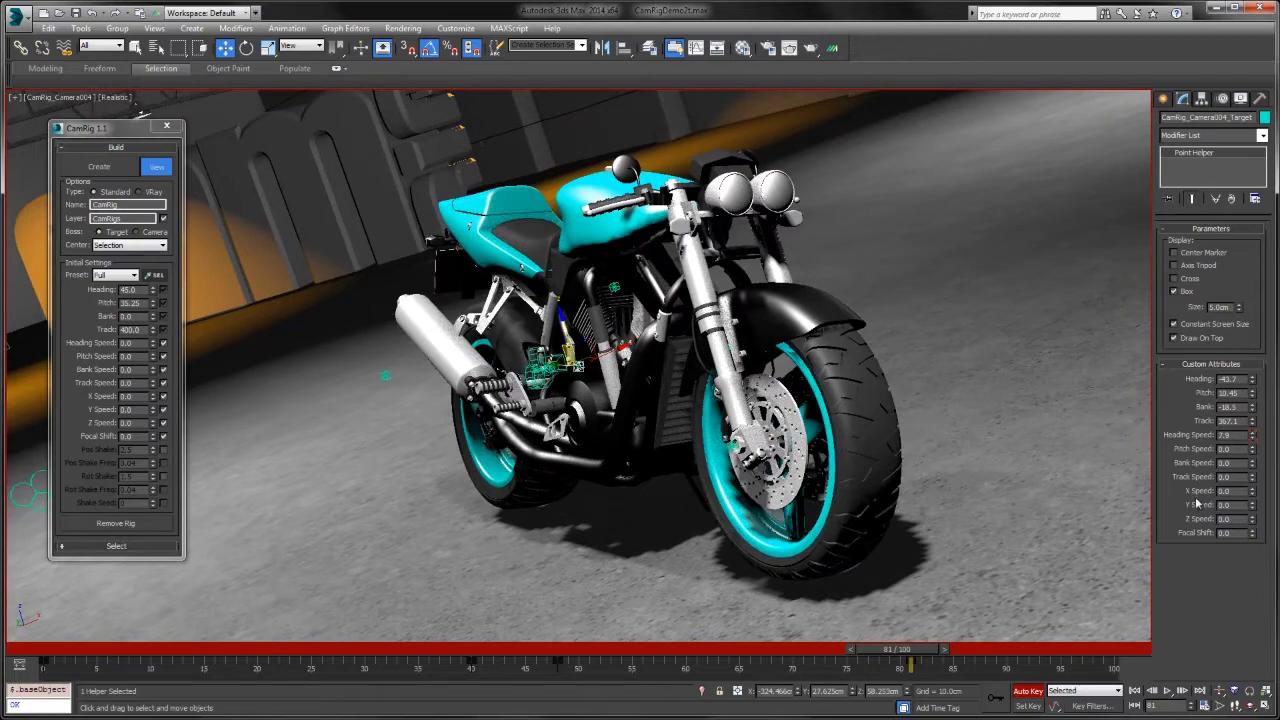
Undo the keyed Heading Speed changes and the fourth rig's Bank rotation
key("ctrl+z")
key("ctrl+z")
key("ctrl+z")
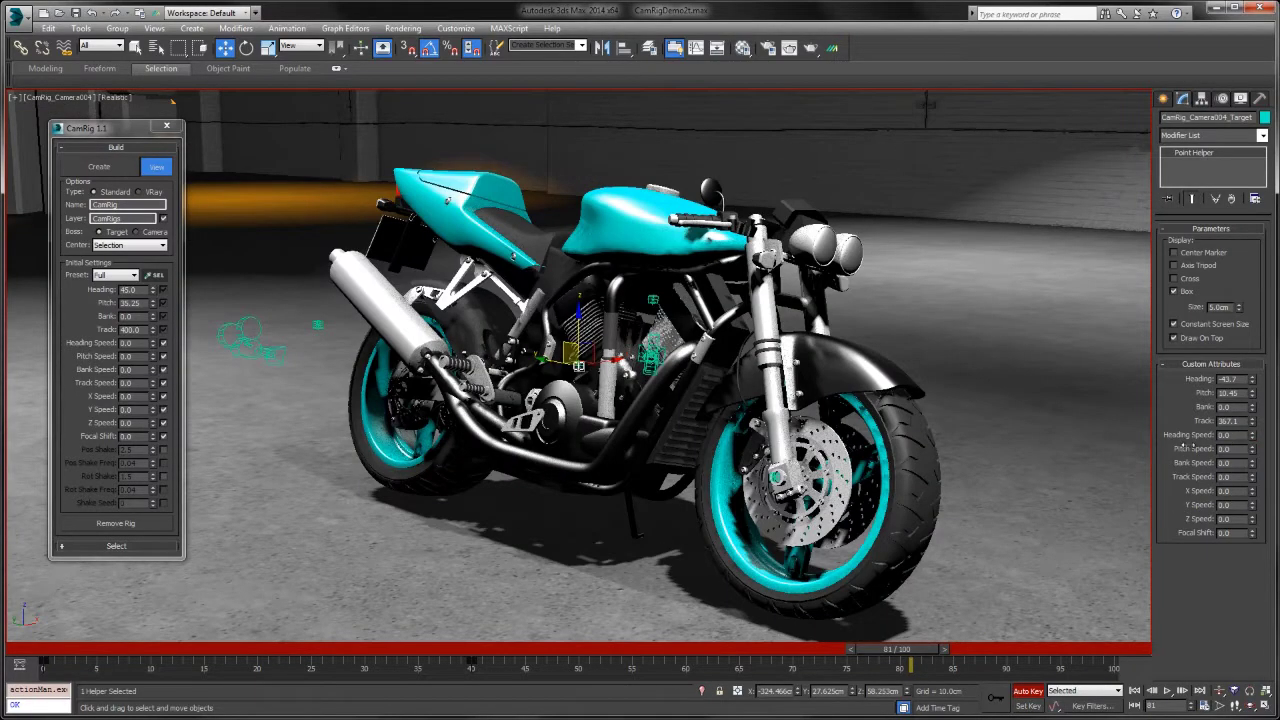
Return to frame 40 and, with Auto Key off, set the fourth rig's Heading Speed to 6.1
left_click_drag(908, 658, 520, 648)
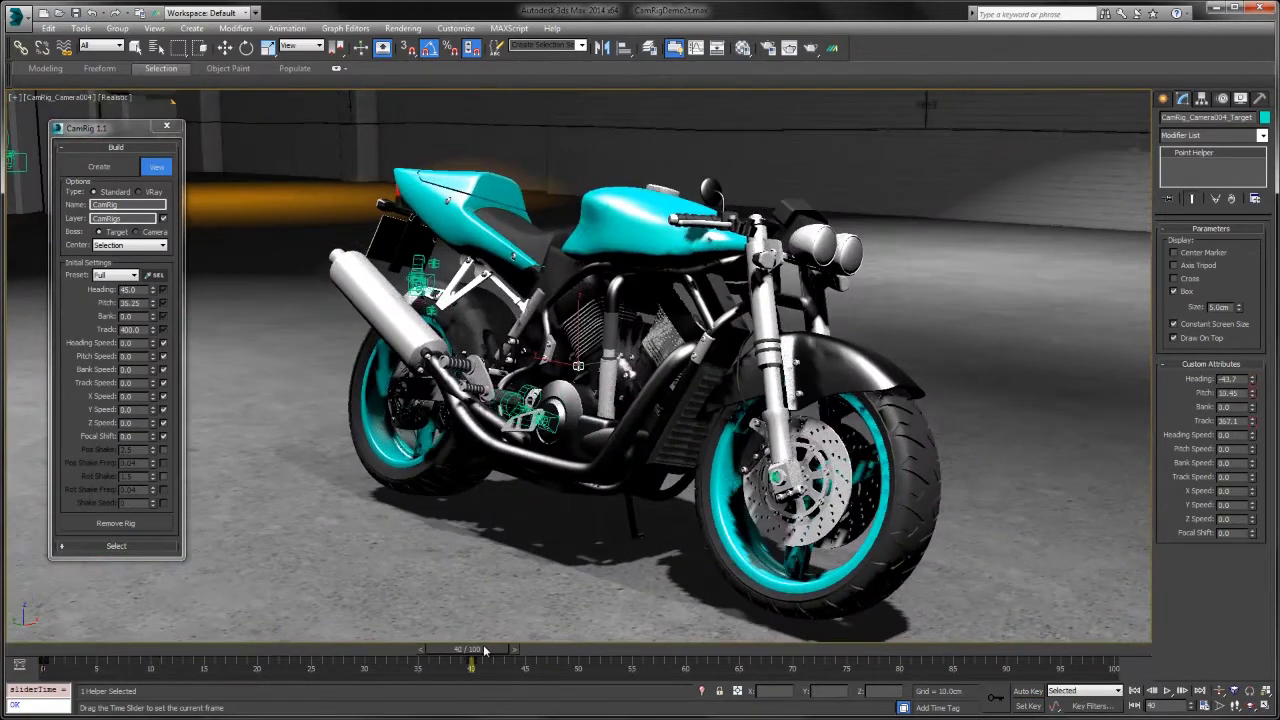
key("w")
left_click_drag(1254, 438, 1254, 404)
key("n")
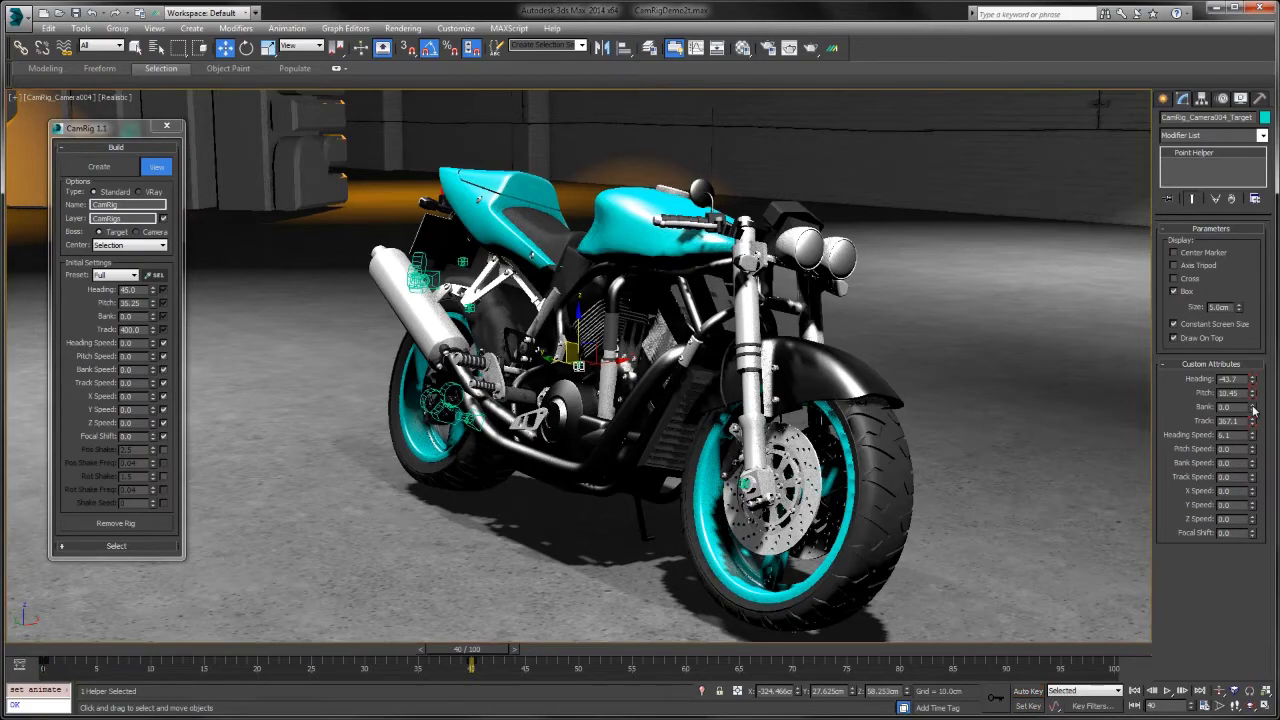
Set the fourth rig's Bank to -13.2, return to the first frame, and preview the combined camera move
left_click_drag(1254, 410, 1245, 492)
key("n")
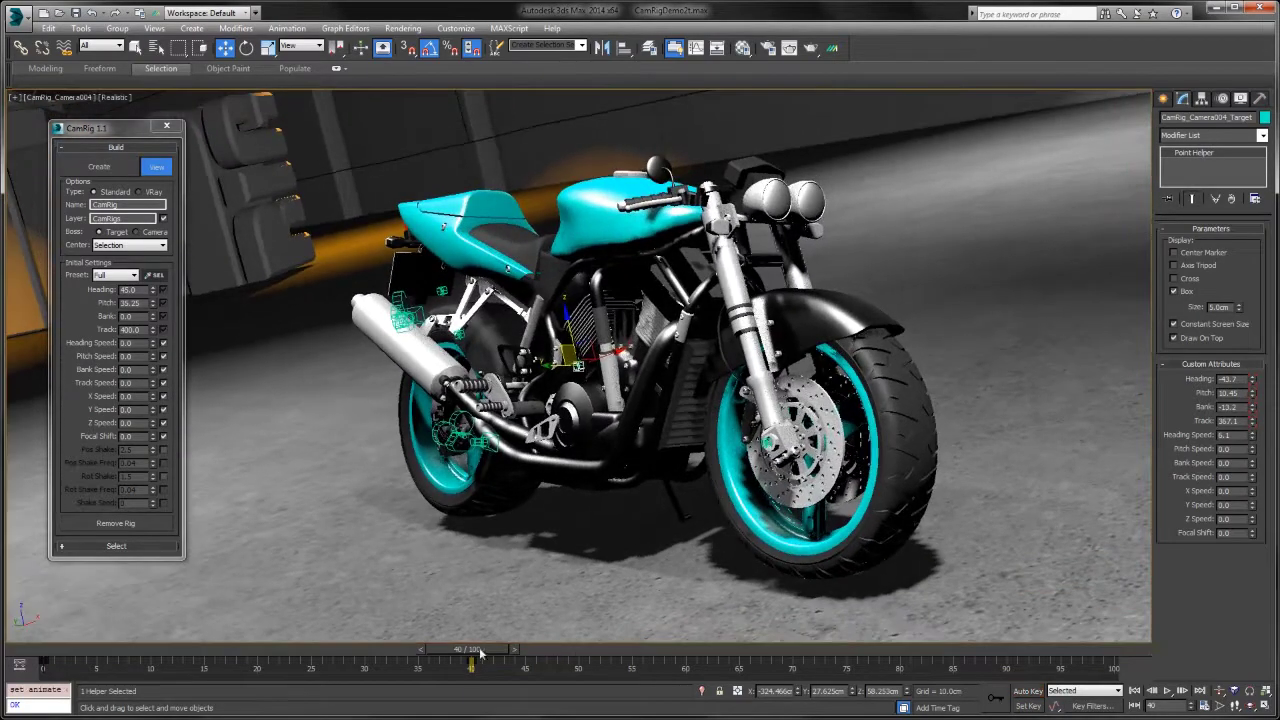
left_click_drag(478, 654, 43, 646)
key("slash")
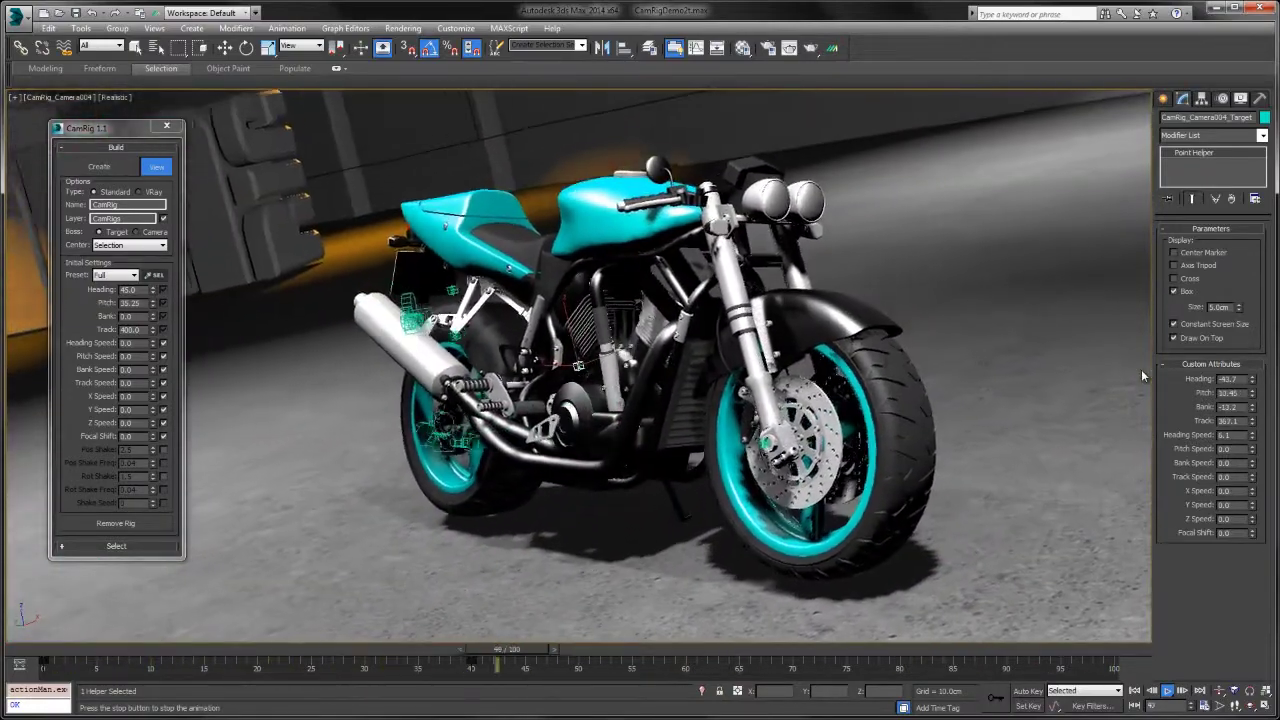
key("slash")
key("w")
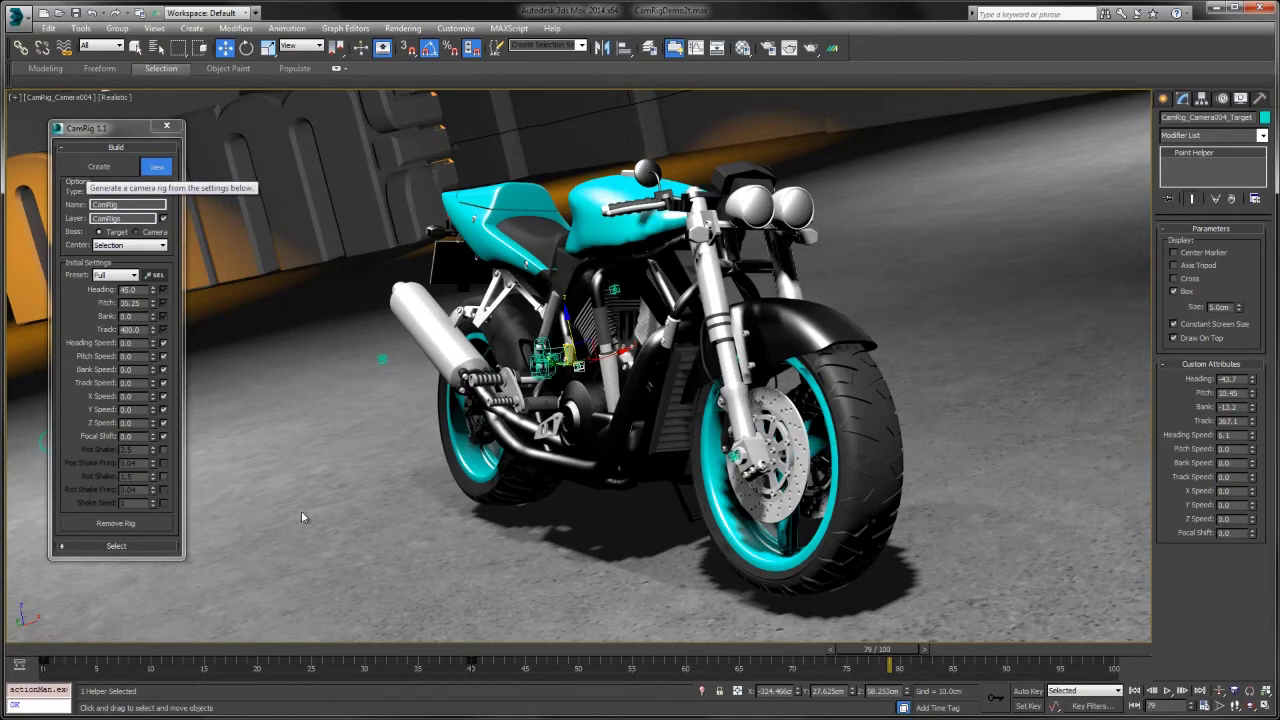
View rigs 002, 003, 004 and 001 in turn from the CamRig rig list, and scrub through the first rig's animation
left_click(116, 546)
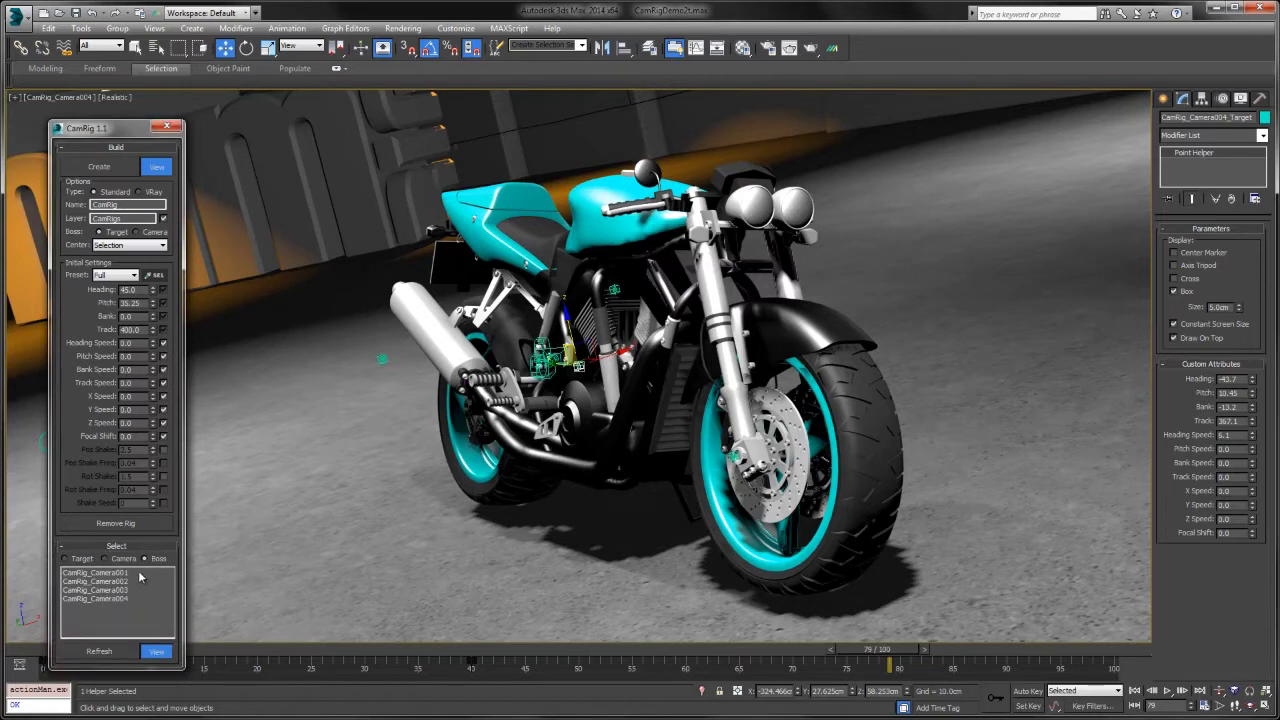
left_click(137, 581)
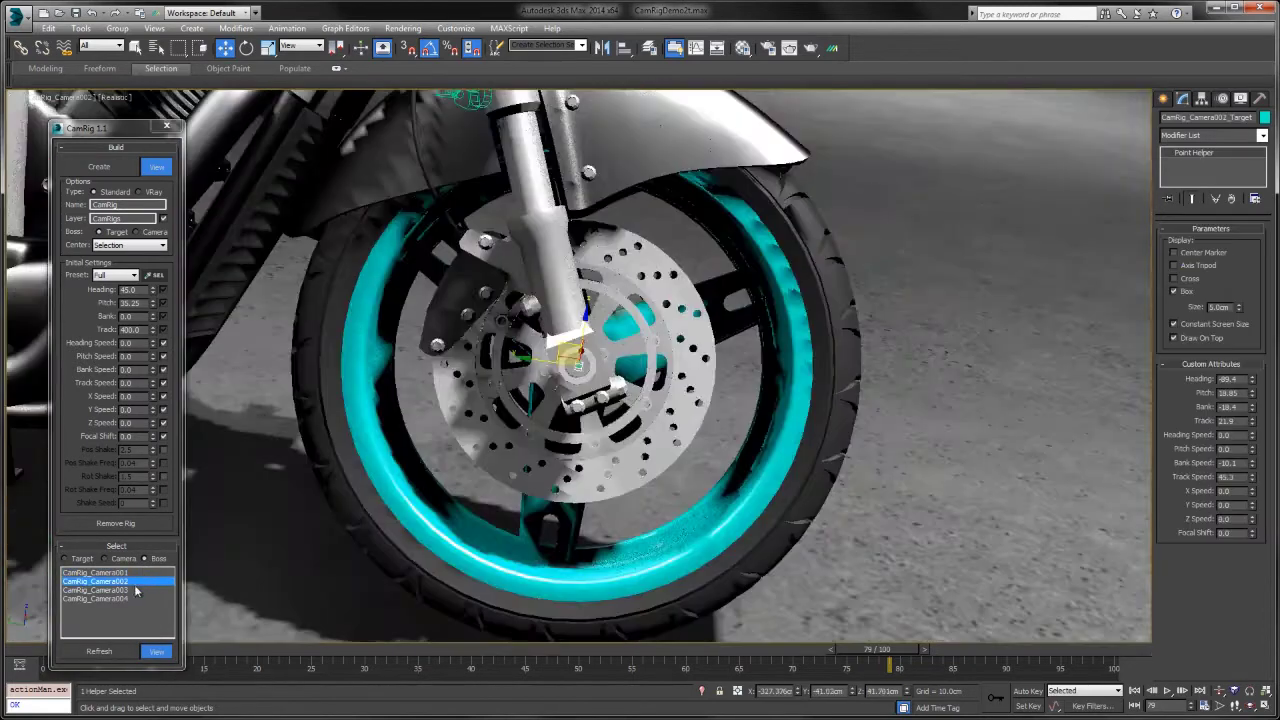
left_click(136, 590)
left_click(126, 598)
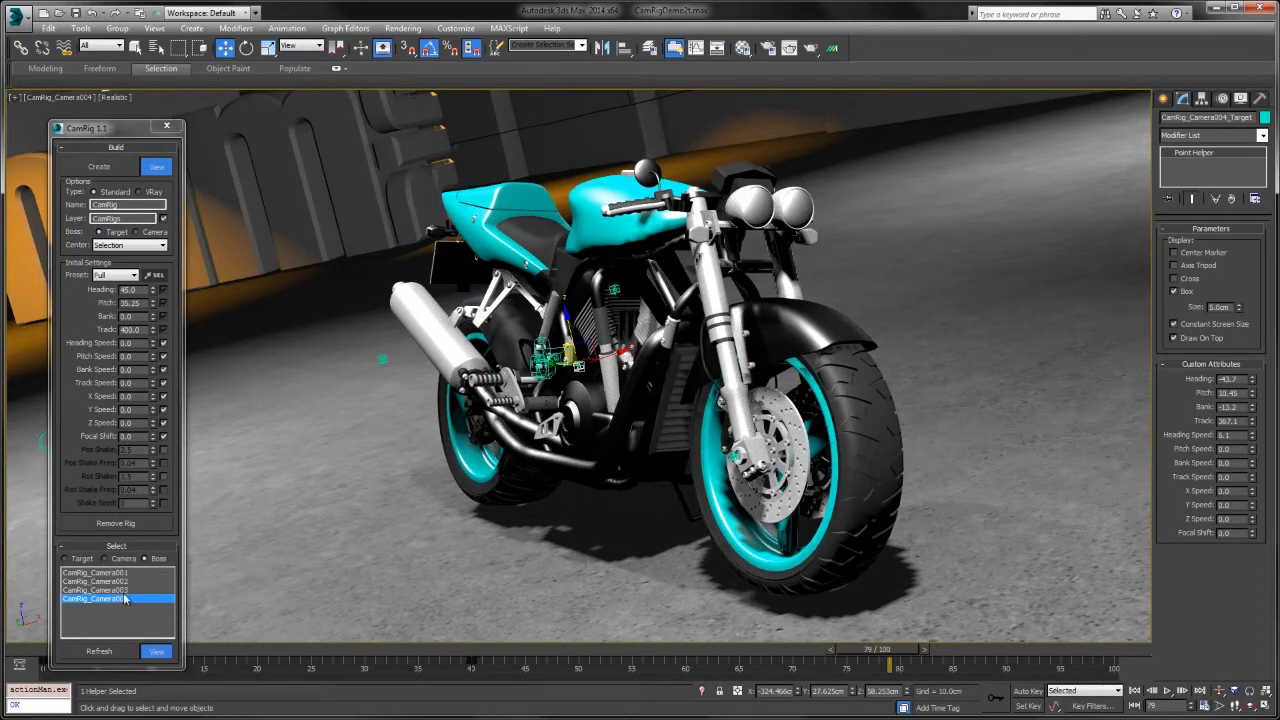
left_click(119, 574)
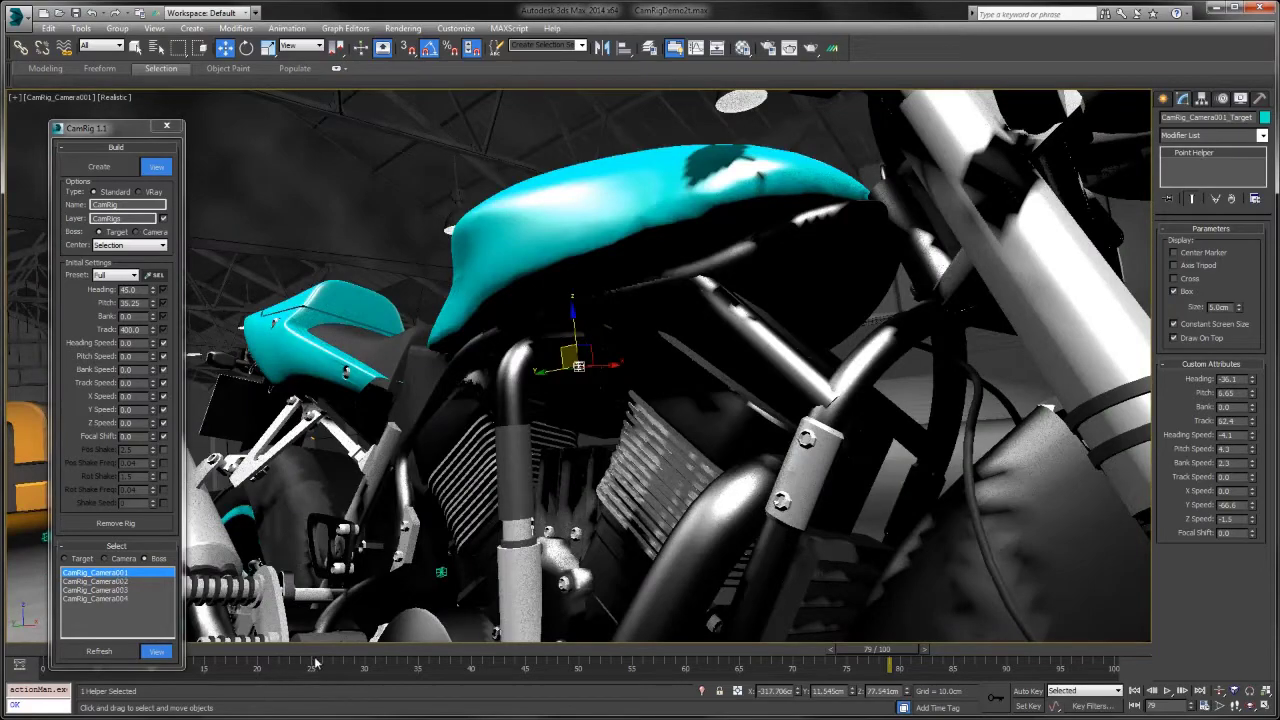
left_click_drag(314, 652, 827, 617)
key("w")
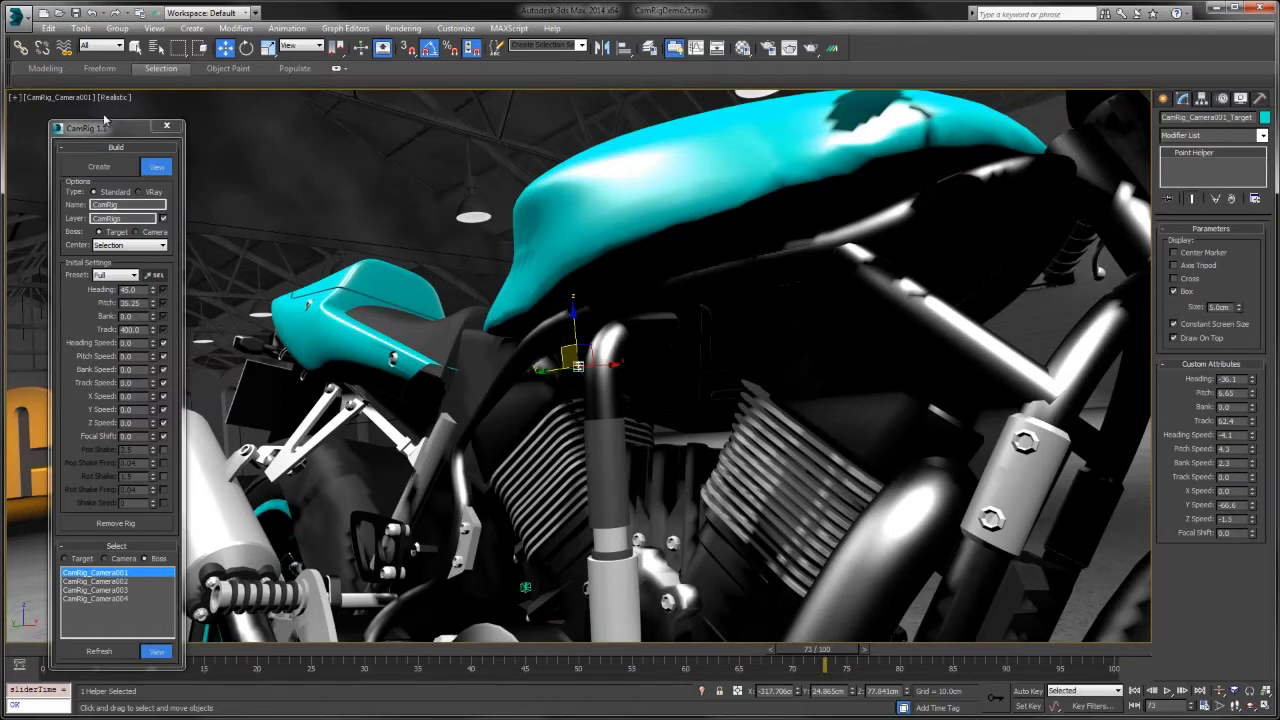
Select the first rig's camera, enable its Multi-Pass Effect with Depth of Field (mental ray), and scrub the animation to frame 31
left_click(129, 560)
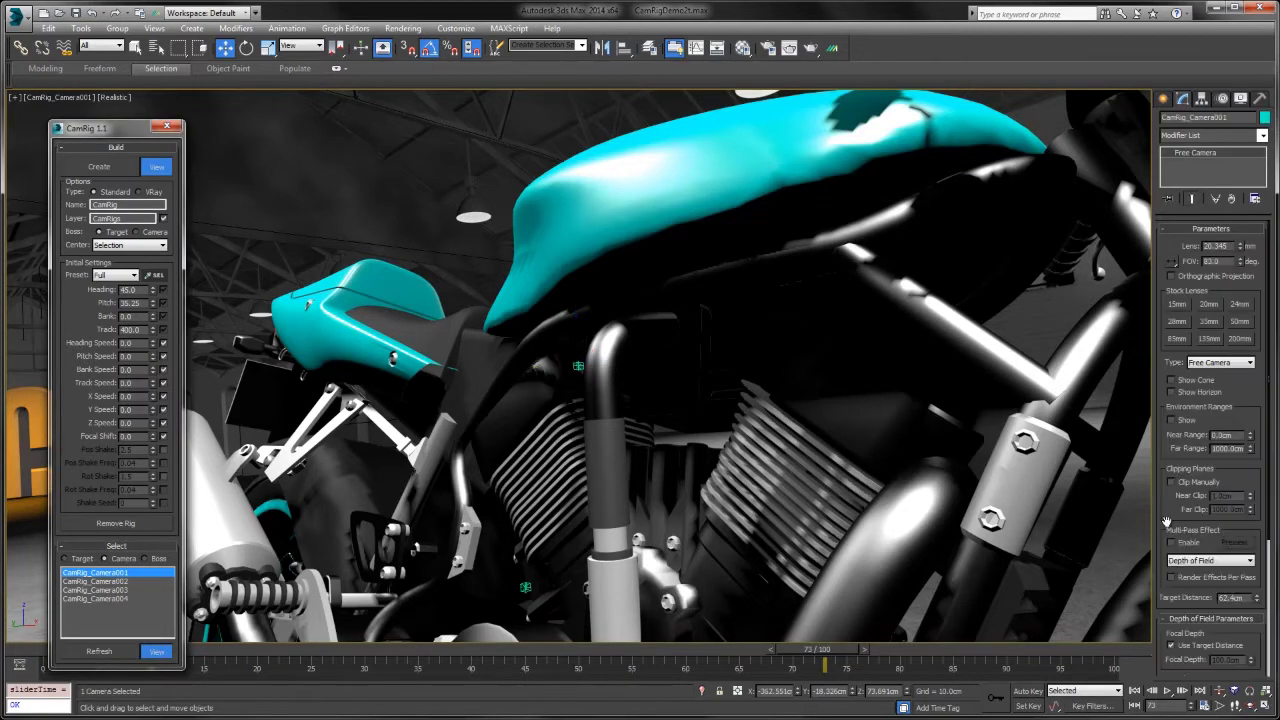
left_click(1172, 543)
left_click(1196, 561)
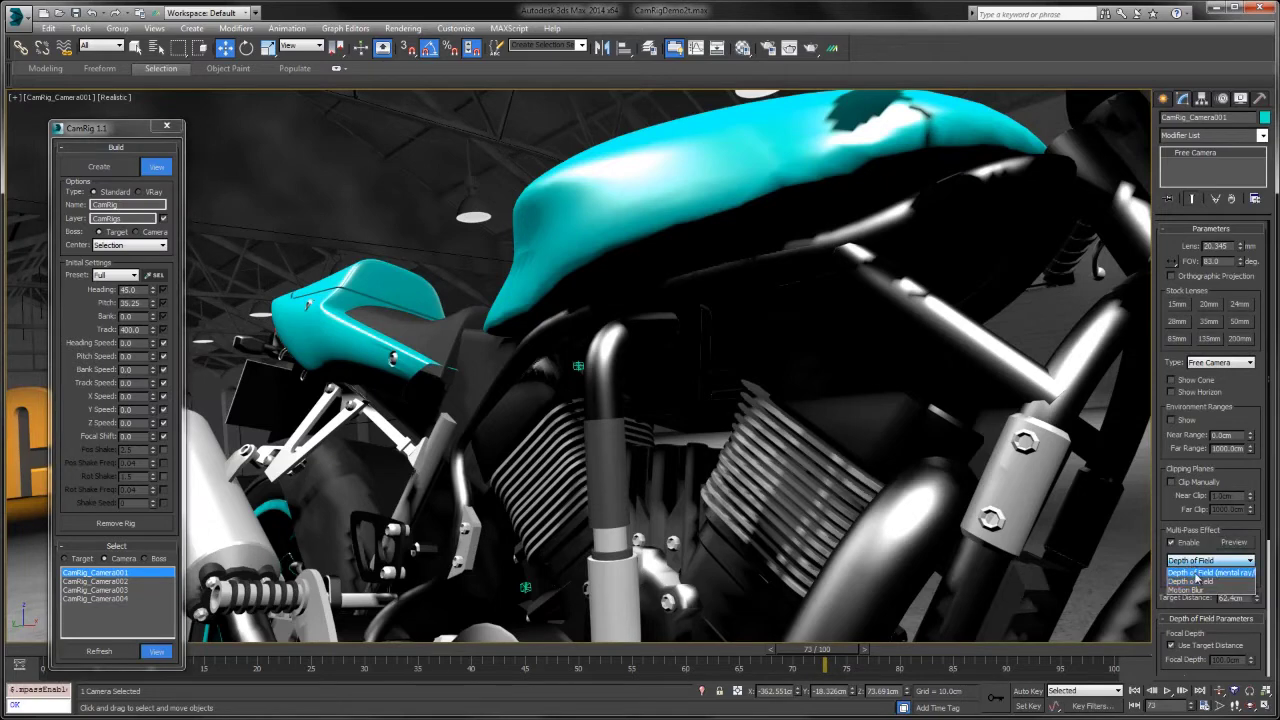
left_click(1196, 577)
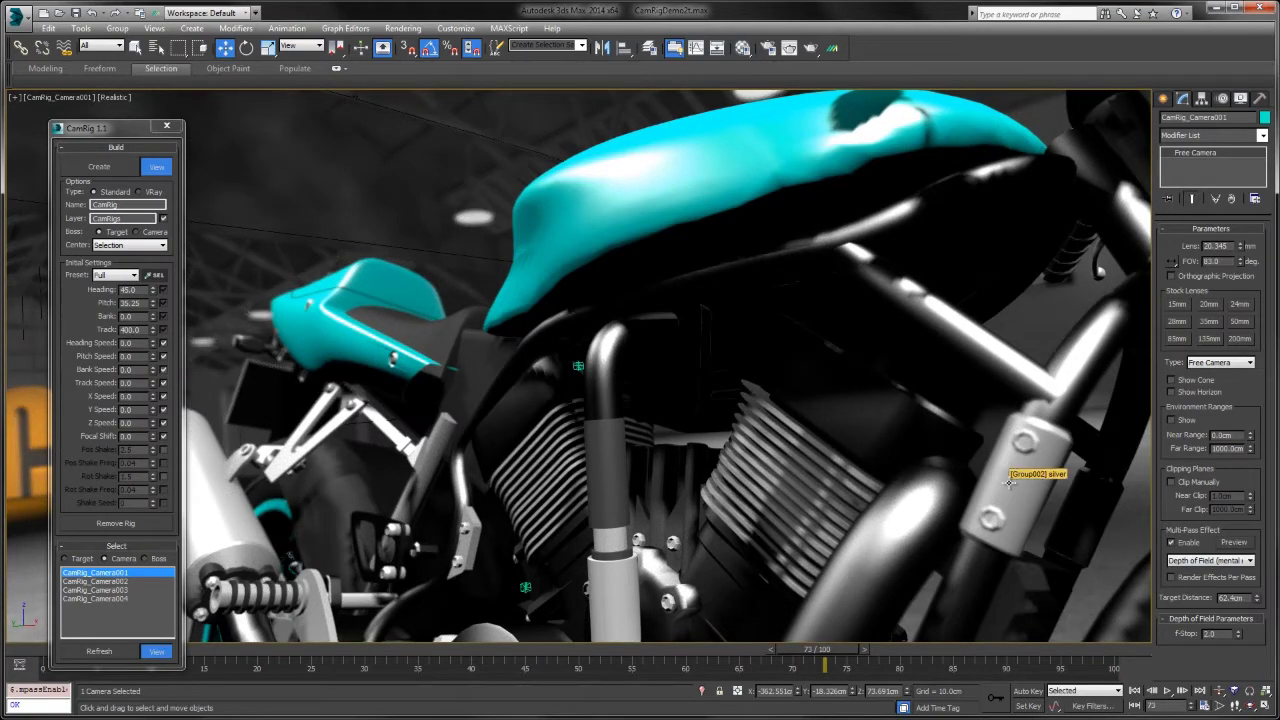
left_click_drag(767, 660, 721, 623)
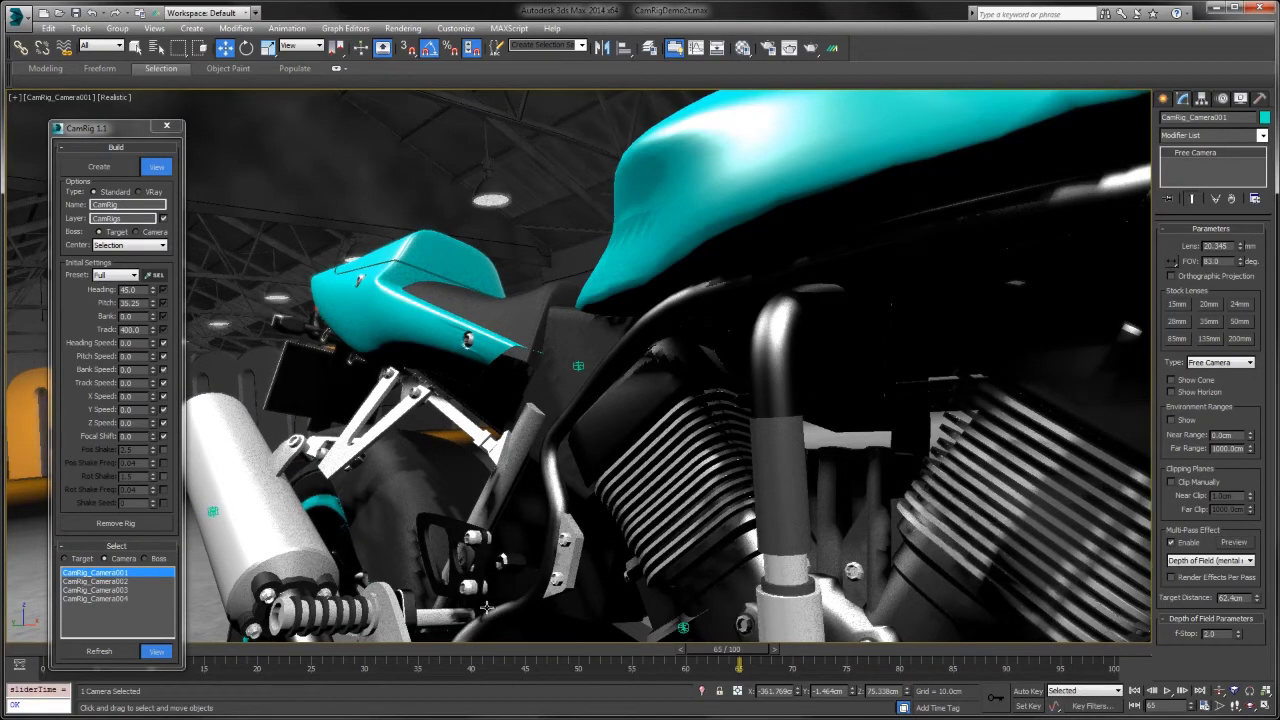
left_click_drag(738, 648, 378, 632)
Create a fifth camera rig, set Heading -21.4, Pitch -1.65 and Track 434.3, and move its target to reframe the motorcycle
left_click(155, 543)
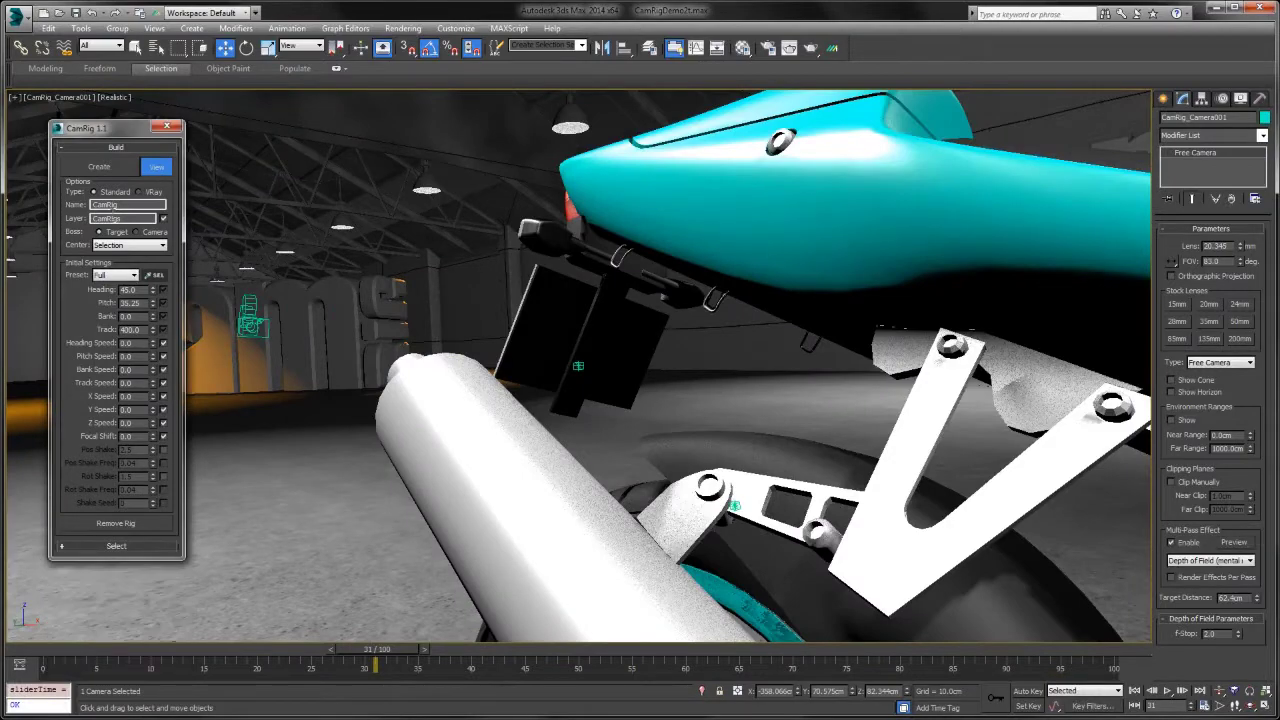
left_click(112, 167)
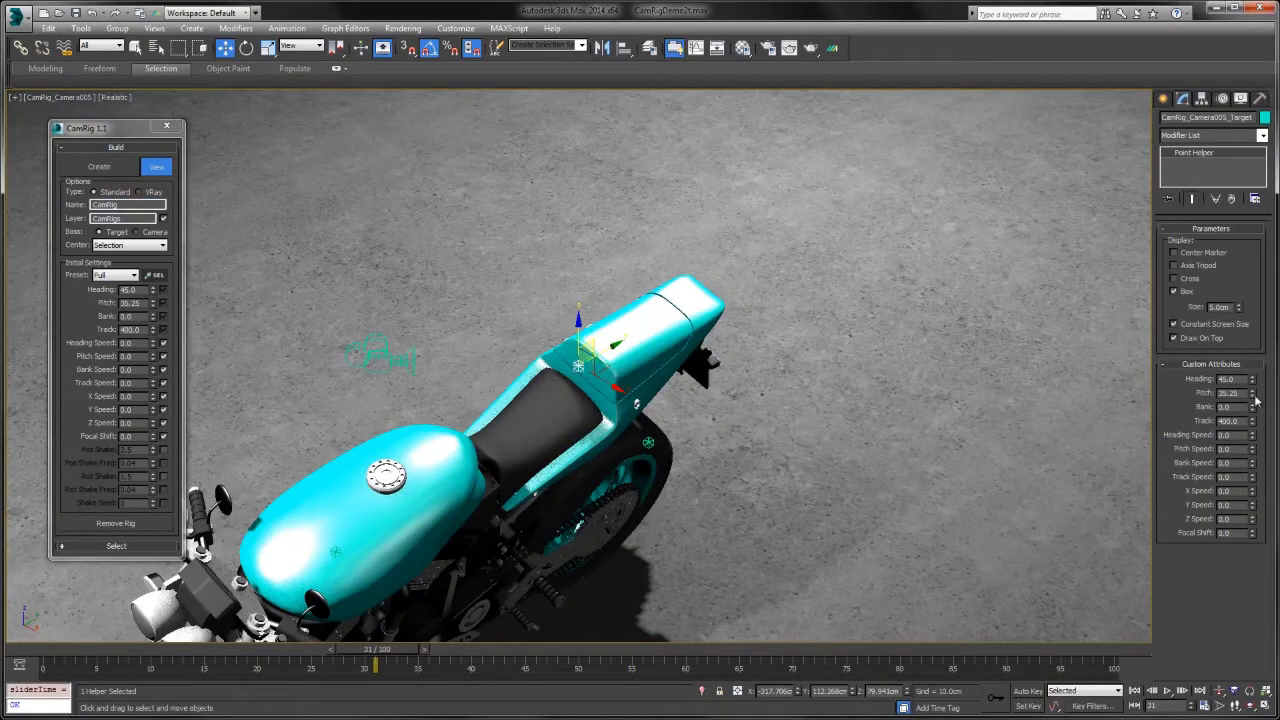
left_click_drag(1256, 382, 1219, 480)
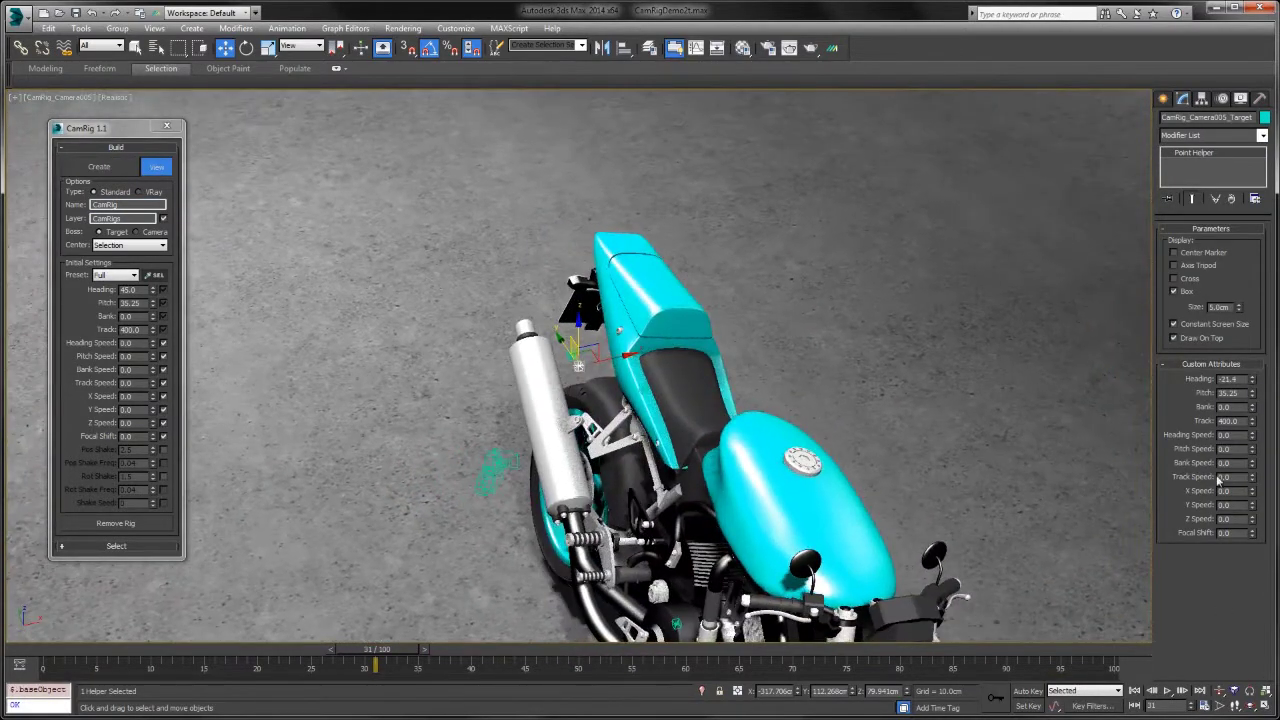
left_click_drag(1251, 400, 1249, 456)
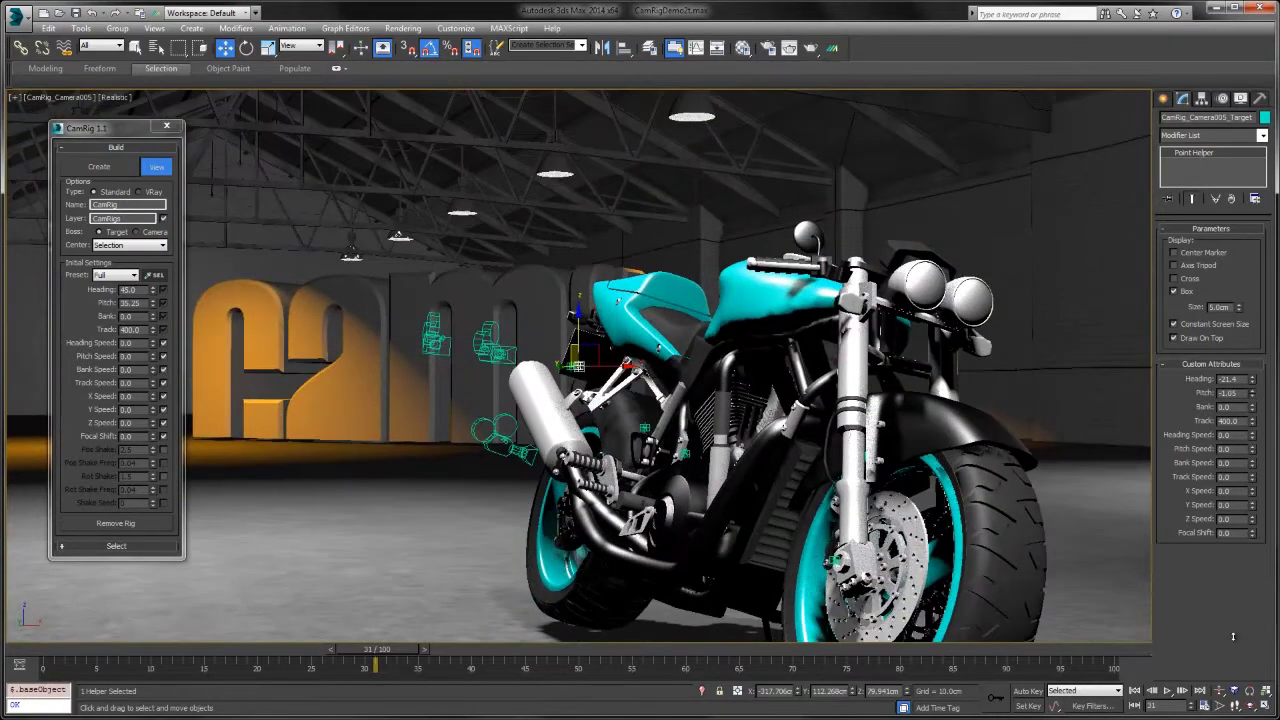
left_click_drag(587, 347, 755, 385)
left_click_drag(1251, 421, 1240, 546)
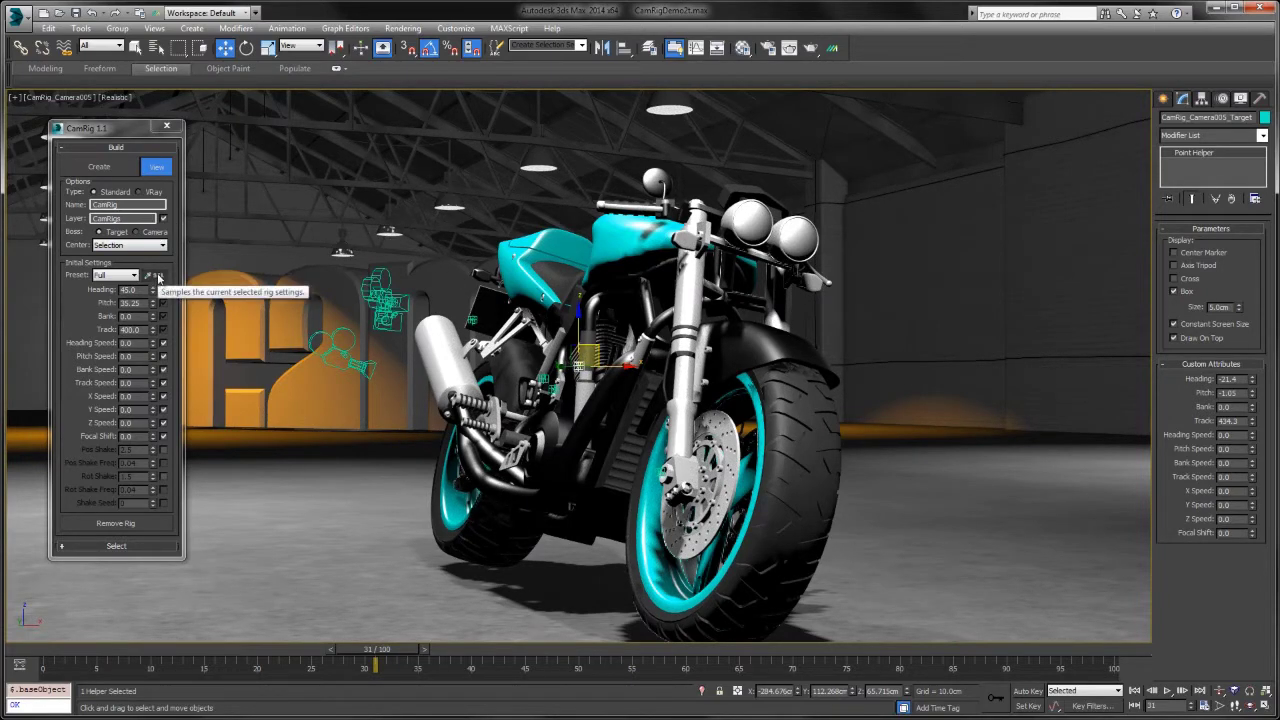
Sample the fifth rig's settings into CamRig, enable Pos Shake with amount 2.5 and frequency 0.04, and create a sixth rig
left_click(156, 276)
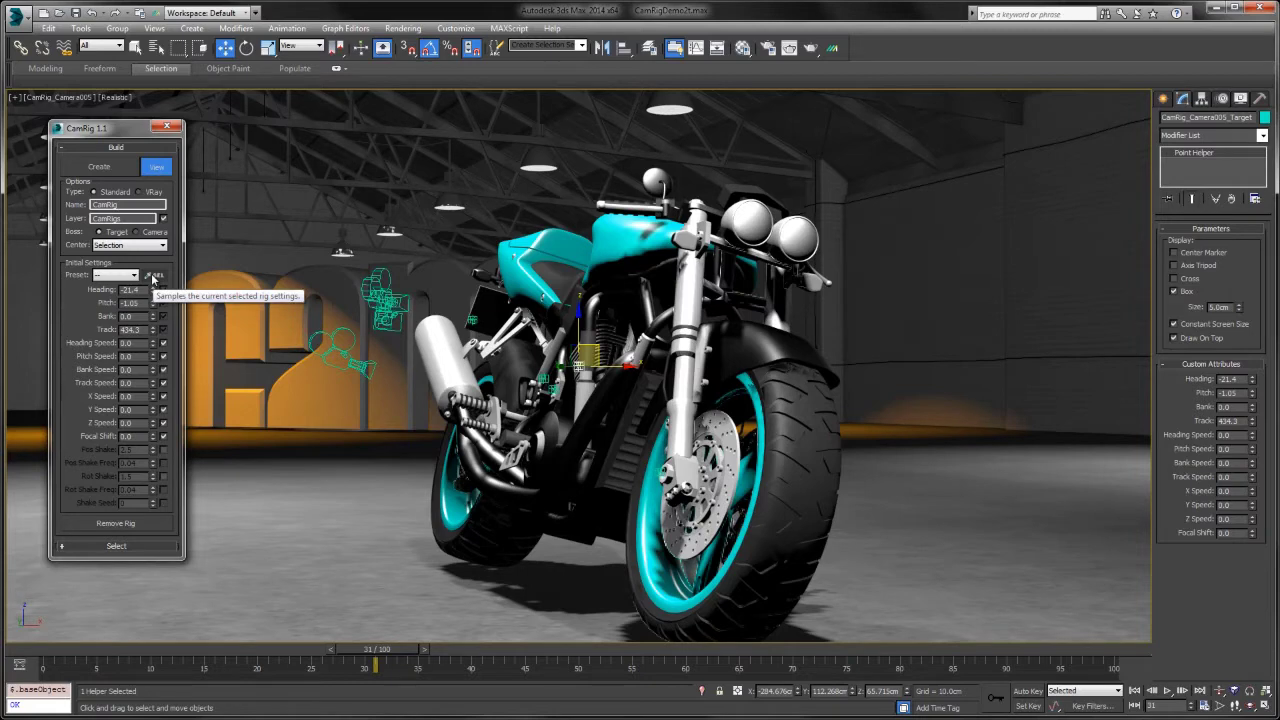
left_click(164, 451)
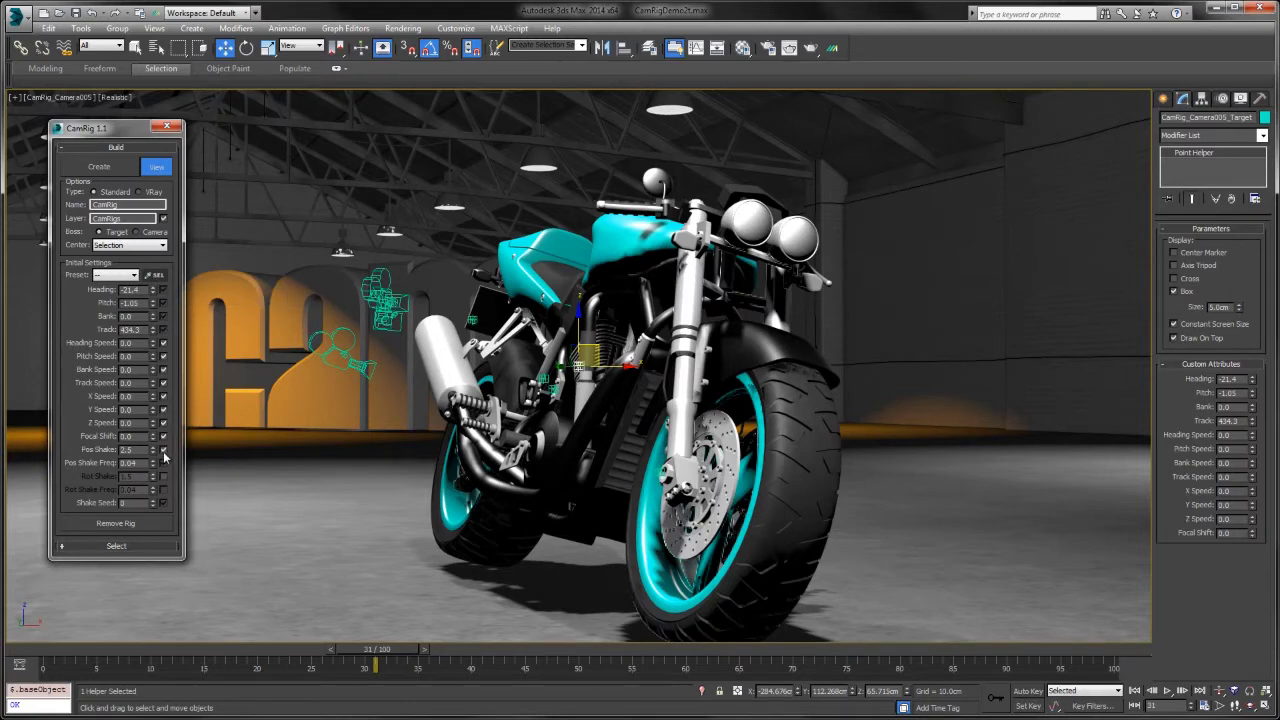
left_click(110, 170)
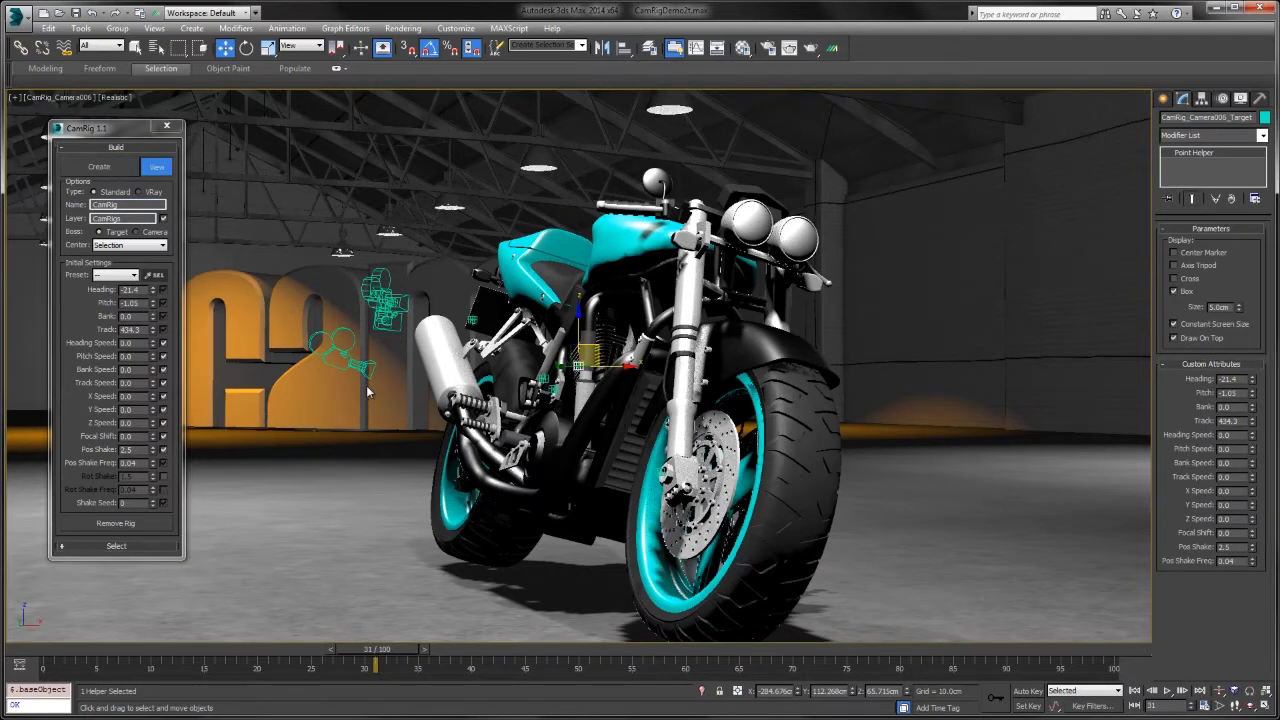
Play the animation and set the sixth rig's Heading Speed to 4.1 during playback
key("/")
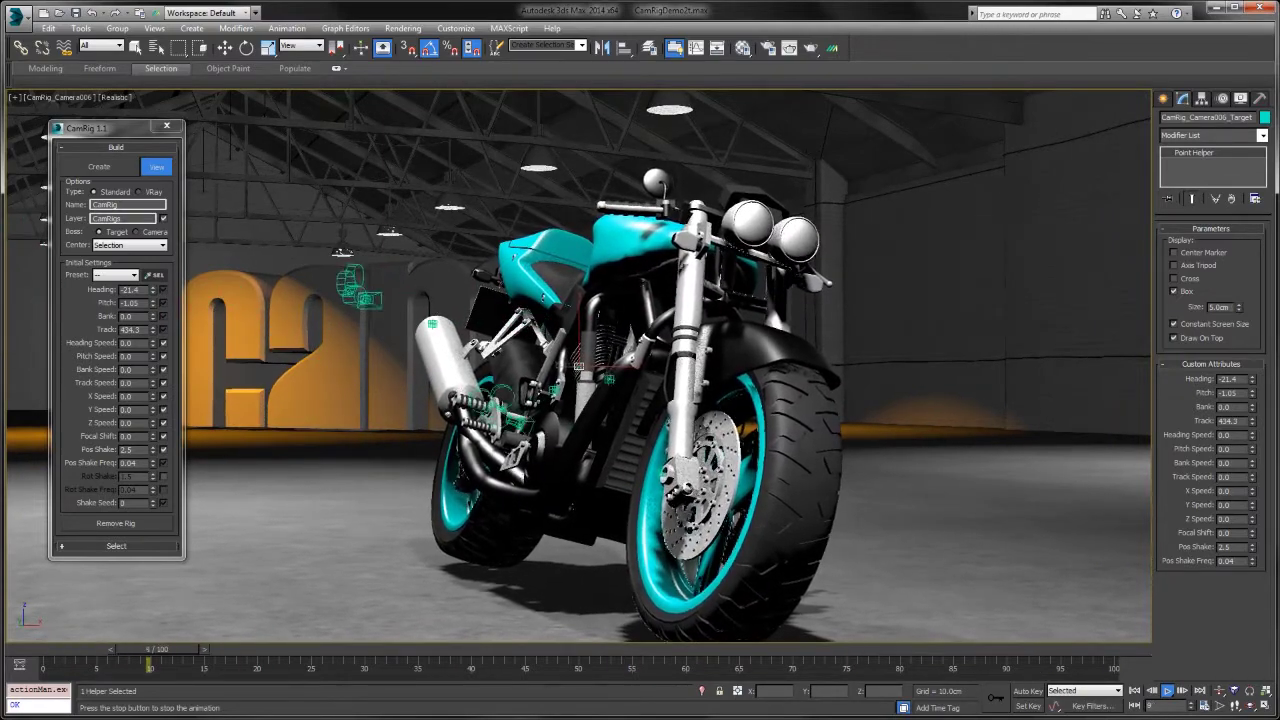
left_click_drag(1252, 436, 1254, 412)
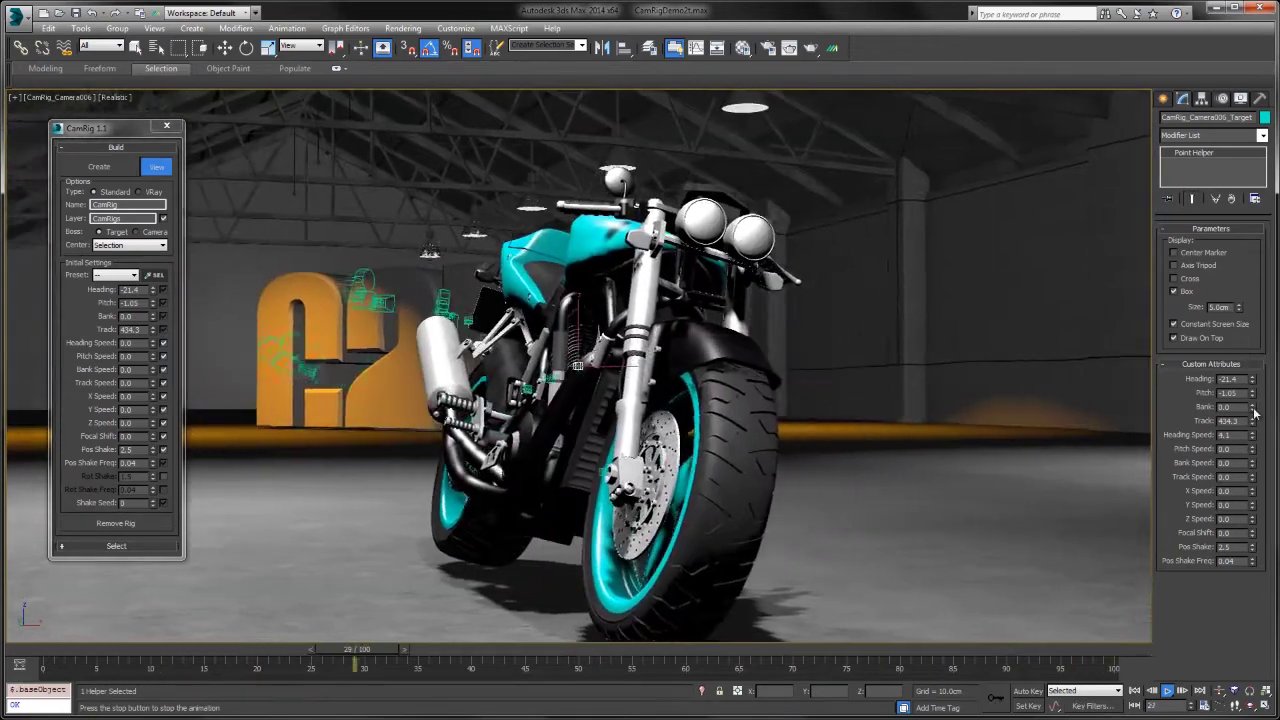